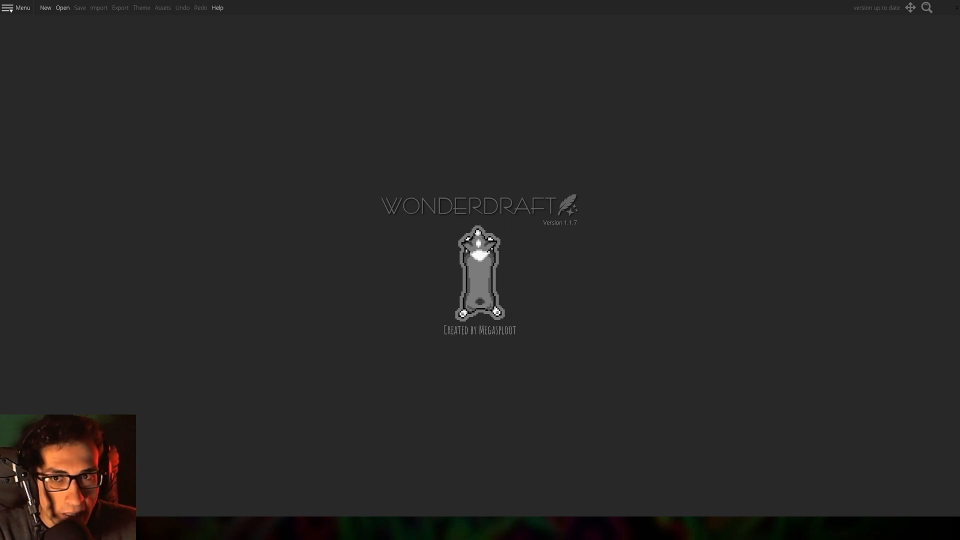
Create a new landscape map from the A4 [300 dpi] template with the Imagination theme
click(46, 12)
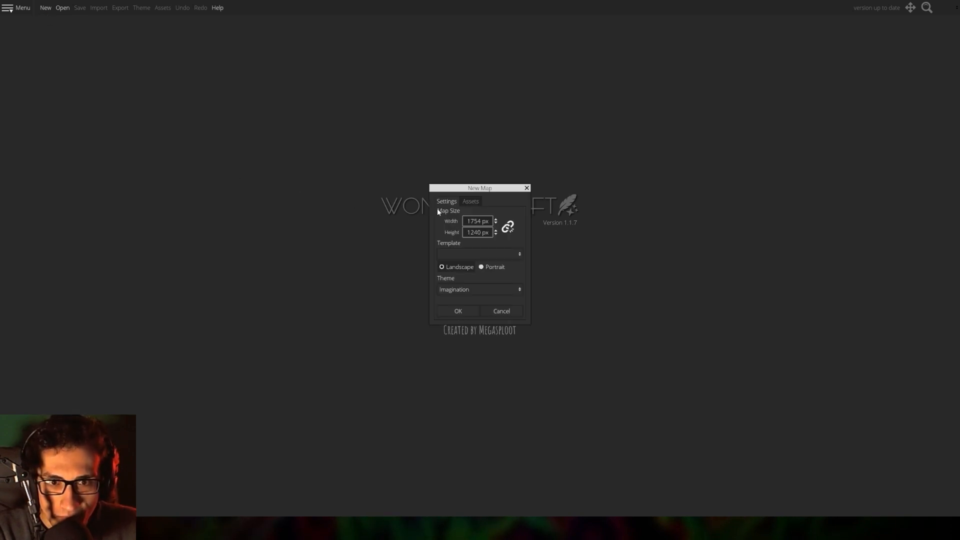
drag(495, 189, 498, 194)
click(476, 206)
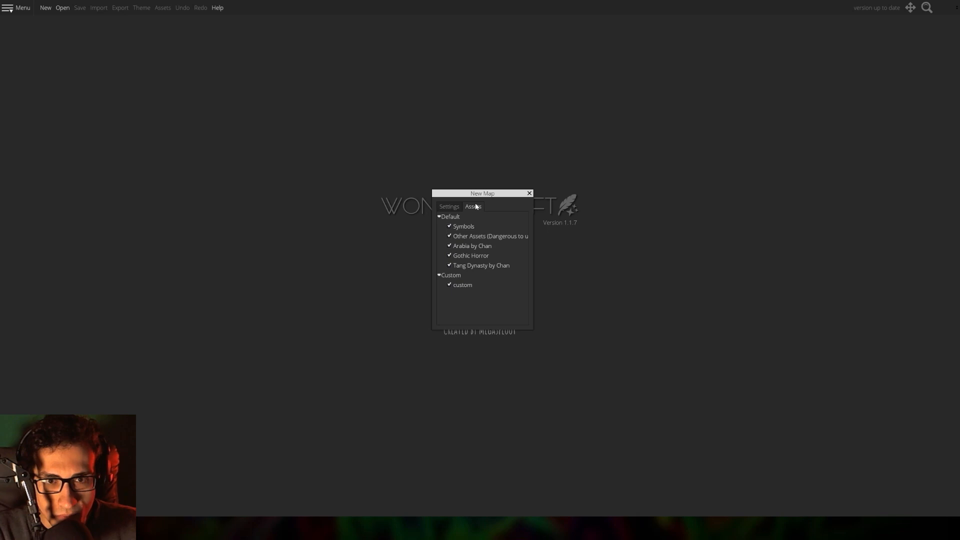
click(443, 208)
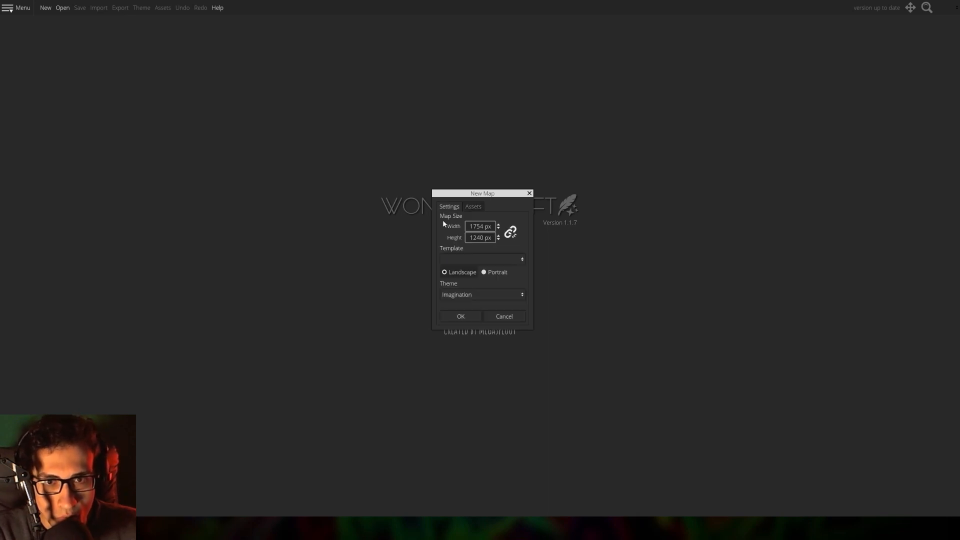
click(489, 258)
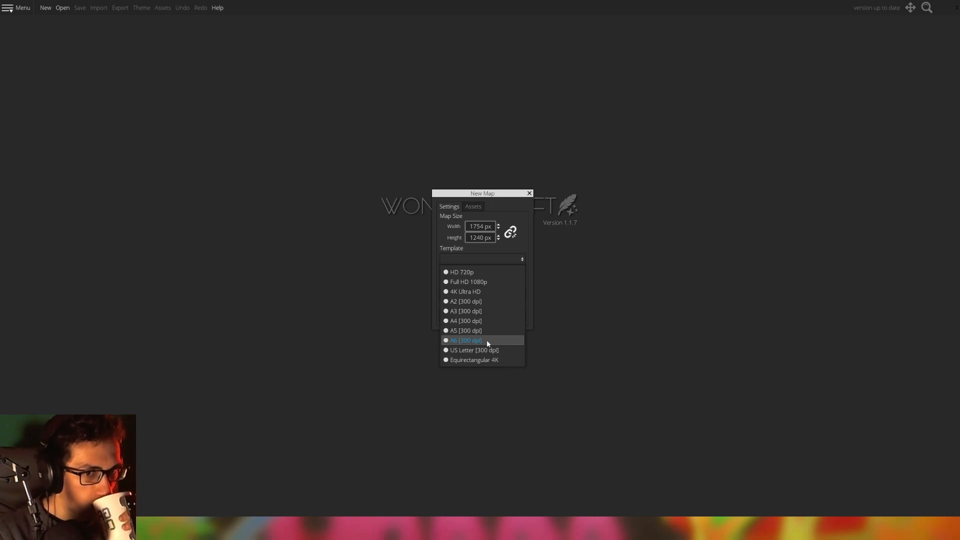
click(452, 322)
click(471, 317)
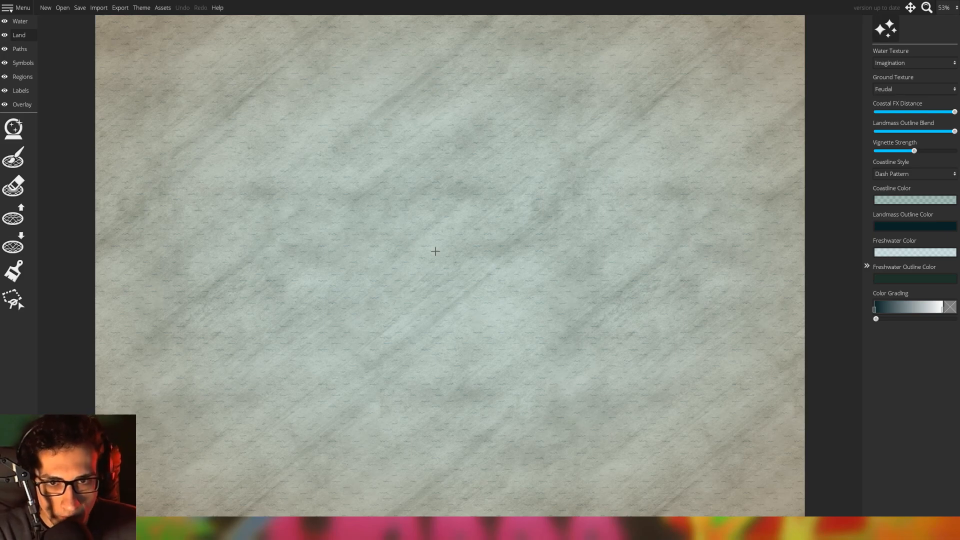
mouse_move(435, 253)
mouse_down()
mouse_move(407, 218)
mouse_move(446, 306)
mouse_move(438, 263)
mouse_up()
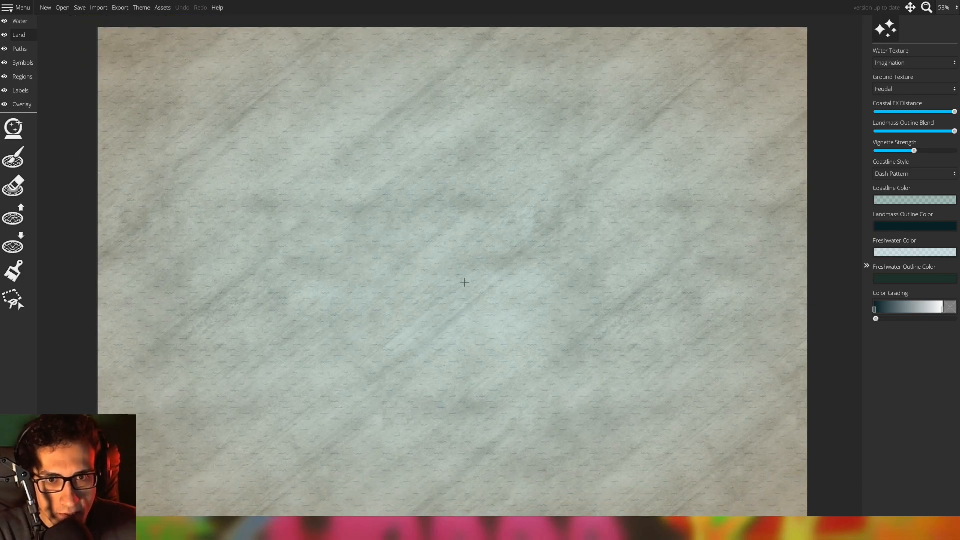
scroll(441, 243, up, 10)
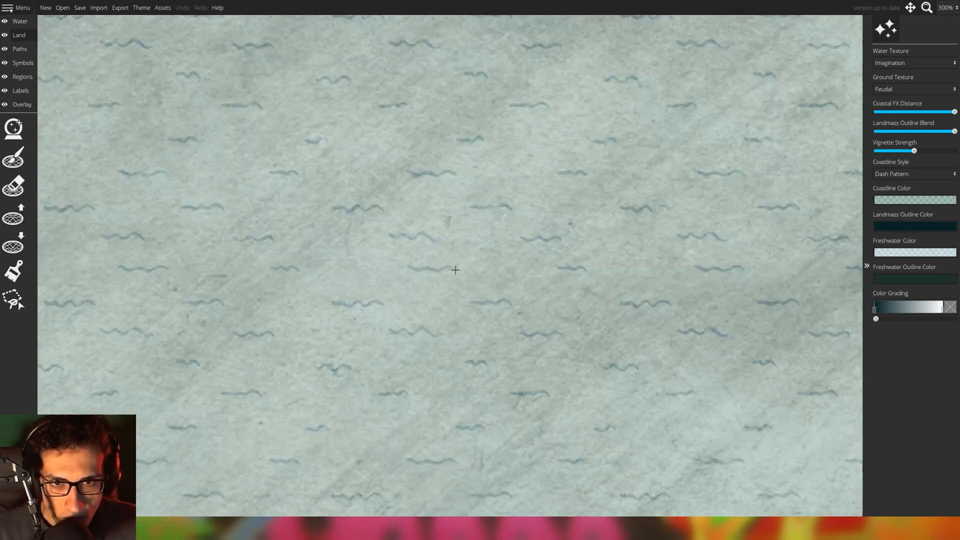
scroll(465, 260, down, 12)
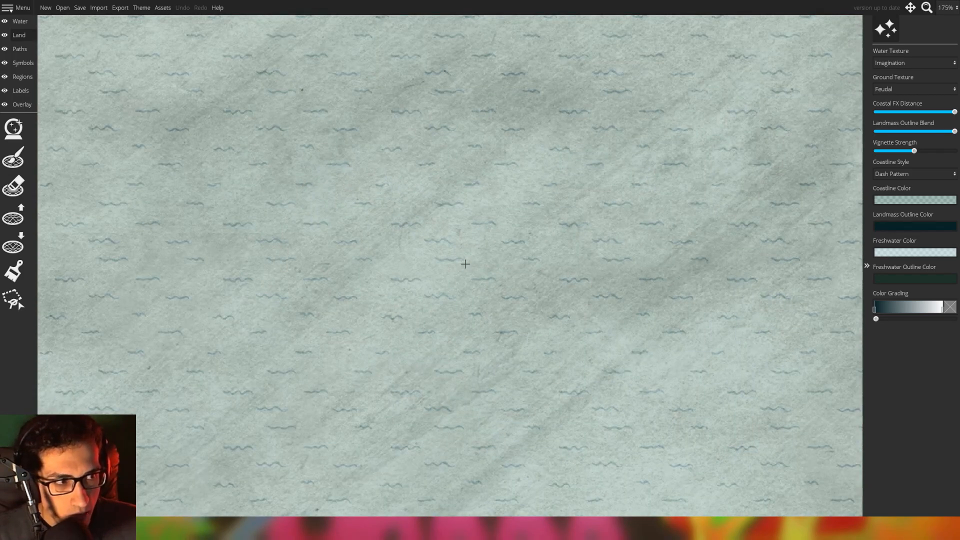
scroll(465, 264, up, 2)
scroll(466, 264, up, 2)
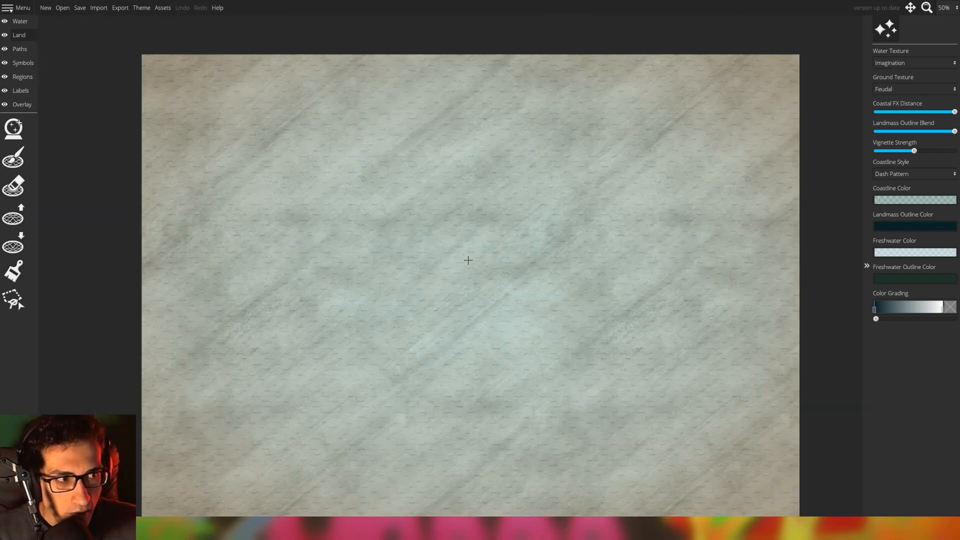
drag(478, 248, 475, 231)
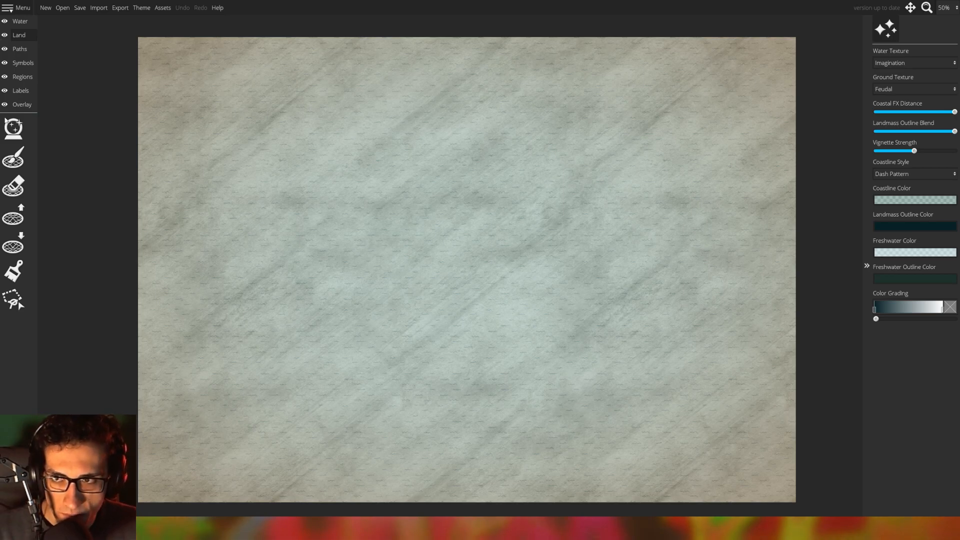
Look through the Water layer's tools, including the water hue and stain options and the river settings
click(20, 22)
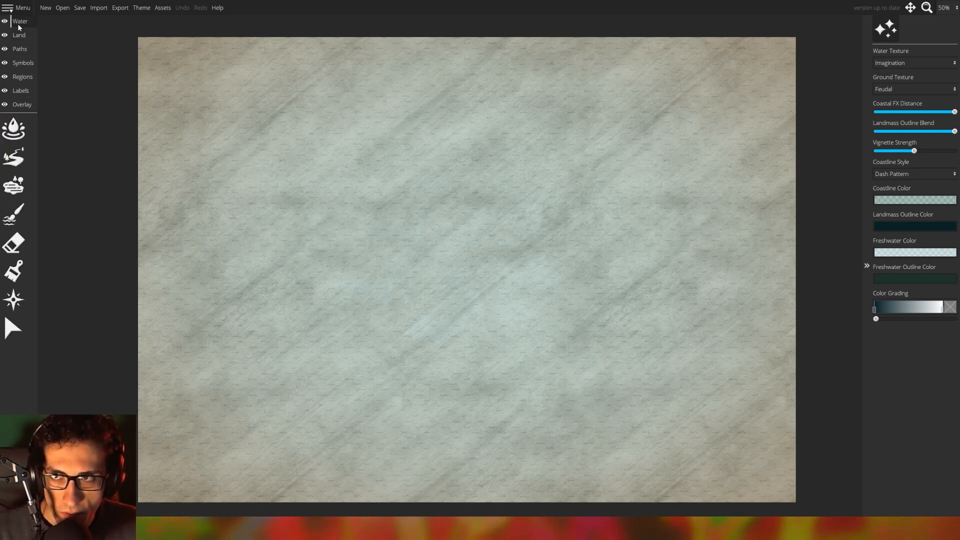
click(20, 37)
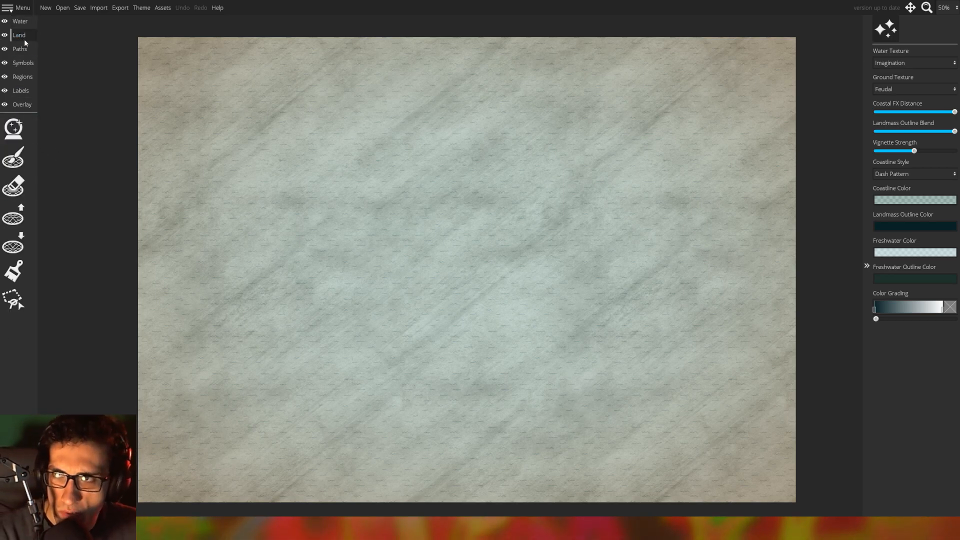
click(20, 22)
click(25, 159)
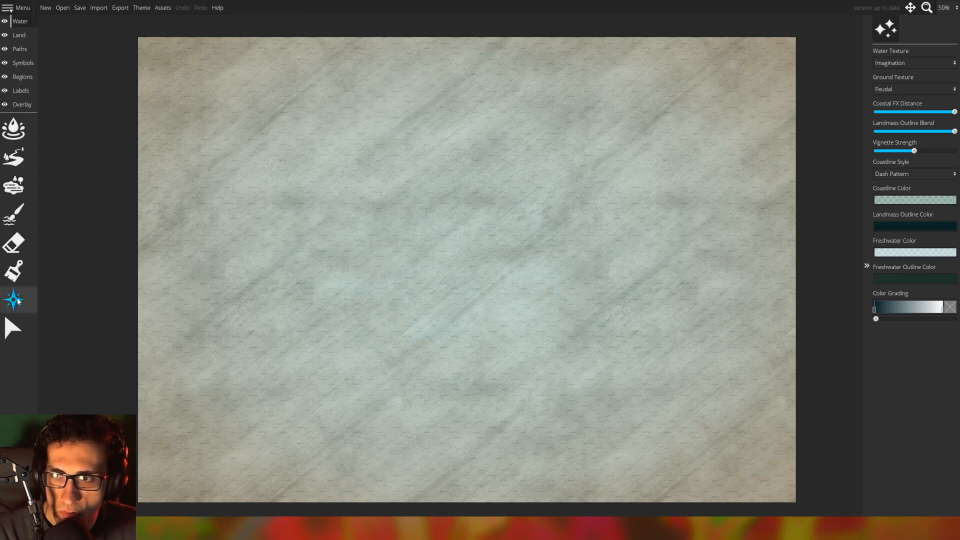
click(13, 300)
click(14, 129)
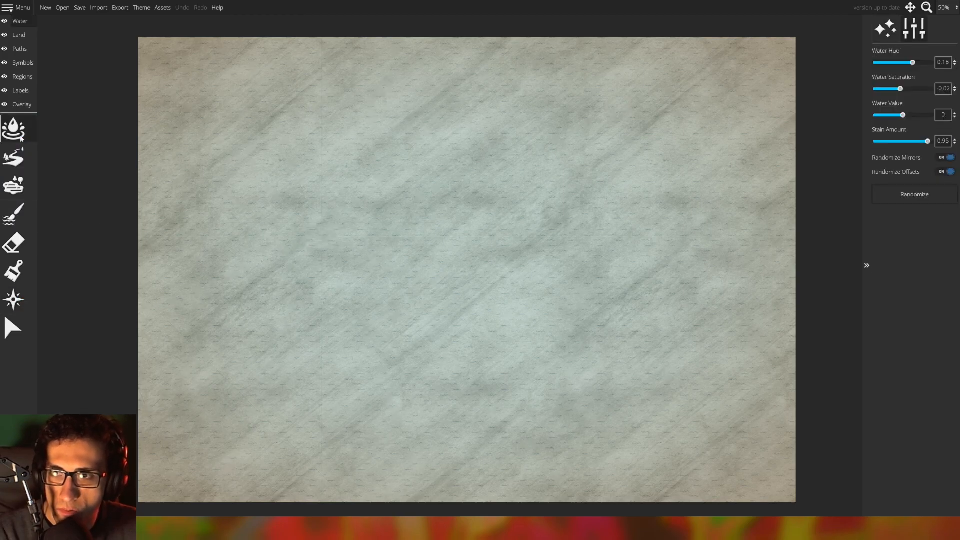
click(15, 158)
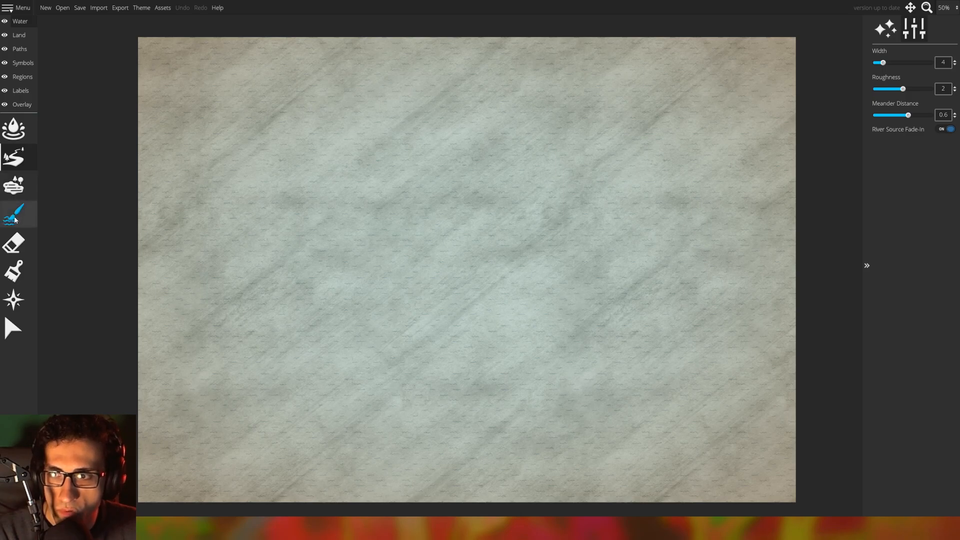
Generate a landmass on the Land layer with the Landmass Wizard, using the Uniform pattern
click(19, 35)
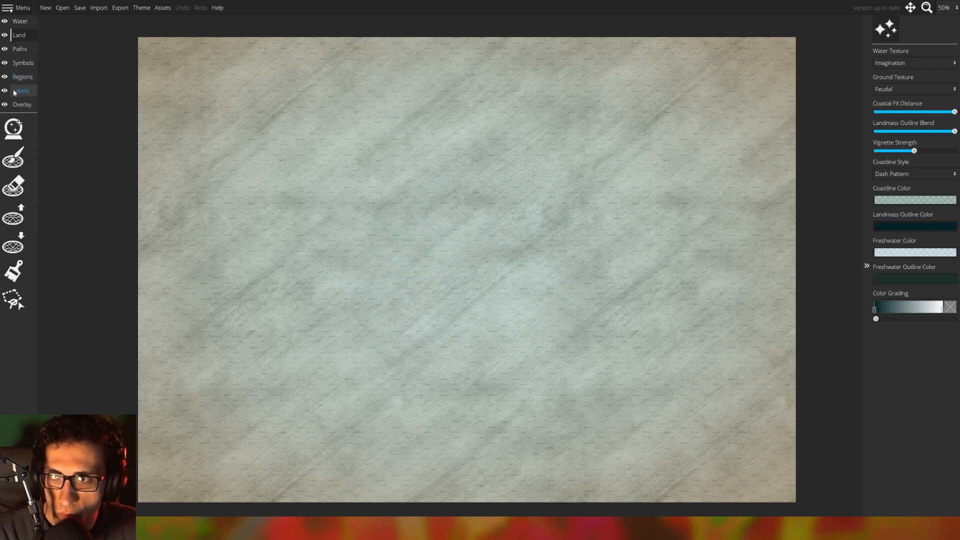
click(15, 131)
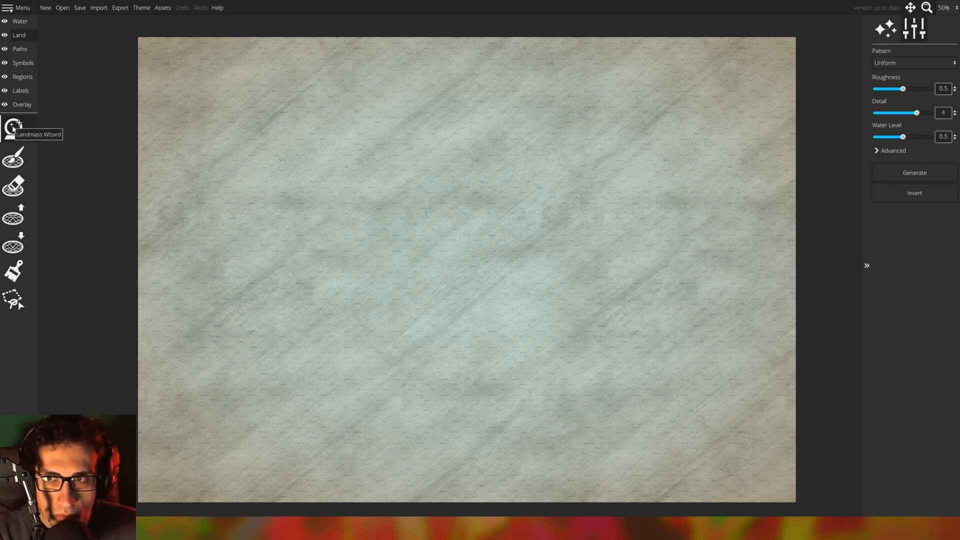
click(913, 63)
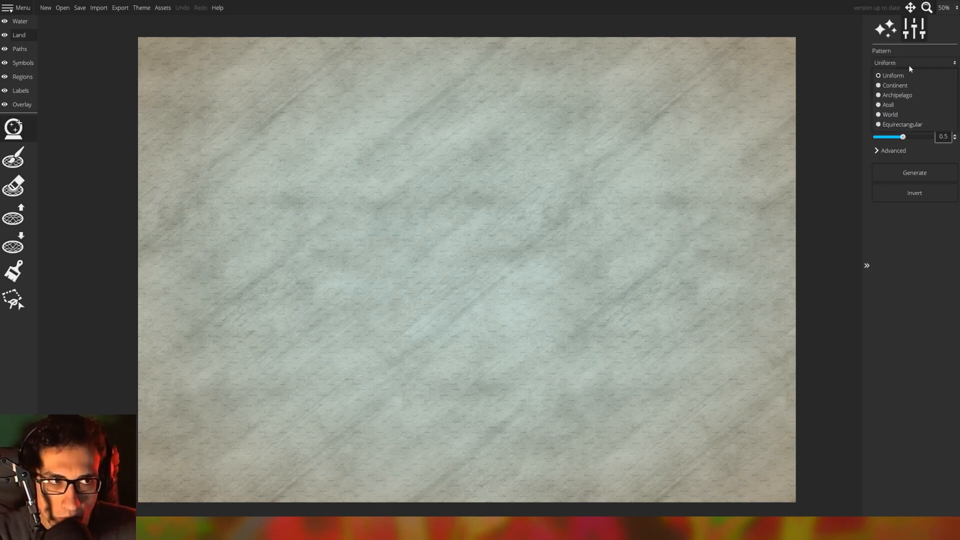
click(910, 74)
click(924, 175)
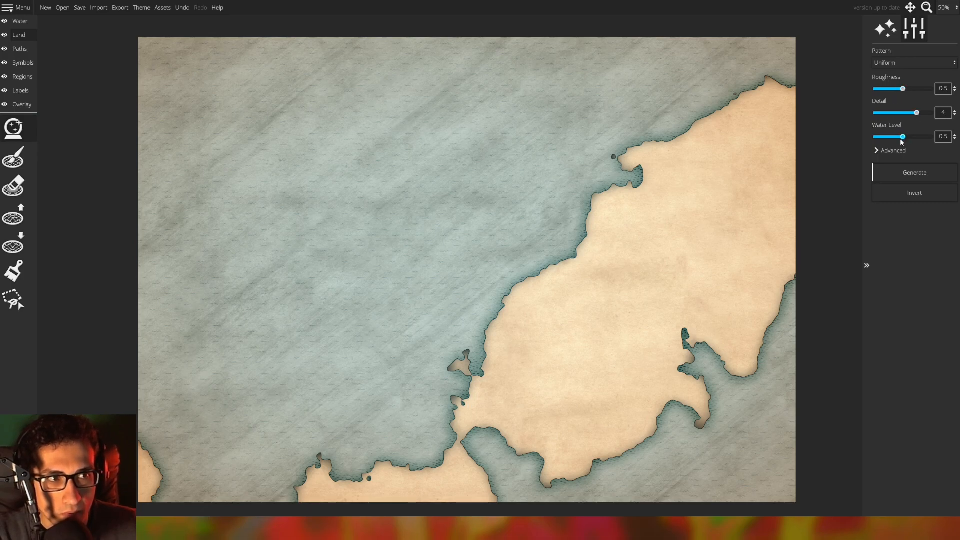
Set the Landmass Wizard's roughness to 0.3, detail to 3 and water level to 0.41
drag(901, 139, 896, 140)
drag(906, 93, 897, 139)
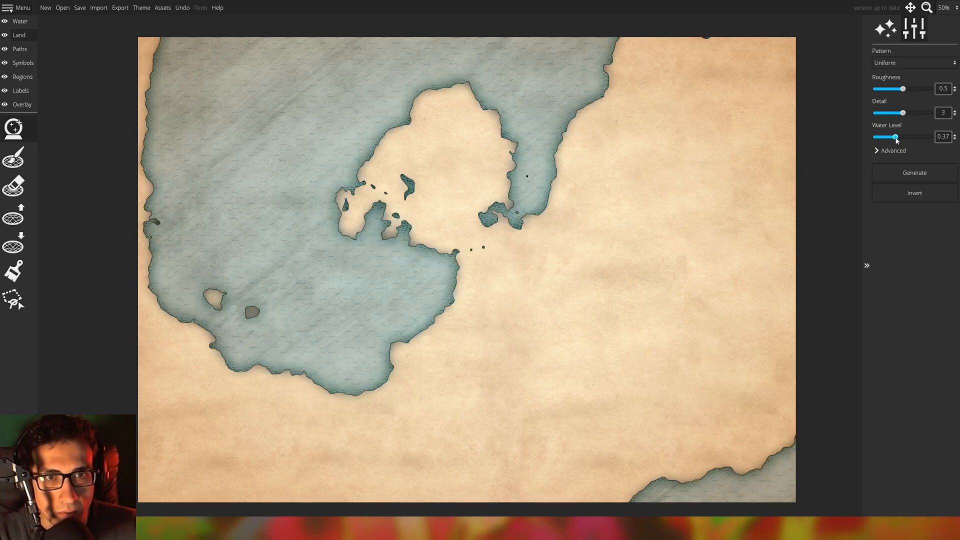
mouse_move(902, 92)
mouse_down()
mouse_move(876, 91)
mouse_move(896, 140)
mouse_move(902, 113)
mouse_move(892, 89)
mouse_up()
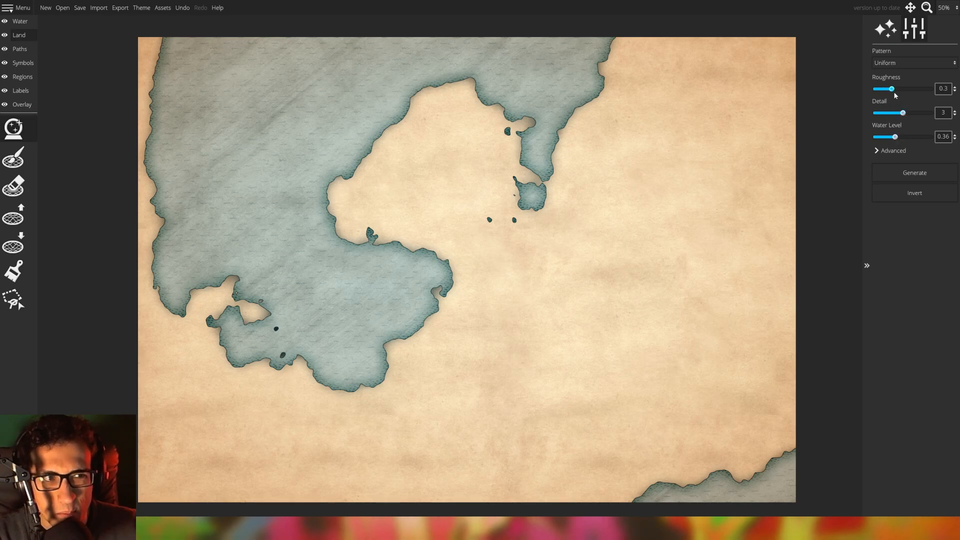
drag(897, 139, 900, 140)
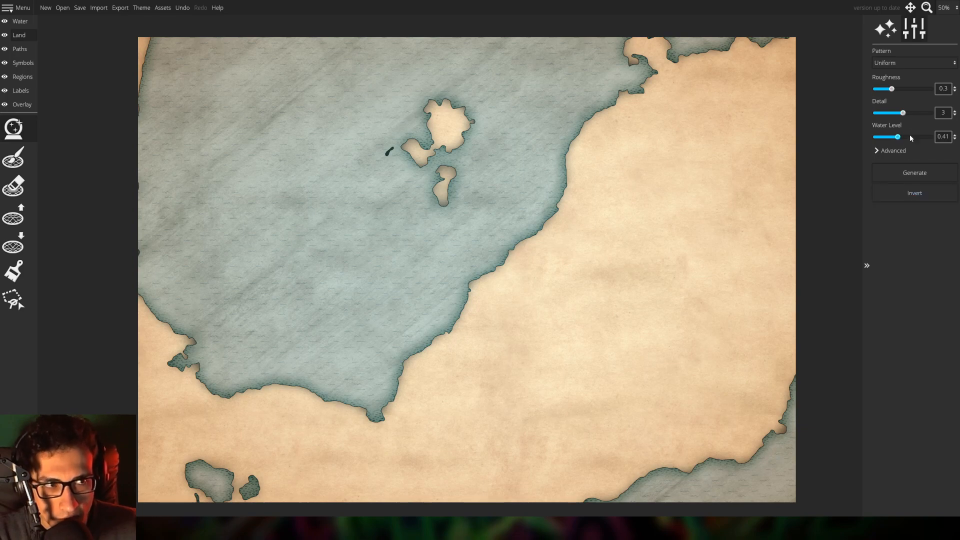
Change the landmass pattern to Continent and generate a new landmass
click(915, 63)
click(895, 81)
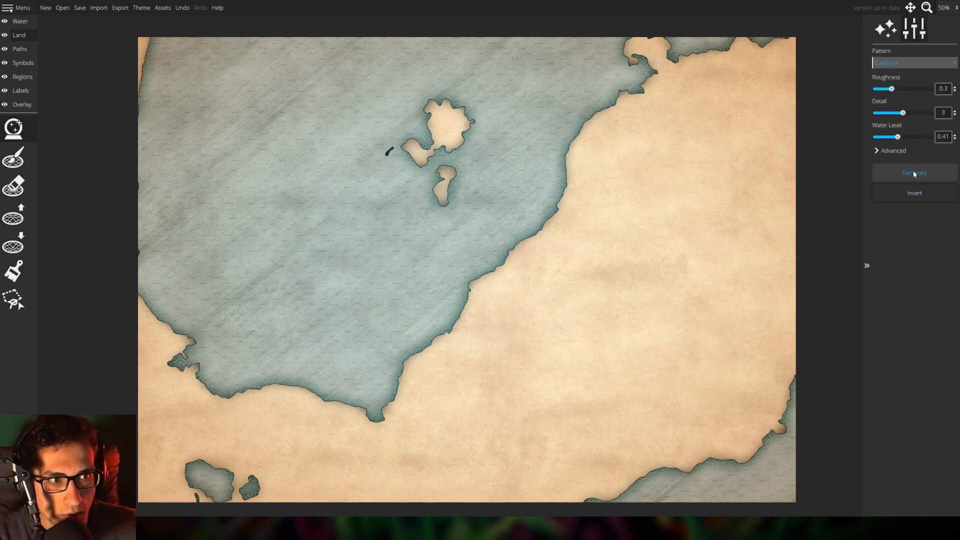
click(914, 172)
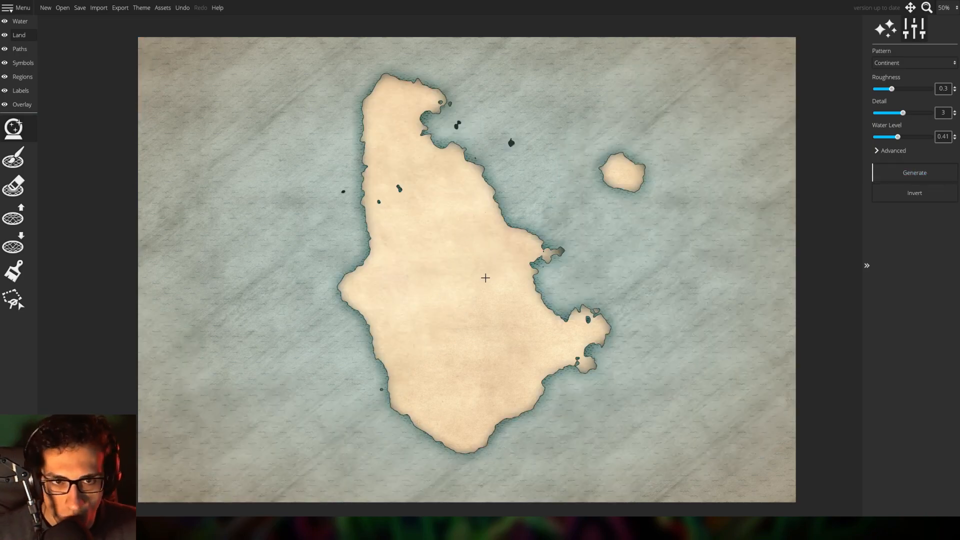
scroll(486, 278, up, 8)
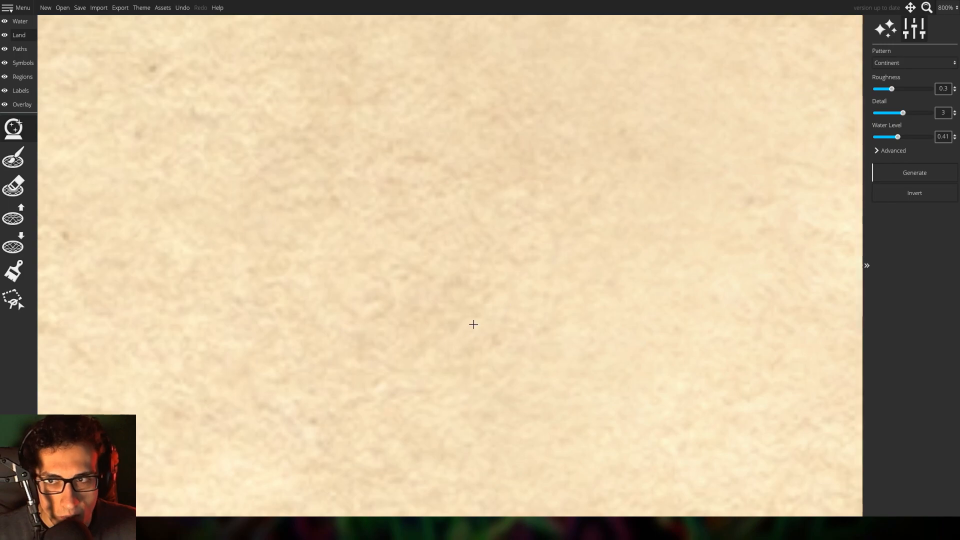
scroll(473, 324, down, 7)
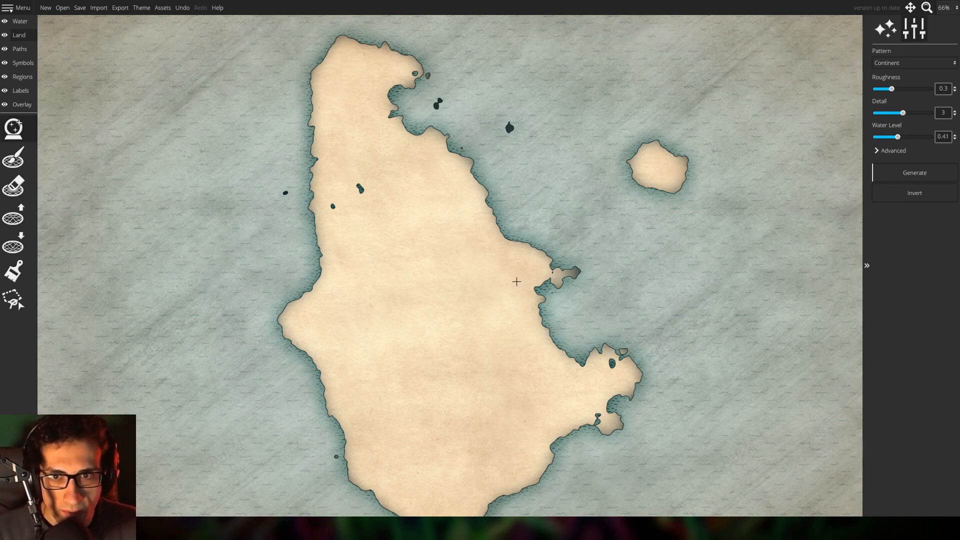
scroll(513, 281, down, 3)
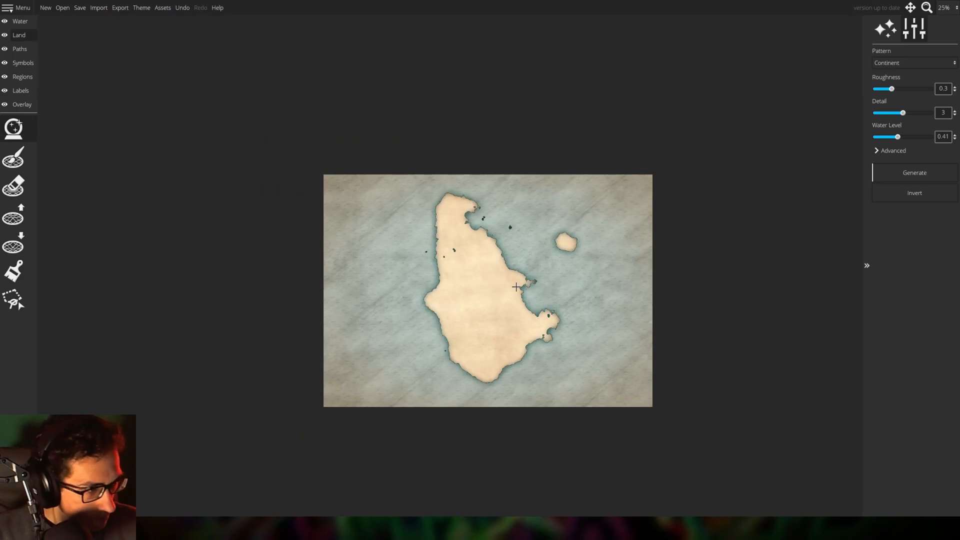
scroll(487, 322, up, 3)
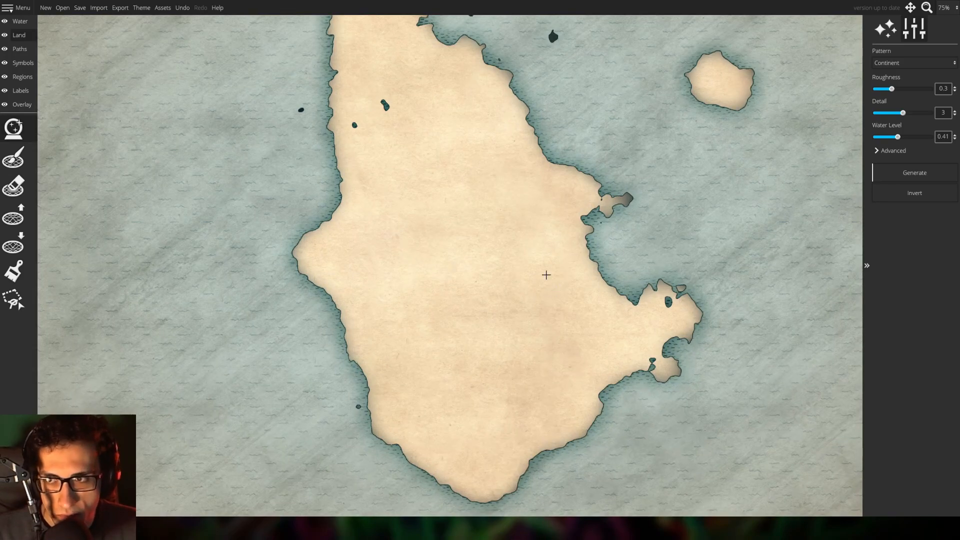
Switch to the Symbols layer and activate the tool for placing individual settlement and landmark symbols
click(22, 62)
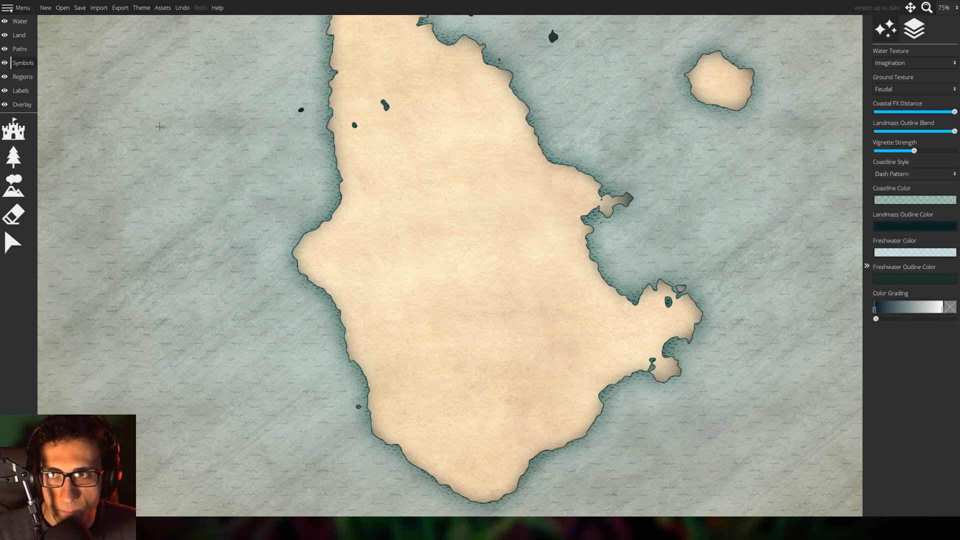
scroll(438, 275, up, 2)
scroll(444, 273, down, 1)
drag(583, 302, 507, 282)
scroll(505, 305, down, 1)
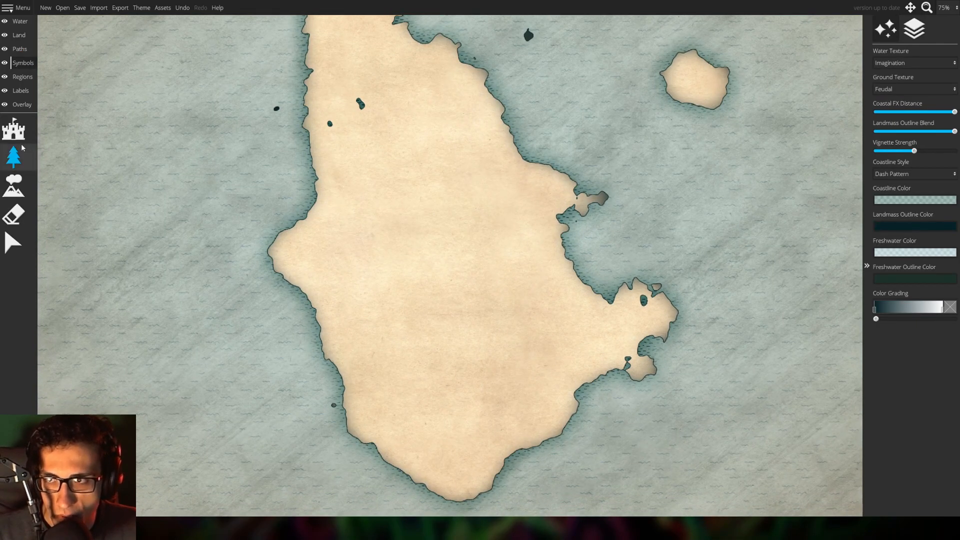
click(14, 129)
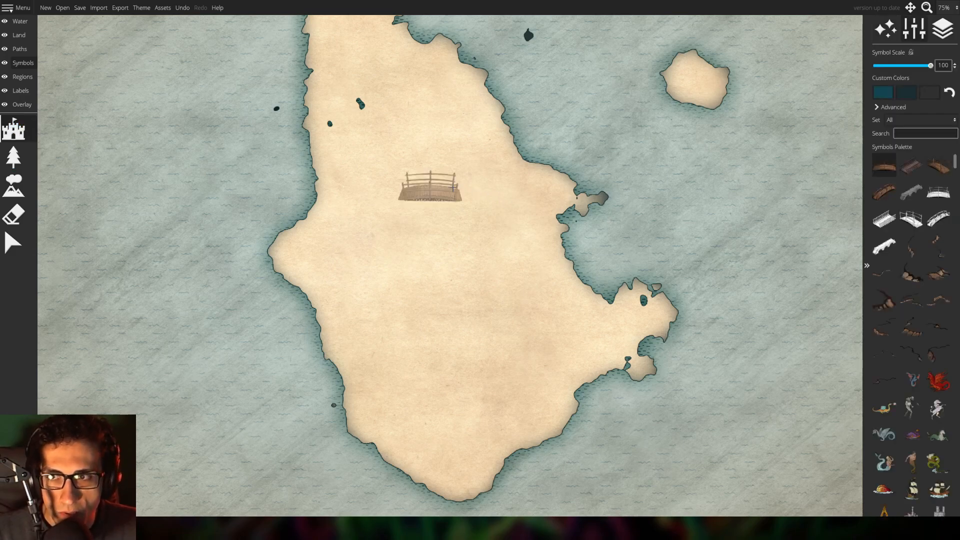
Browse the full symbols palette, from bridges, creatures and ships to buildings, compasses, markers and city pieces, and return to the compass symbols
scroll(919, 317, down, 5)
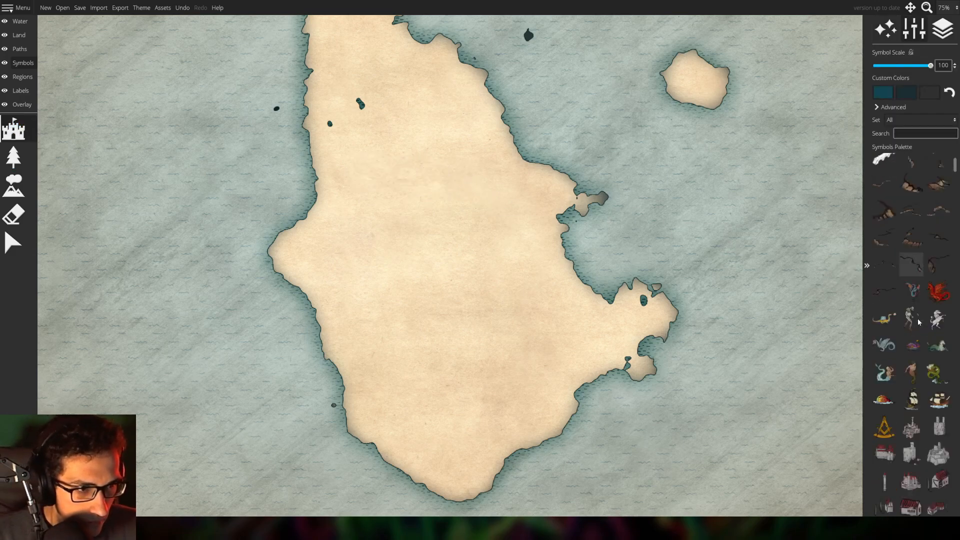
click(916, 322)
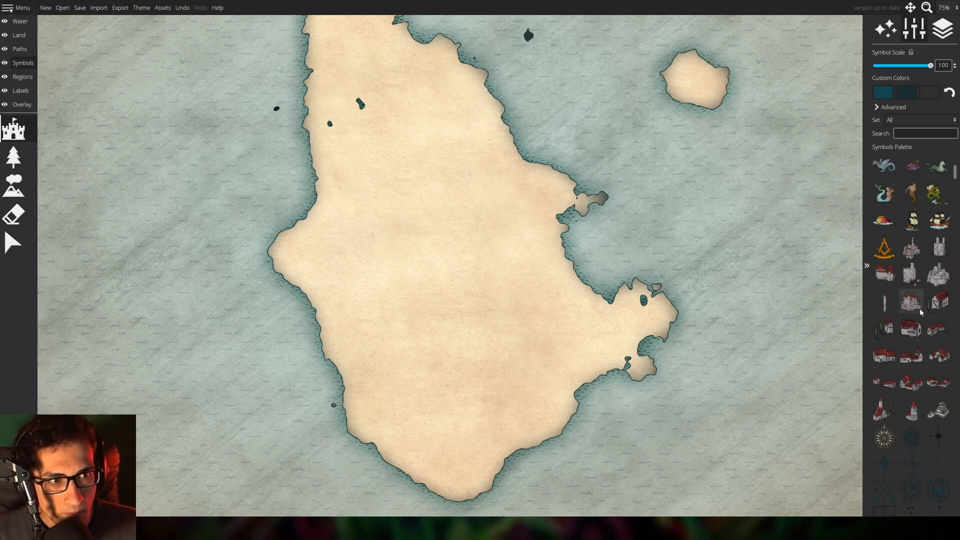
scroll(920, 315, down, 4)
scroll(919, 310, down, 4)
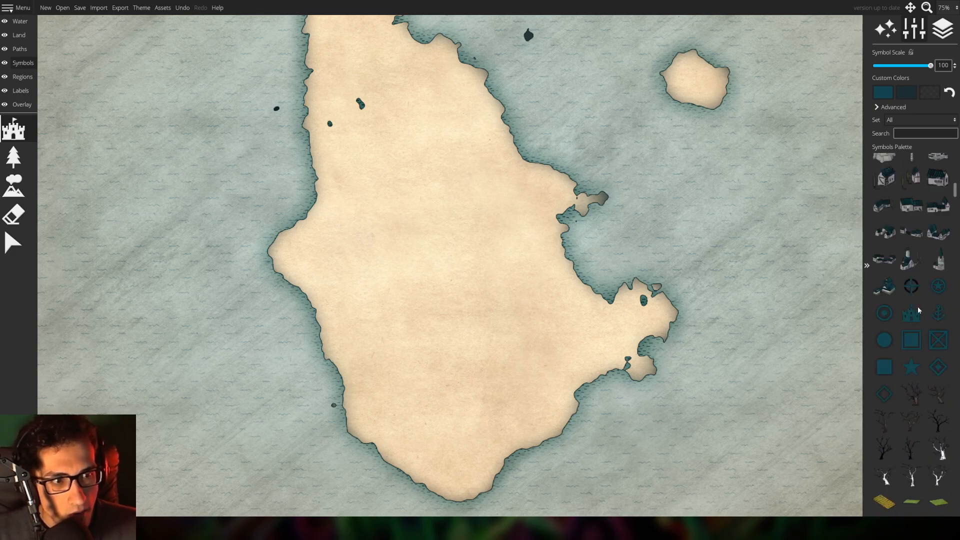
scroll(919, 310, down, 15)
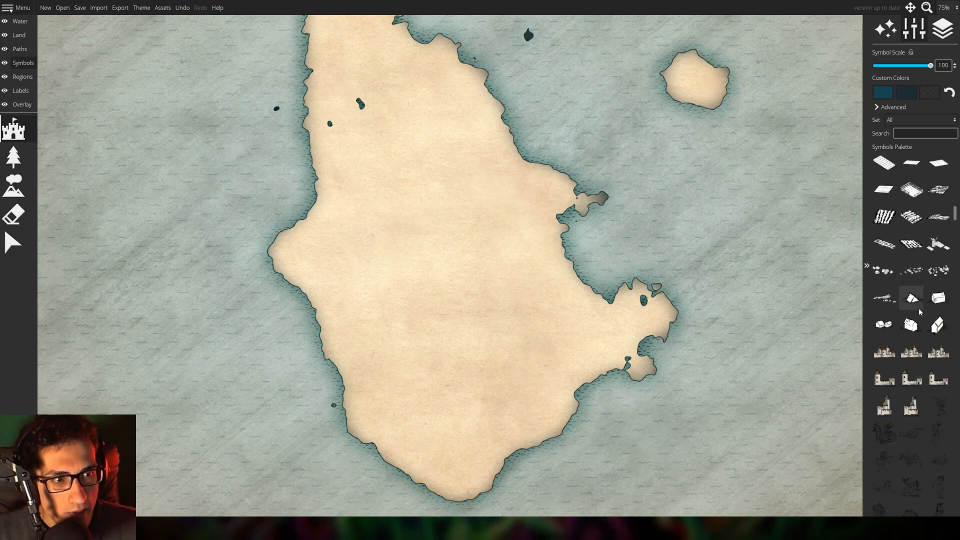
scroll(919, 312, down, 15)
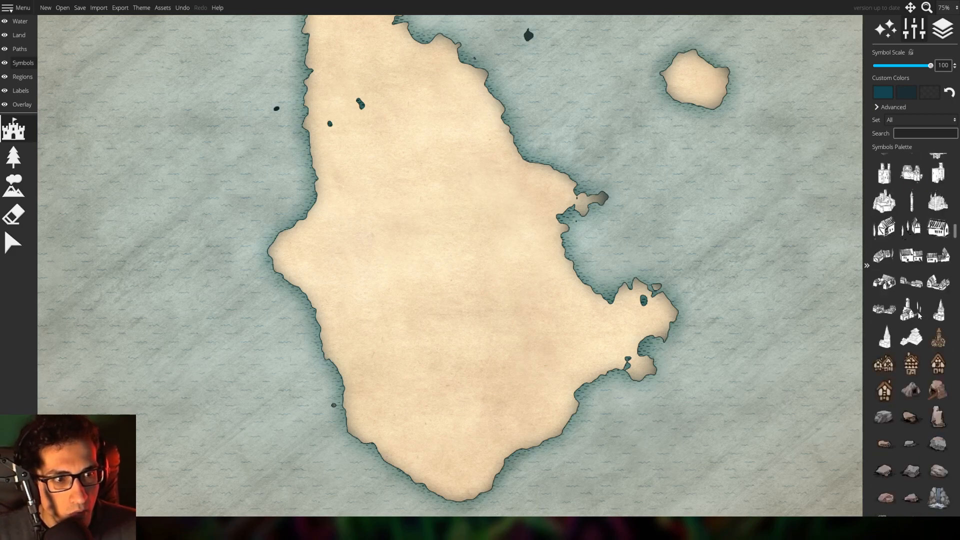
scroll(919, 315, down, 4)
scroll(915, 318, down, 12)
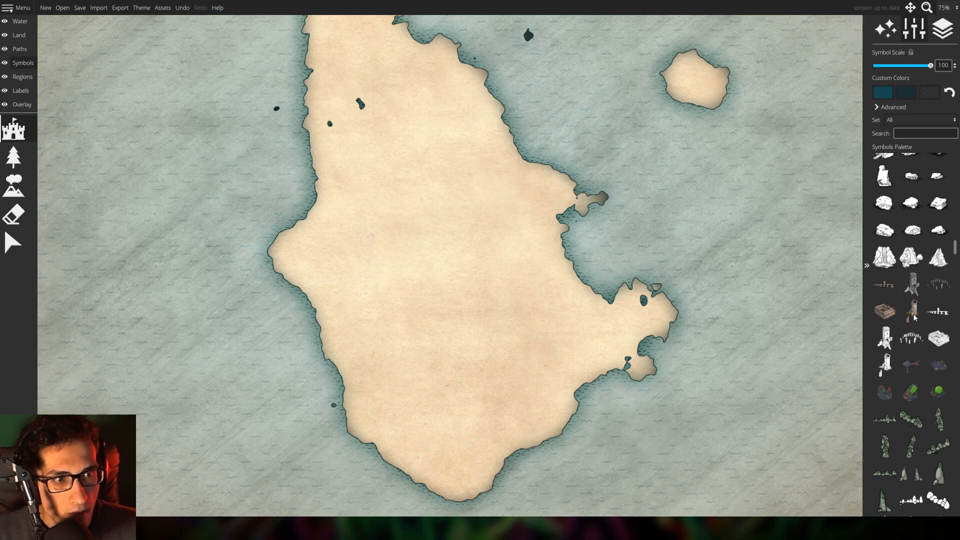
scroll(915, 316, down, 6)
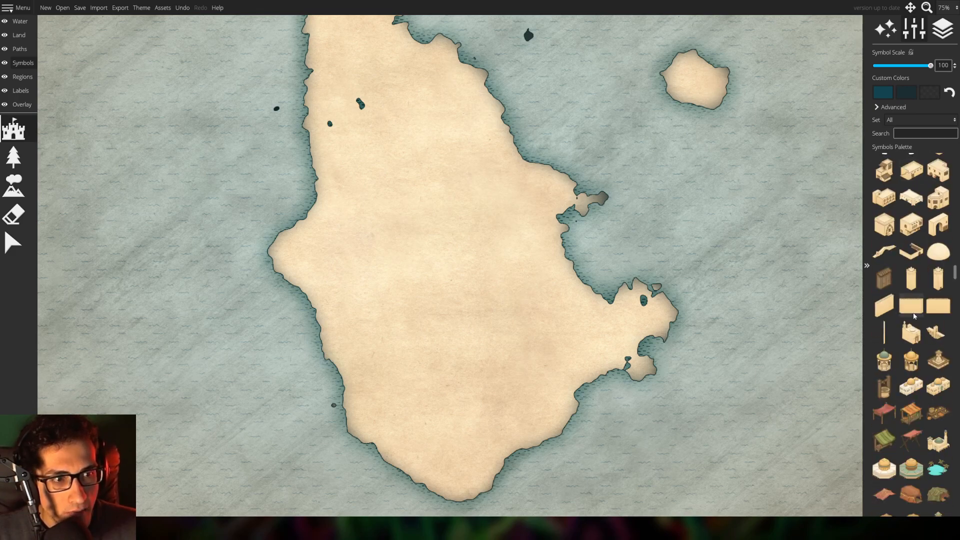
scroll(915, 317, down, 8)
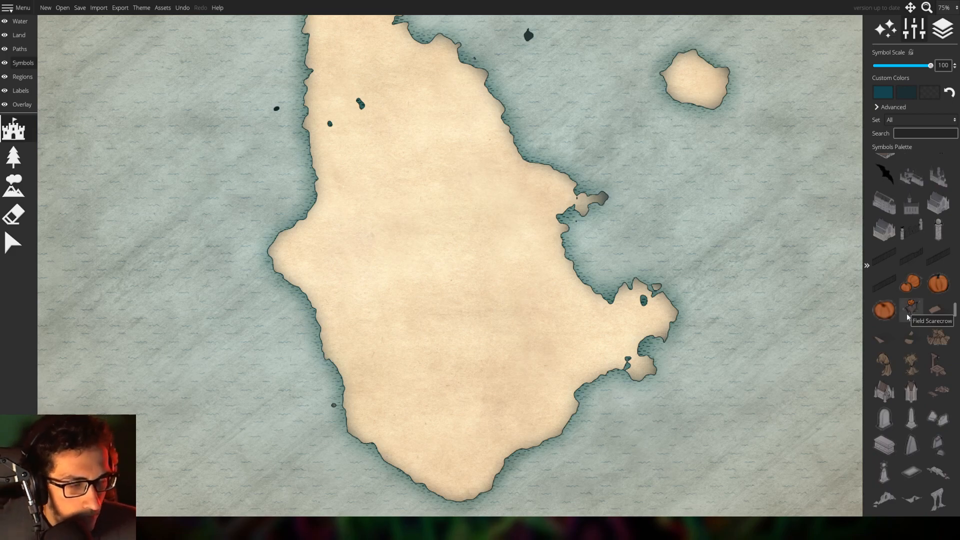
scroll(909, 317, down, 10)
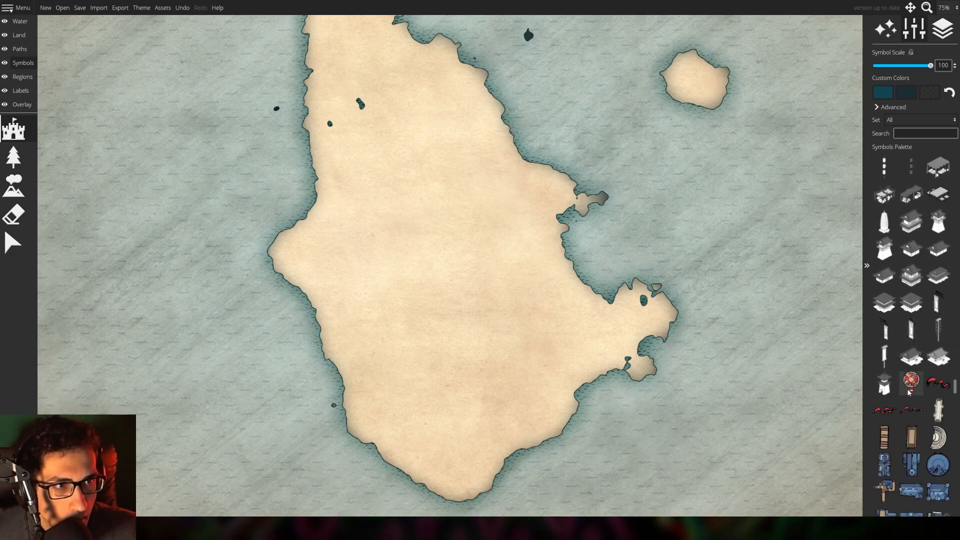
scroll(908, 386, down, 6)
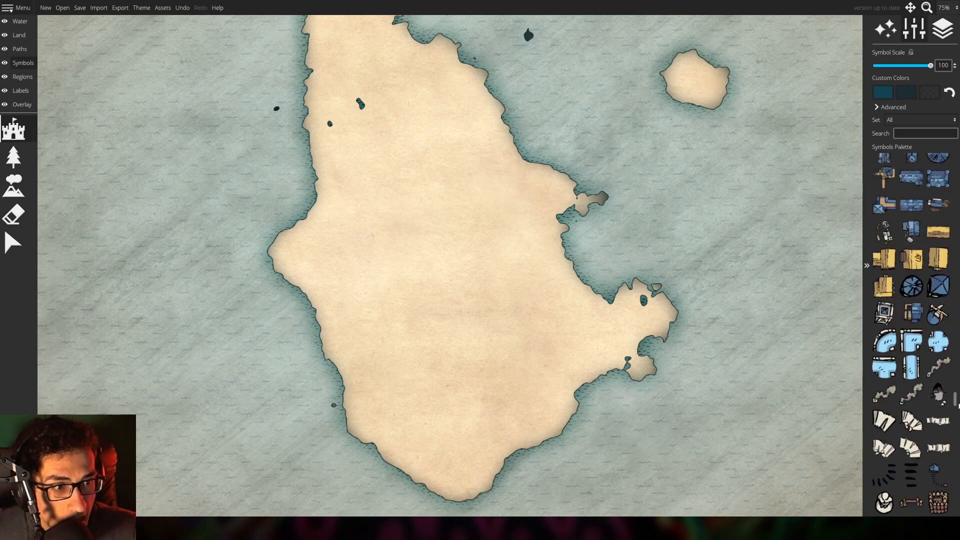
drag(956, 405, 954, 504)
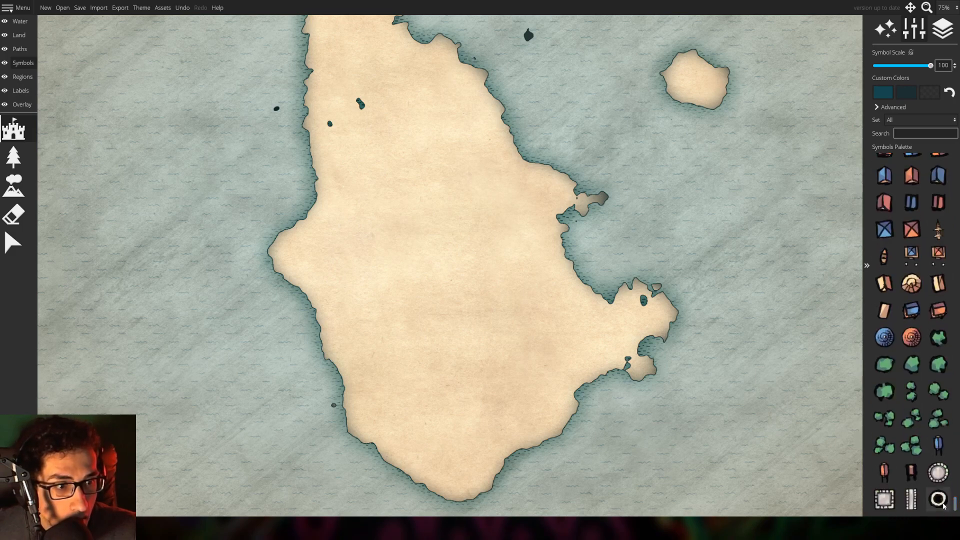
scroll(916, 435, up, 10)
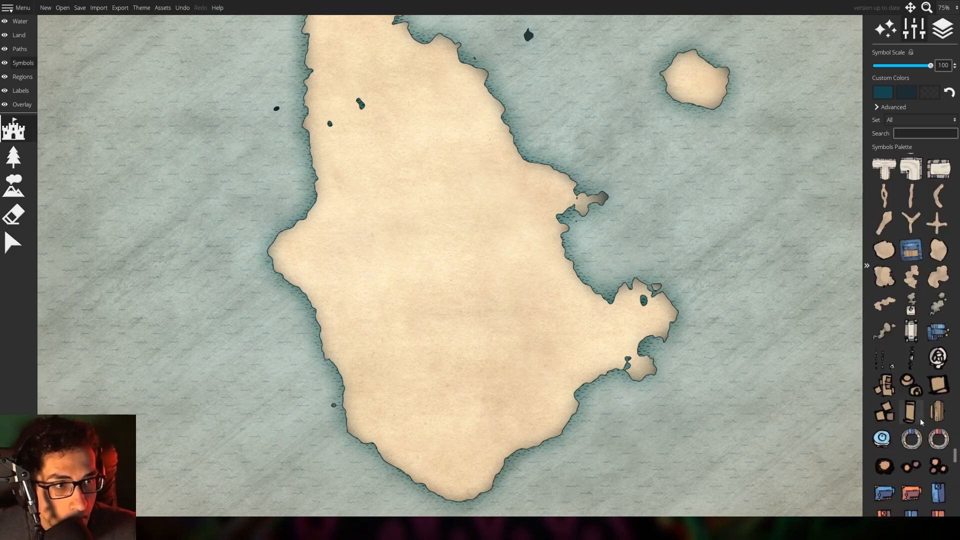
scroll(910, 415, up, 10)
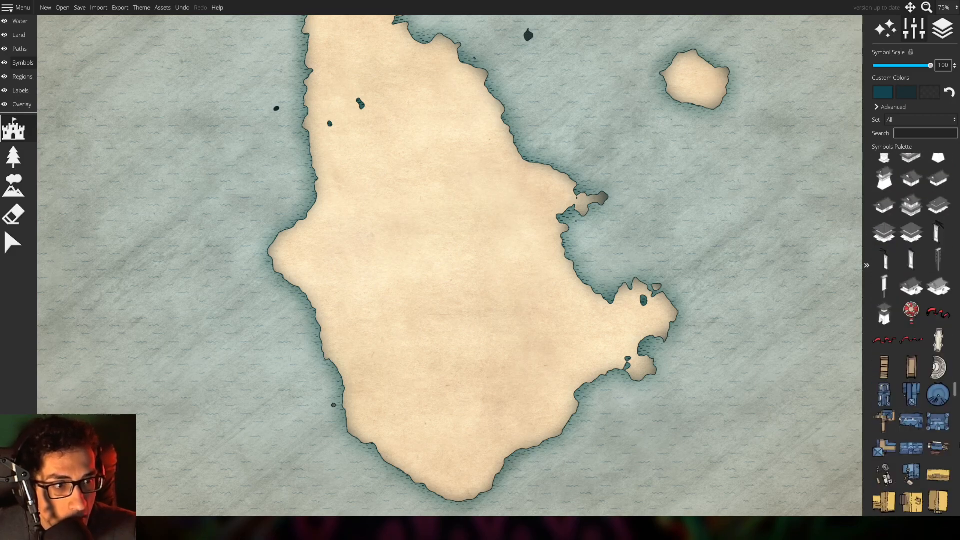
drag(956, 394, 955, 156)
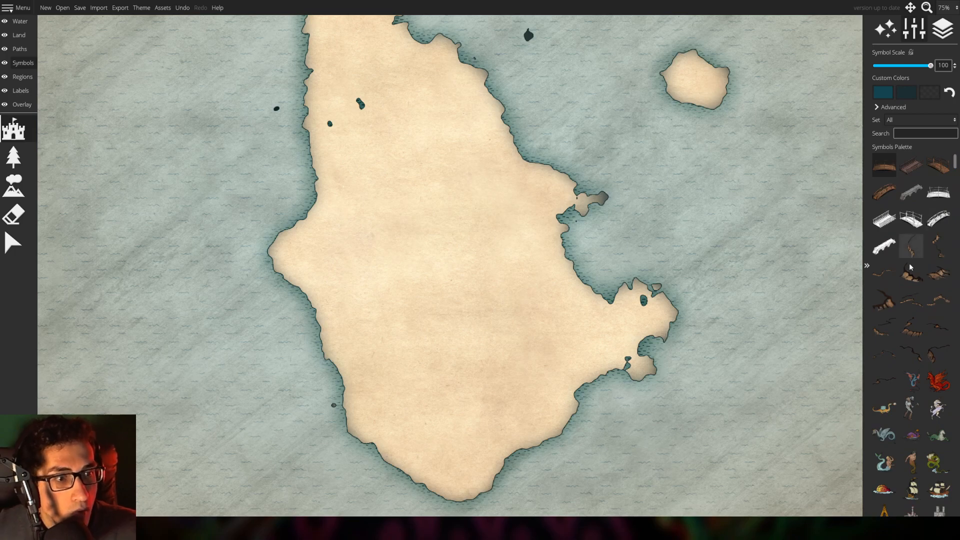
scroll(900, 333, down, 6)
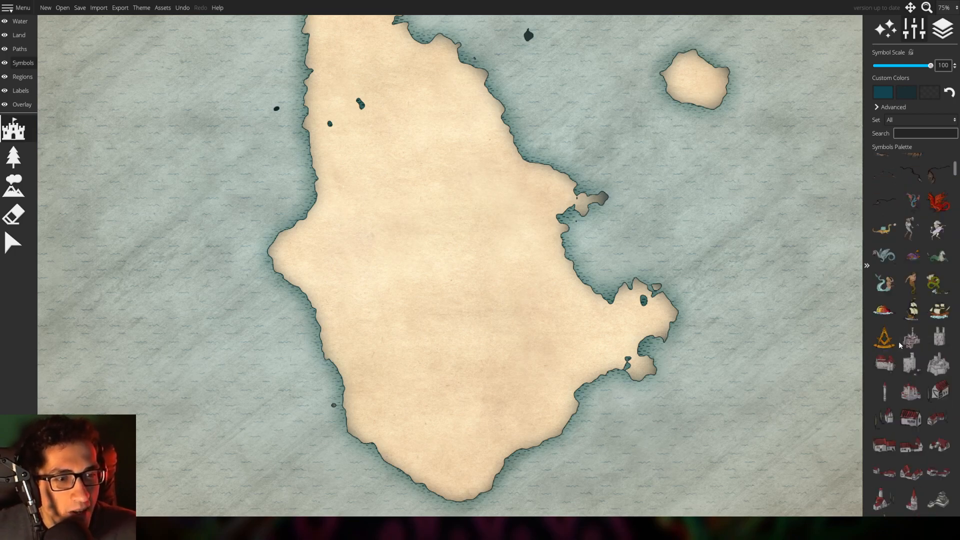
scroll(900, 345, down, 4)
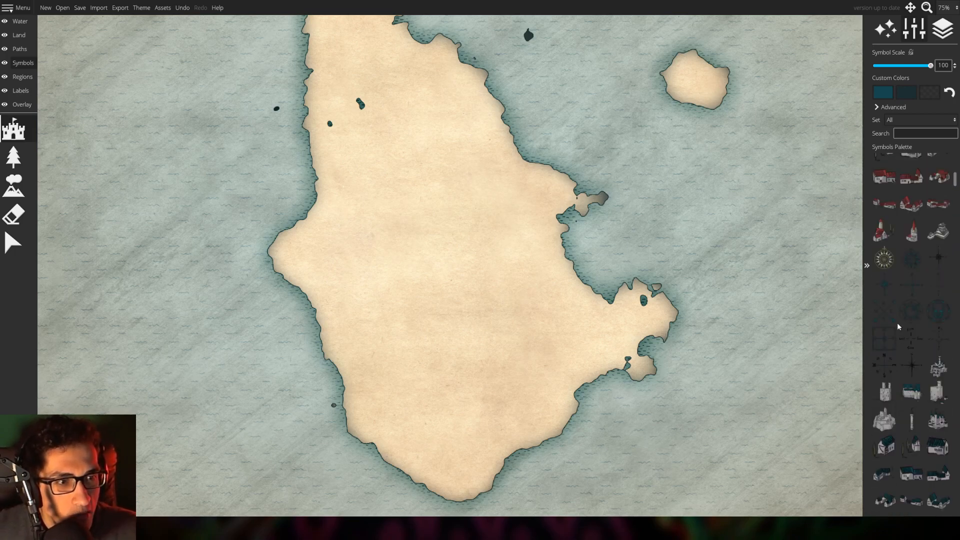
Preview the skull compass, the framed four-arrow compass and a plain compass rose over the map
click(938, 311)
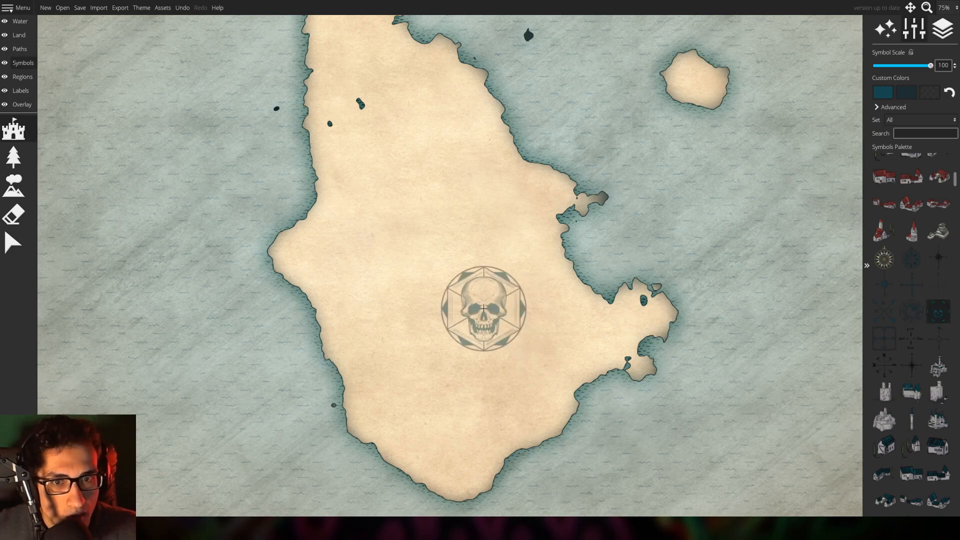
click(884, 338)
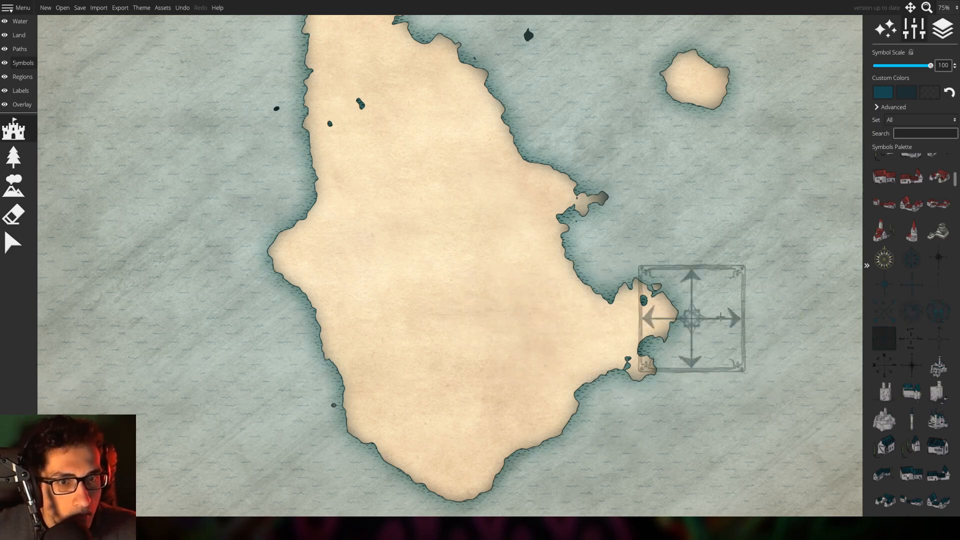
click(910, 368)
scroll(911, 400, down, 4)
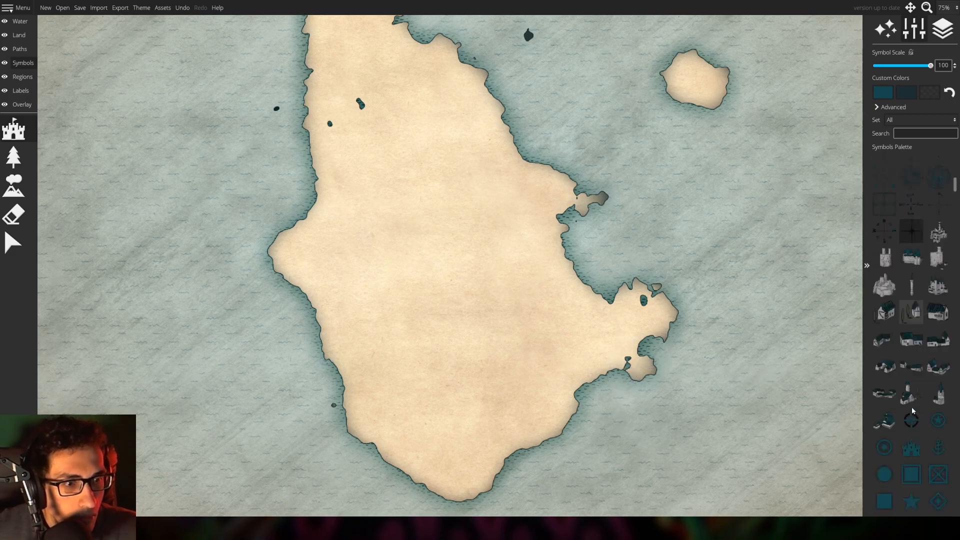
Choose the ringed-dot marker symbol, try it in the middle of the landmass and undo that placement
click(884, 402)
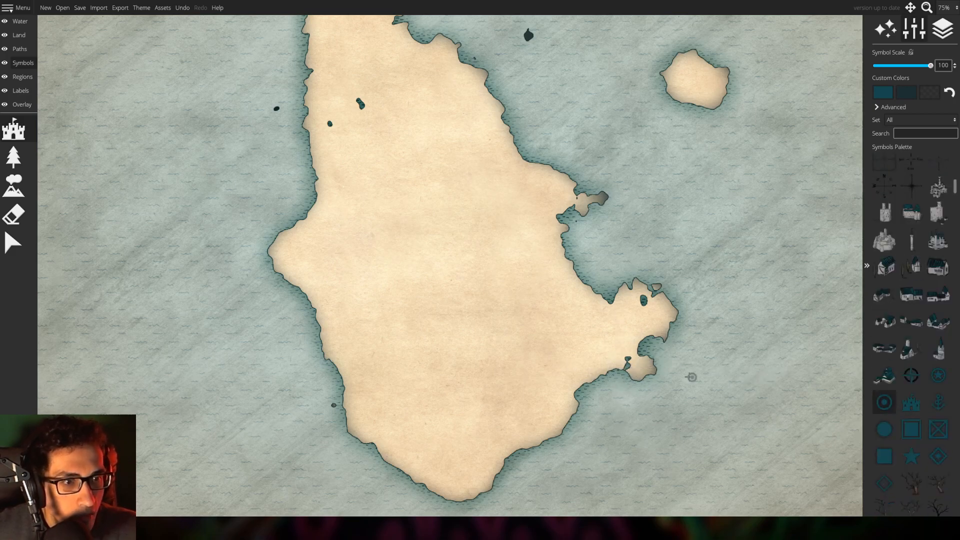
click(478, 326)
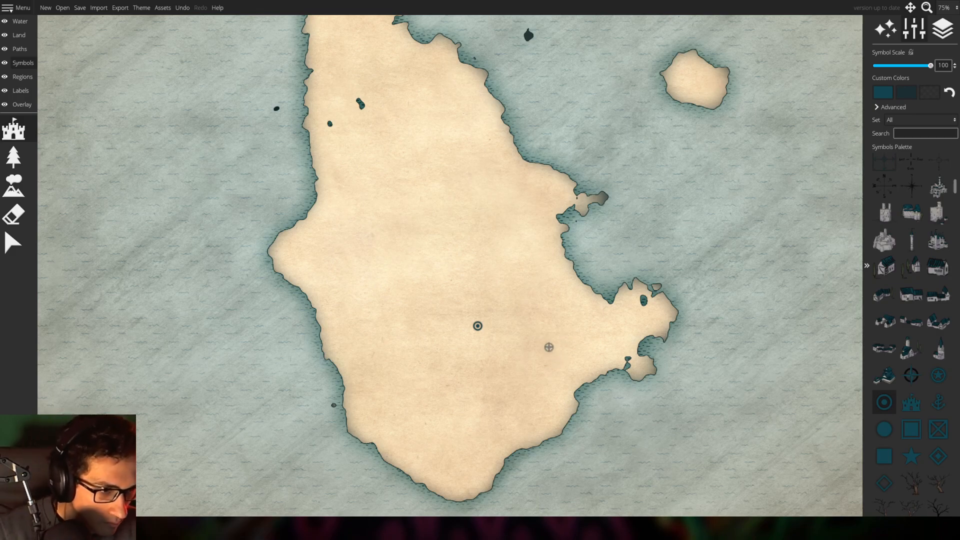
key(ctrl+z)
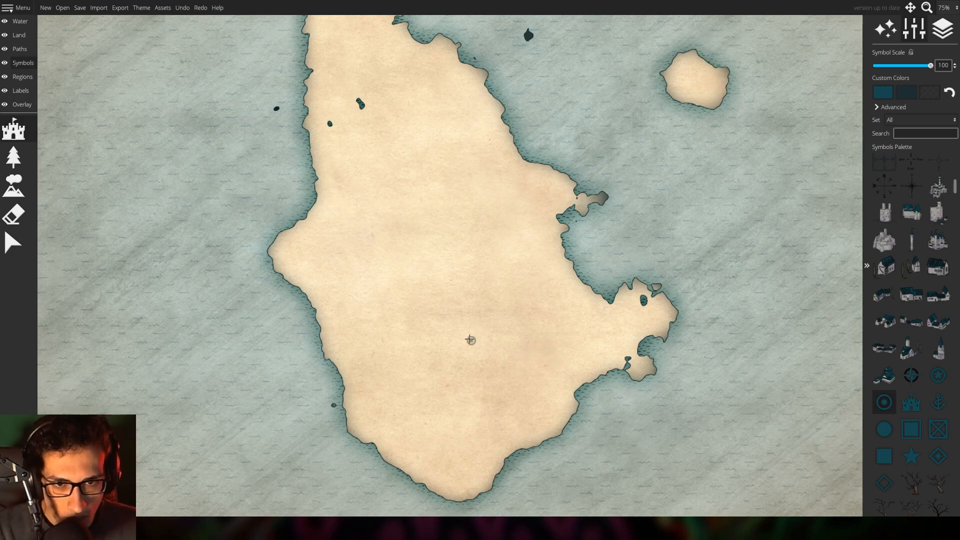
Change the first custom symbol color to a dark red, leaving the second custom color as it is
scroll(434, 288, up, 5)
click(886, 96)
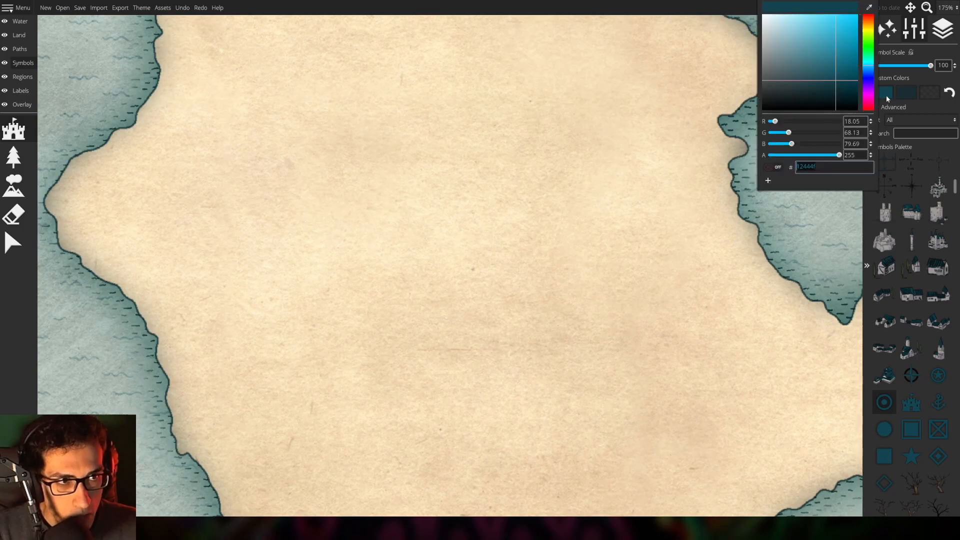
click(869, 16)
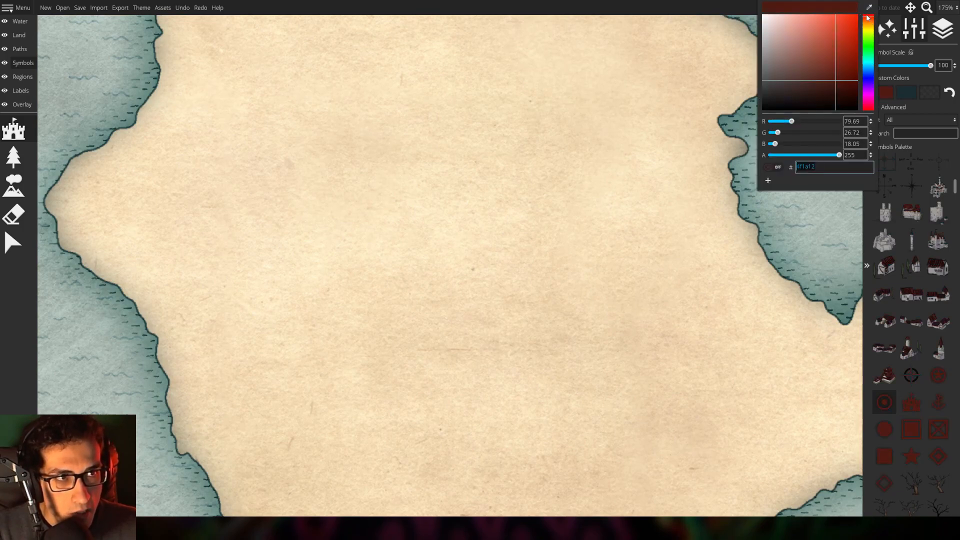
click(843, 78)
drag(843, 80, 841, 79)
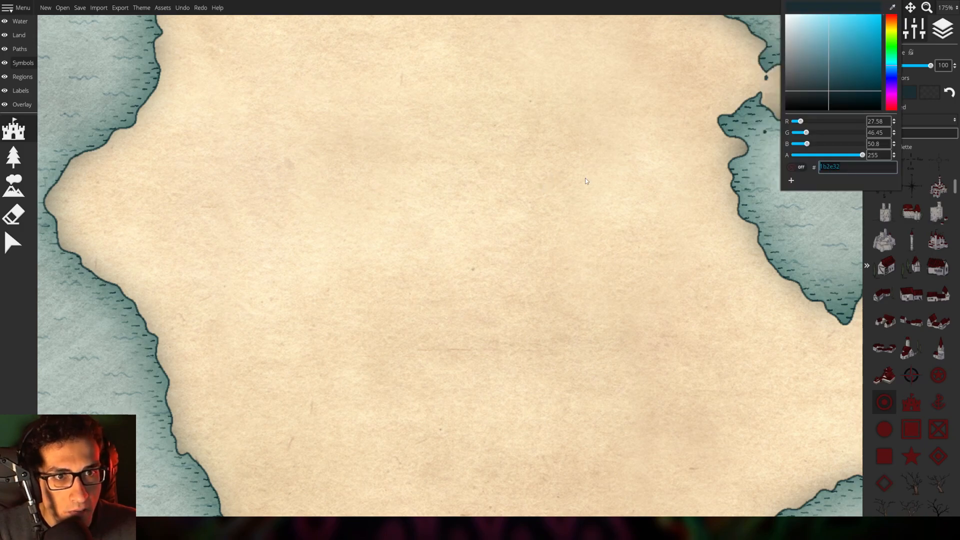
click(606, 175)
key(ctrl+z)
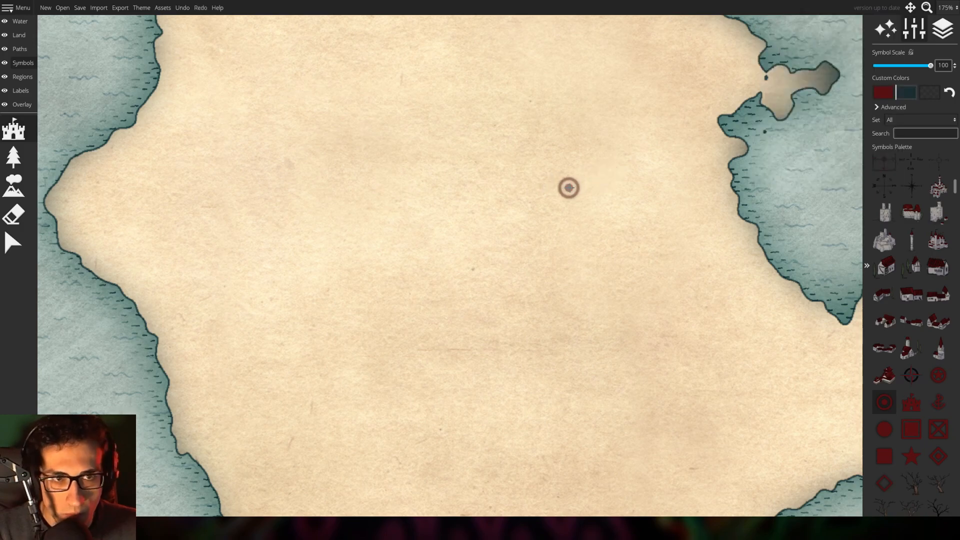
Try a dark red ringed-dot marker in the middle of the landmass and undo it
click(433, 283)
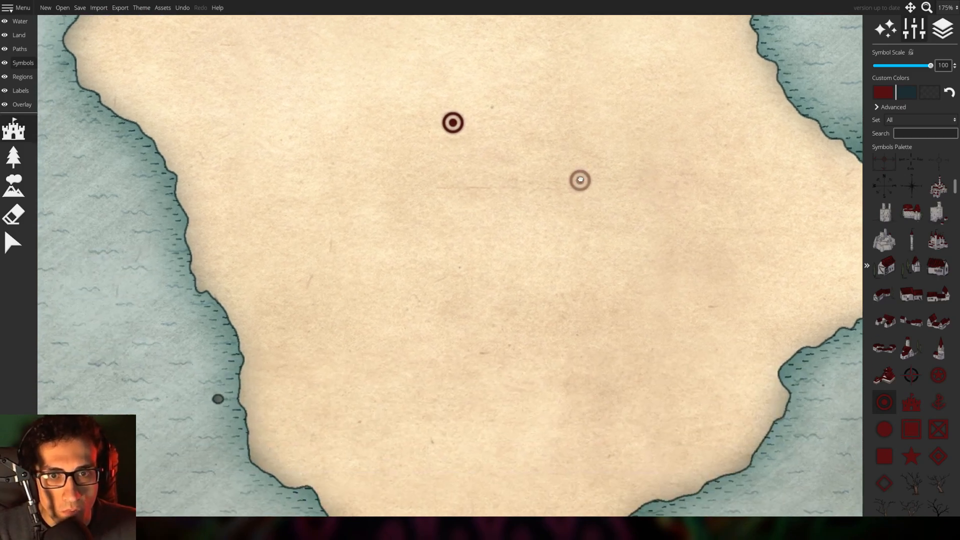
drag(579, 178, 526, 281)
key(ctrl+z)
Place two dark red ringed-dot markers near the west coast, one on the western headland and one farther south
scroll(527, 238, up, 5)
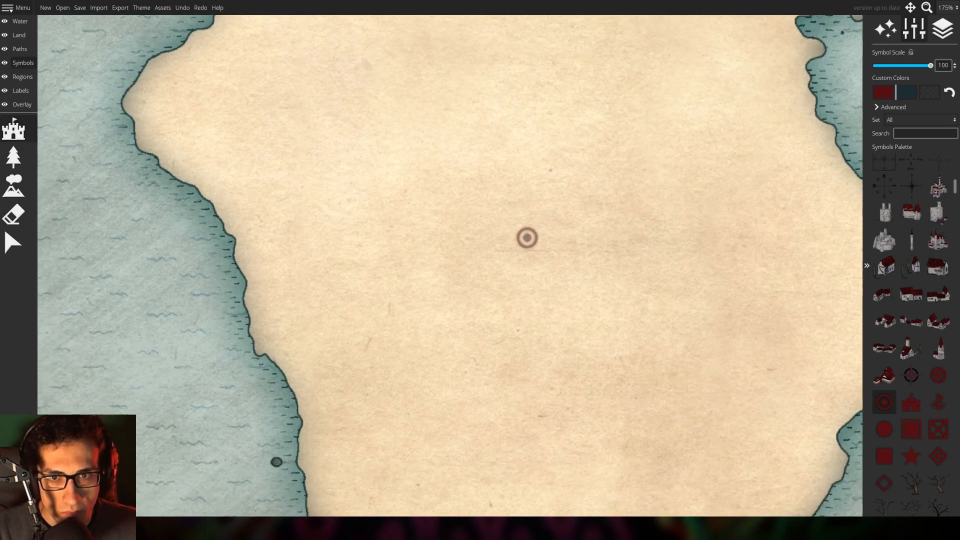
drag(310, 168, 482, 302)
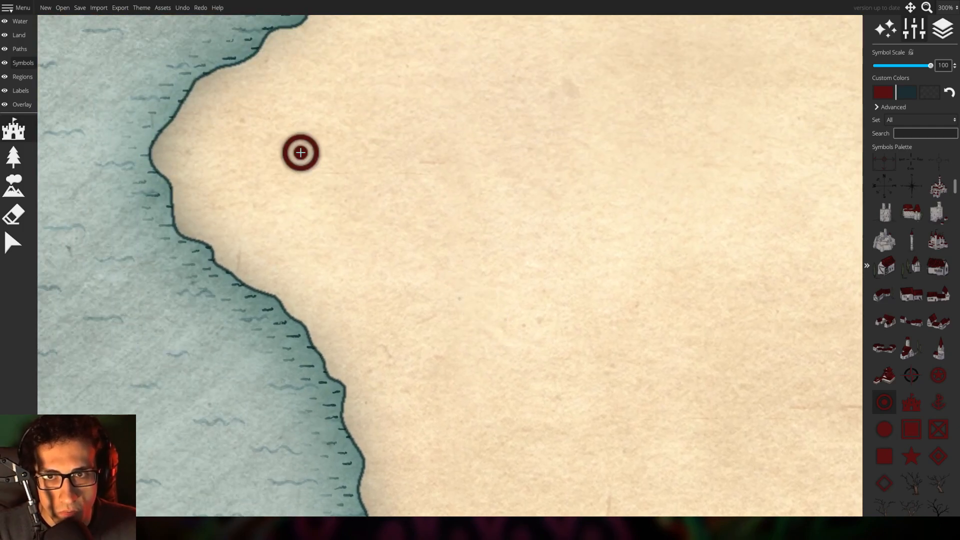
drag(300, 152, 510, 271)
click(392, 131)
scroll(525, 229, down, 7)
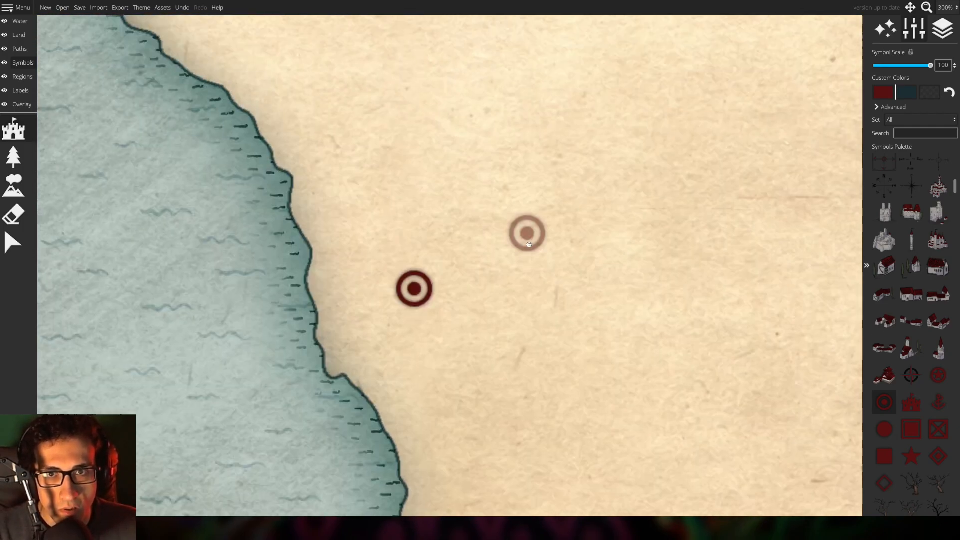
drag(605, 299, 474, 226)
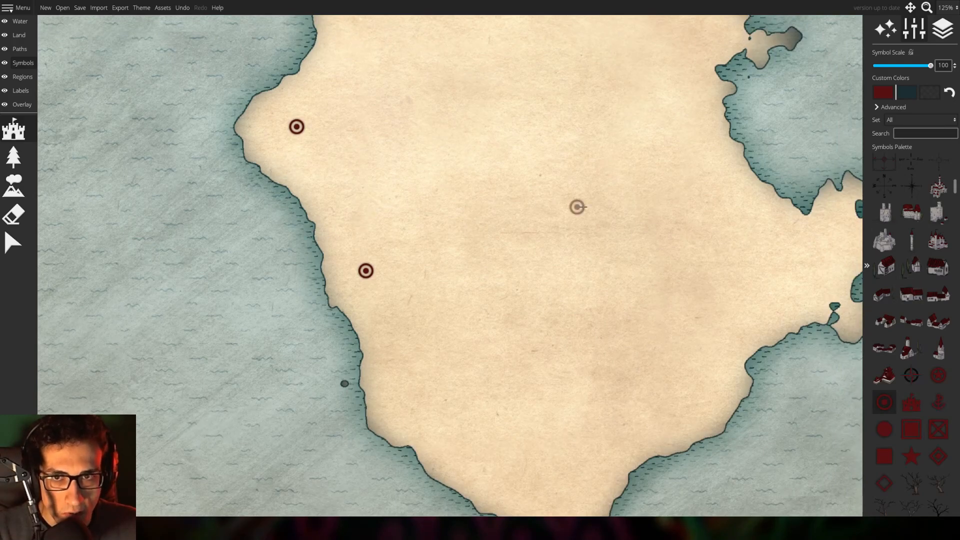
scroll(576, 206, down, 3)
scroll(432, 242, up, 3)
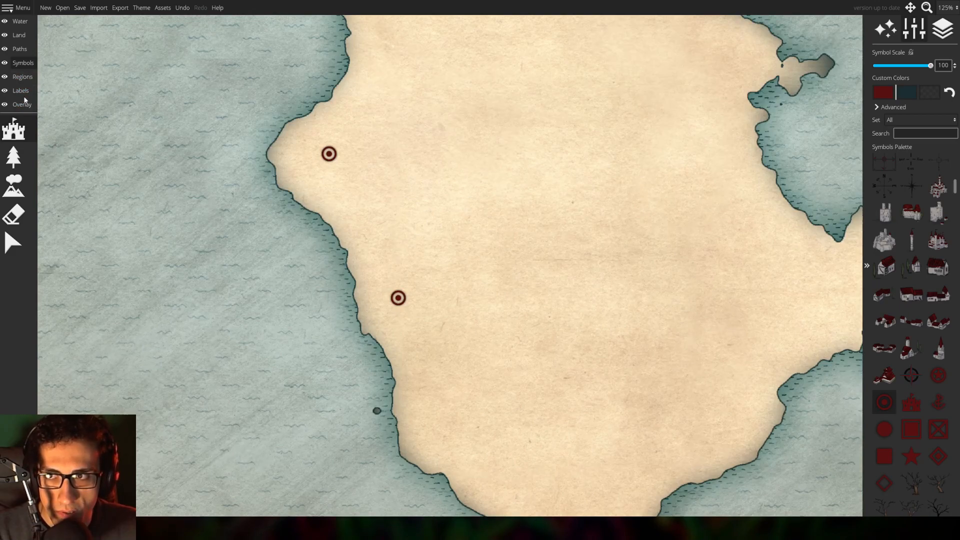
Add a map label reading "Tasso" just above the marker on the western headland, using the City preset
click(20, 91)
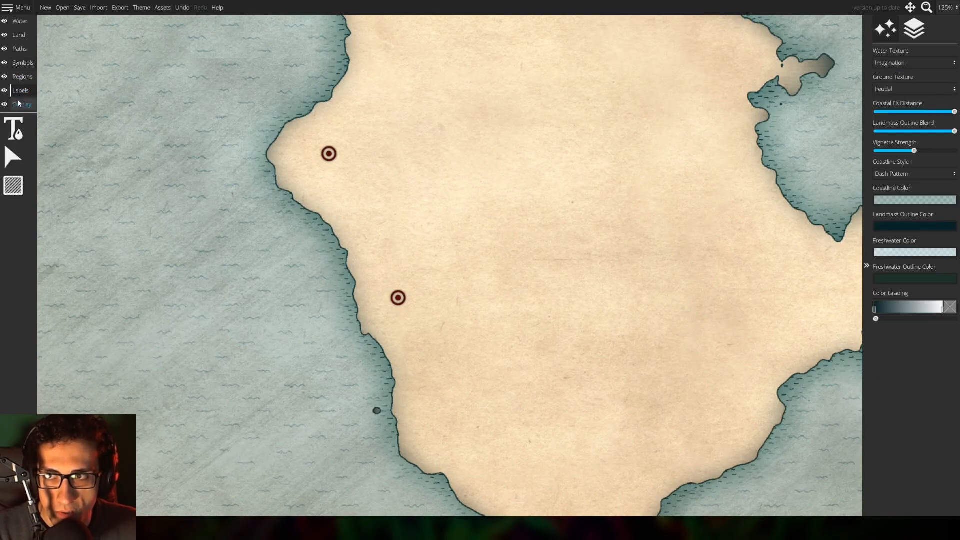
click(14, 131)
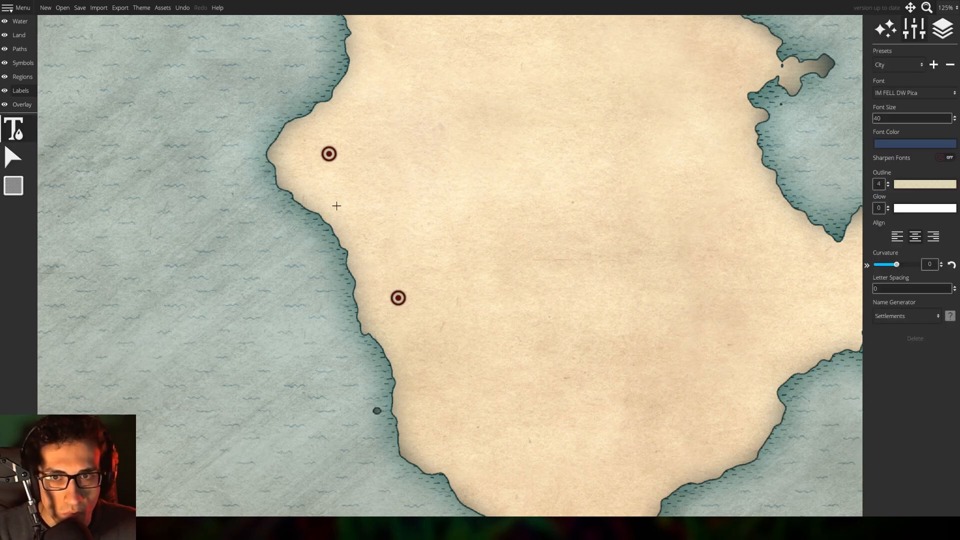
click(317, 139)
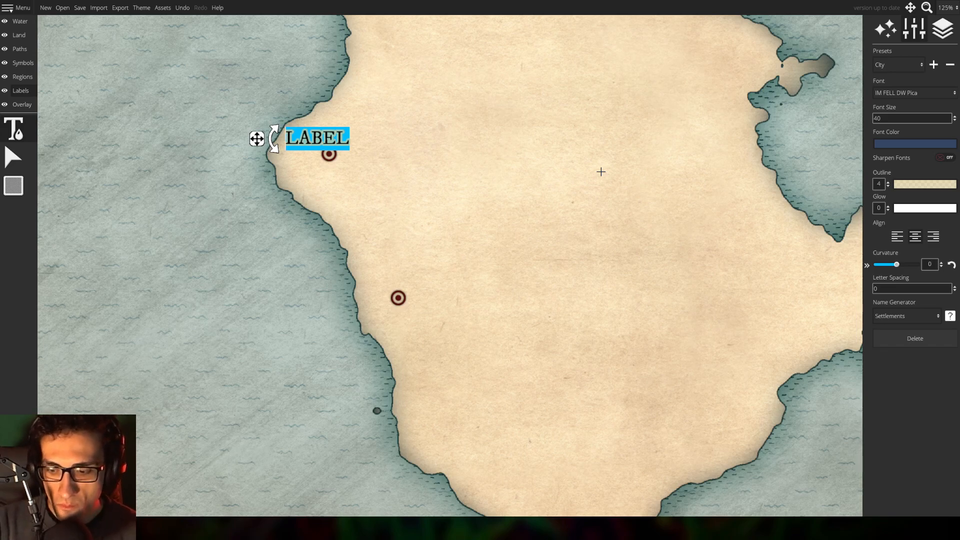
text(Tasso)
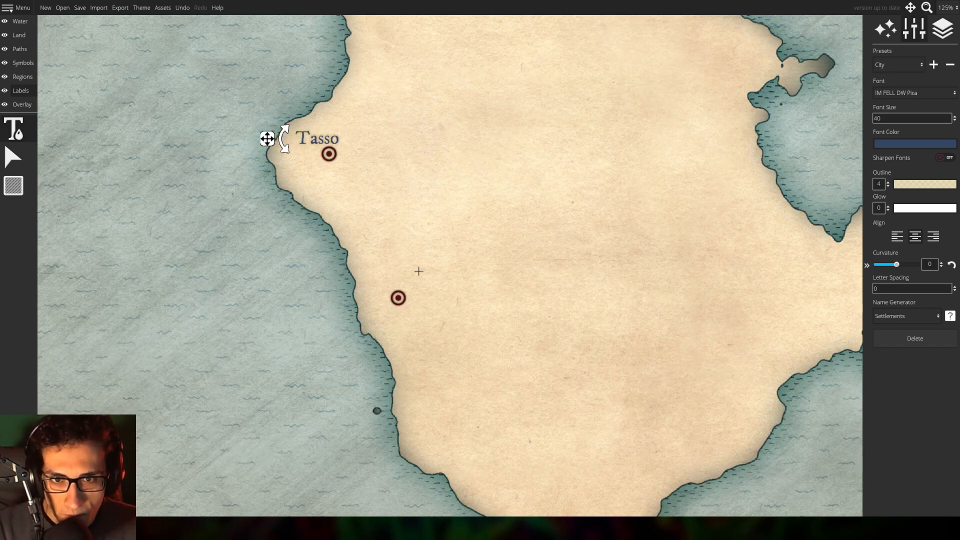
Add a map label reading "Pabato" just above the more southern west-coast marker
click(401, 273)
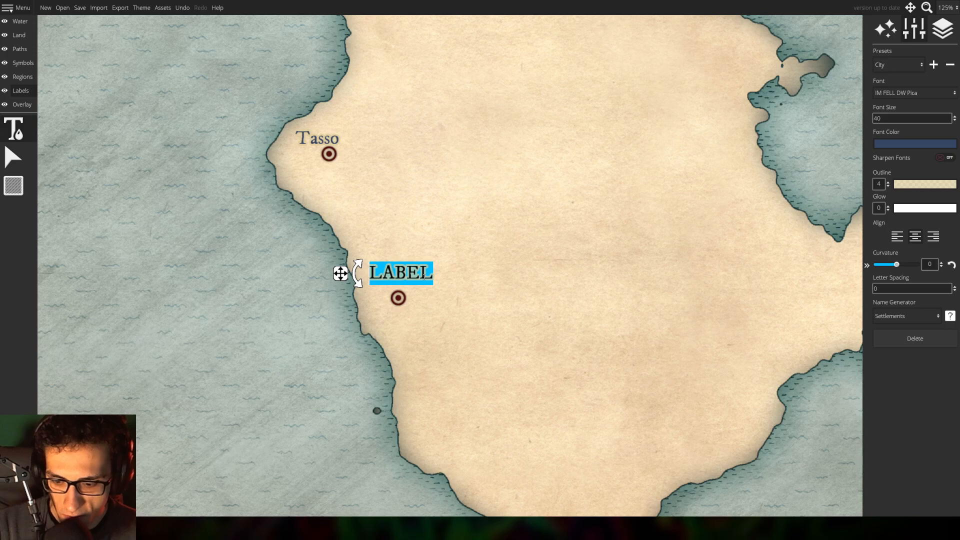
text(B)
key(BackSpace)
text(Pa)
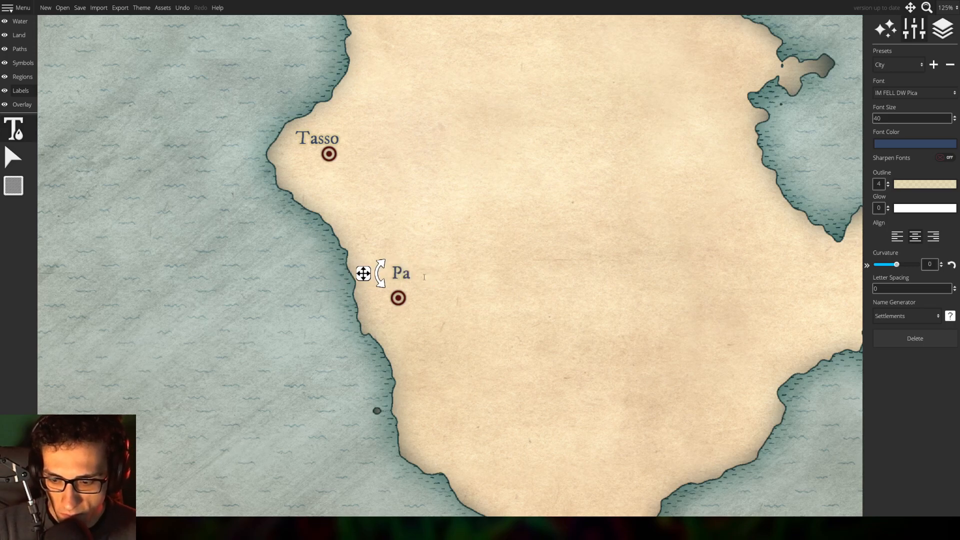
text(bato)
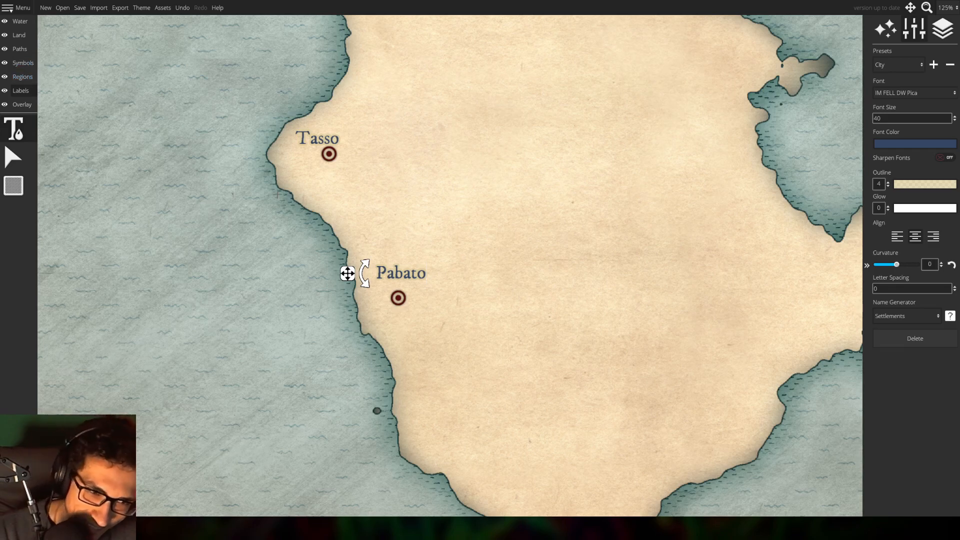
Change the font color of the Pabato label to dark red (#852b2b)
double_click(403, 270)
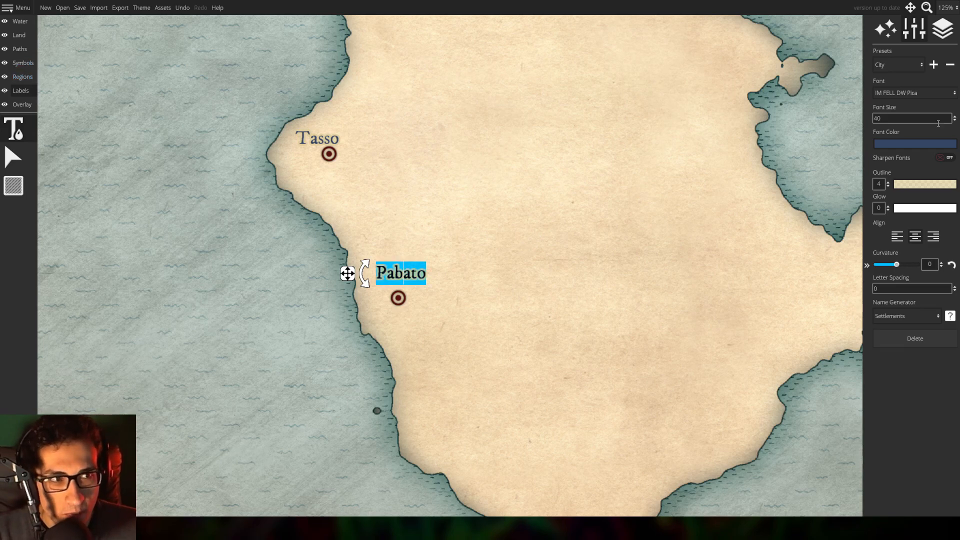
click(893, 144)
click(872, 14)
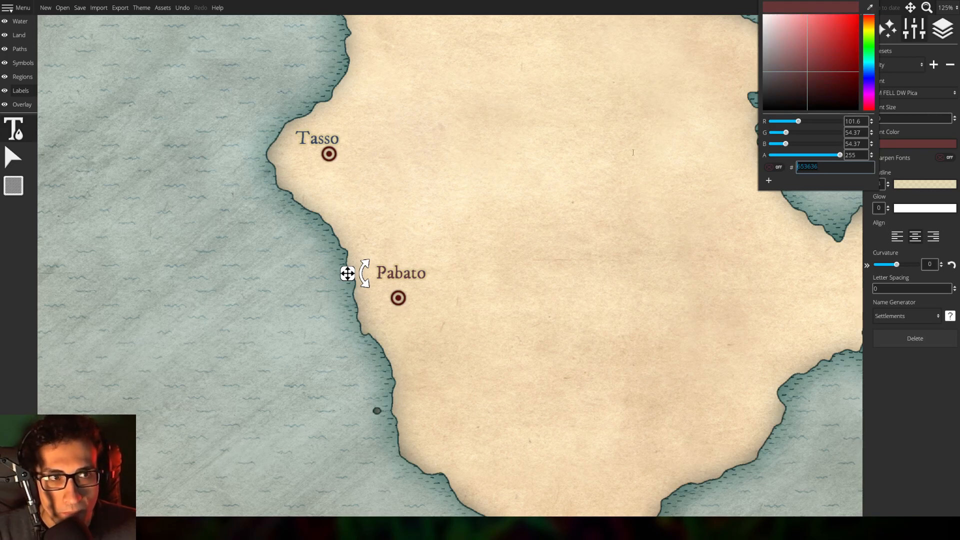
drag(810, 78, 829, 63)
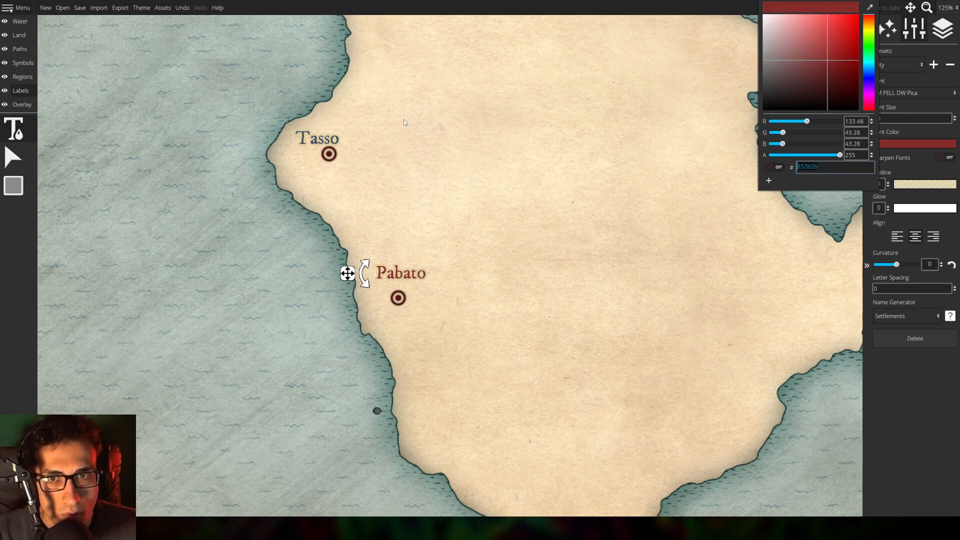
Change the font color of the Tasso label to dark red (#882828) and delete the stray placeholder label inland
double_click(317, 136)
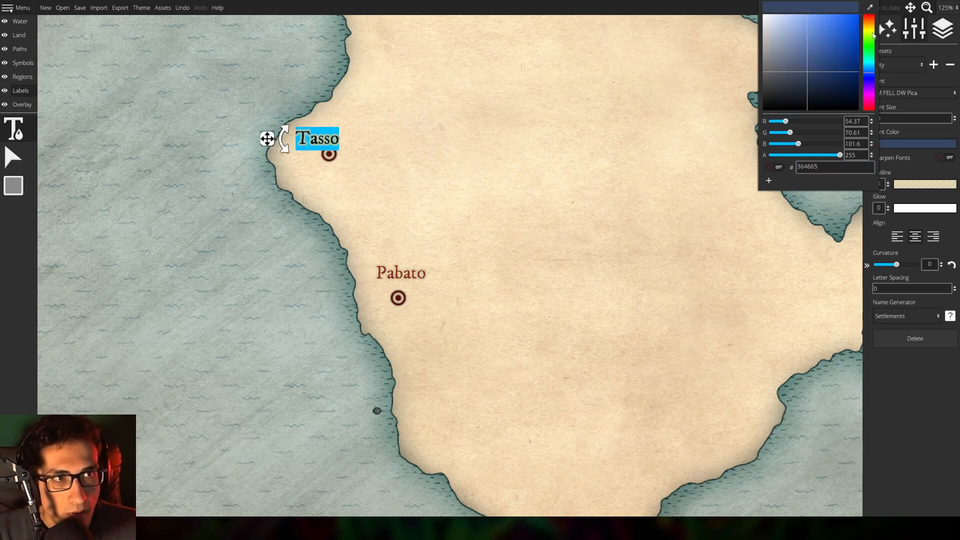
drag(873, 33, 871, 12)
drag(829, 49, 830, 60)
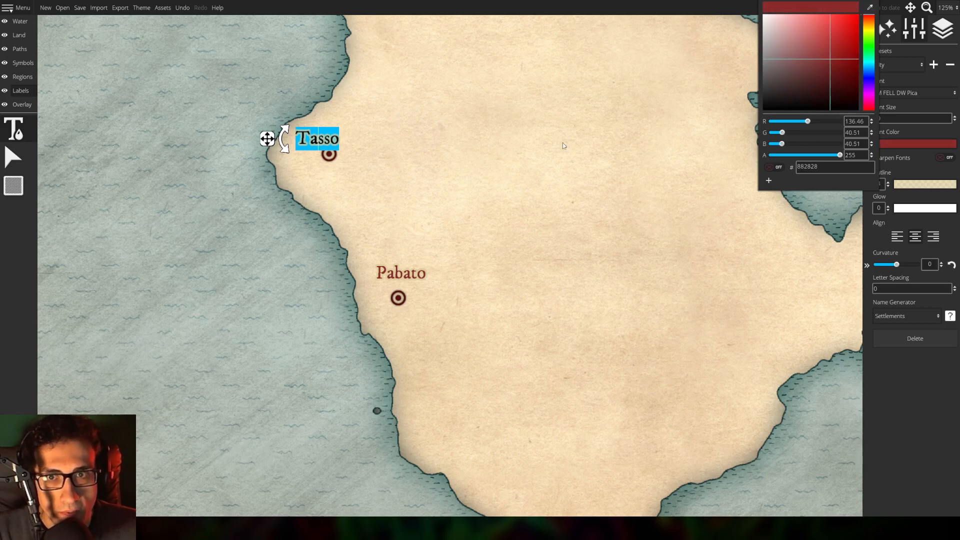
click(564, 146)
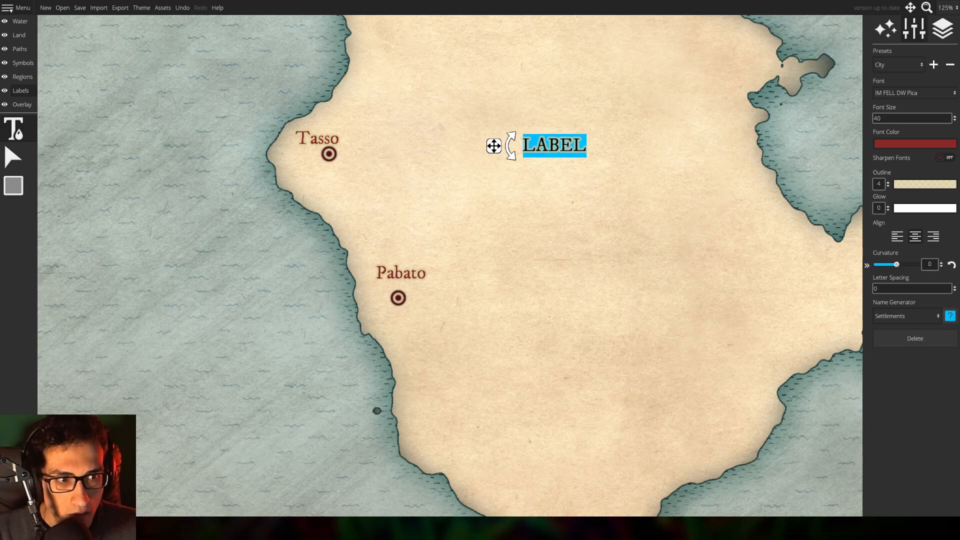
click(911, 338)
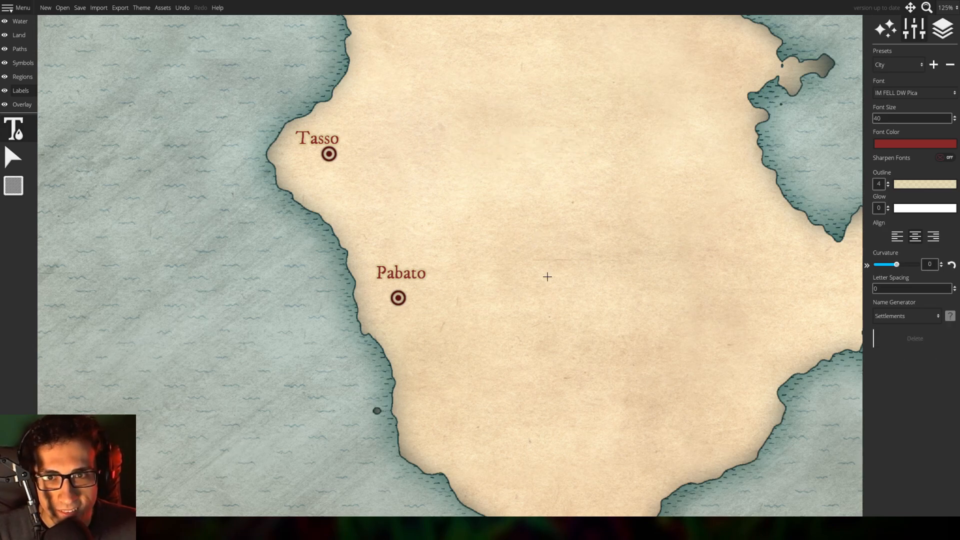
Shift the Tasso label slightly east so it sits centered above its marker
click(13, 157)
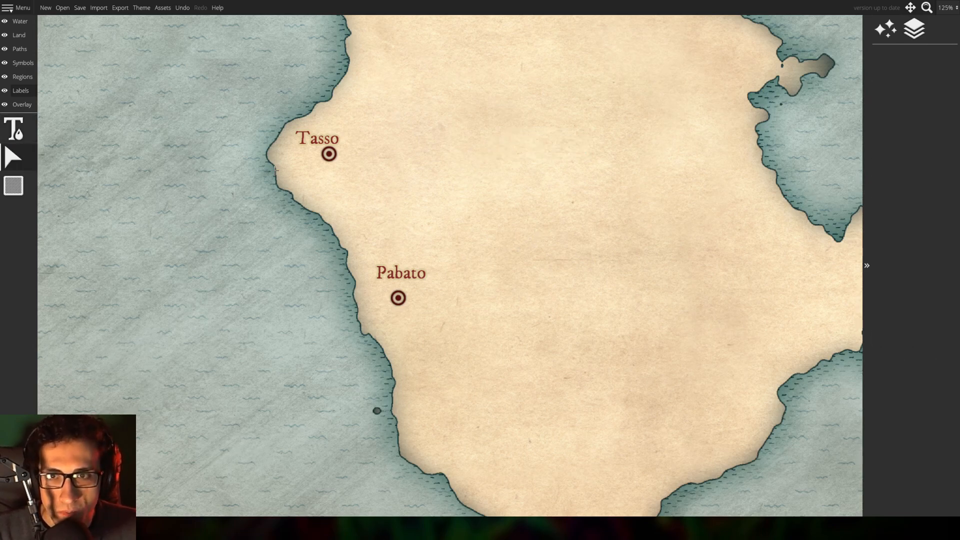
click(316, 135)
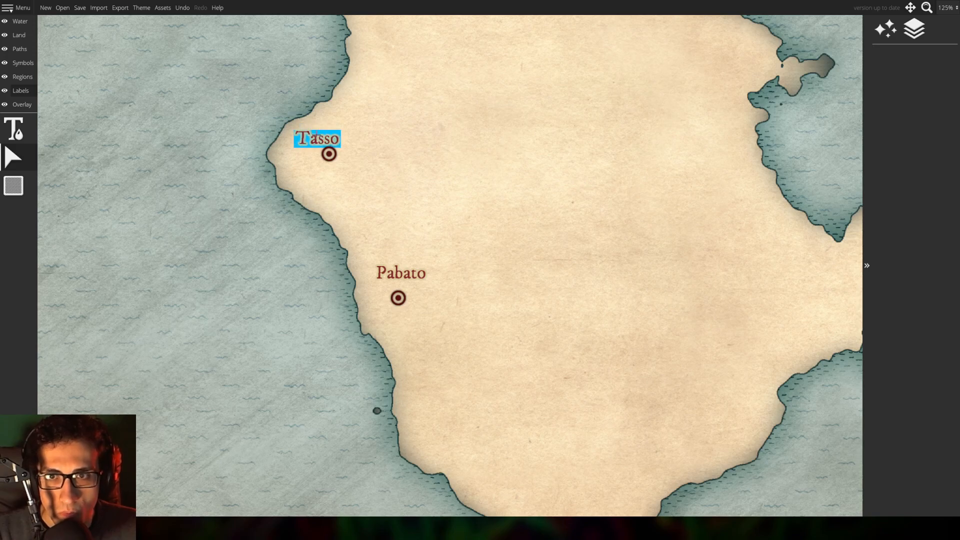
drag(322, 143, 330, 141)
Curve the Tasso label with a curvature of 0.38 and nudge it down to wrap around its marker
click(11, 131)
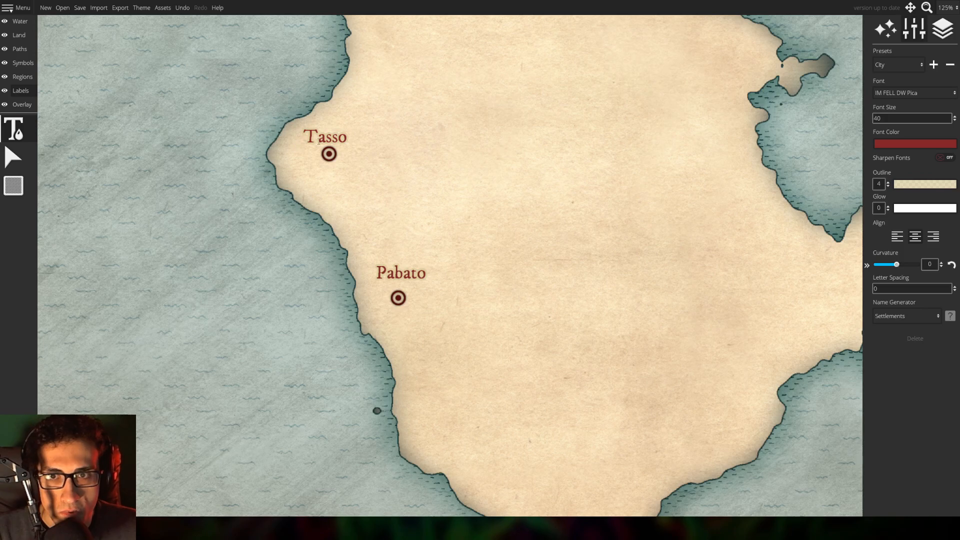
click(318, 142)
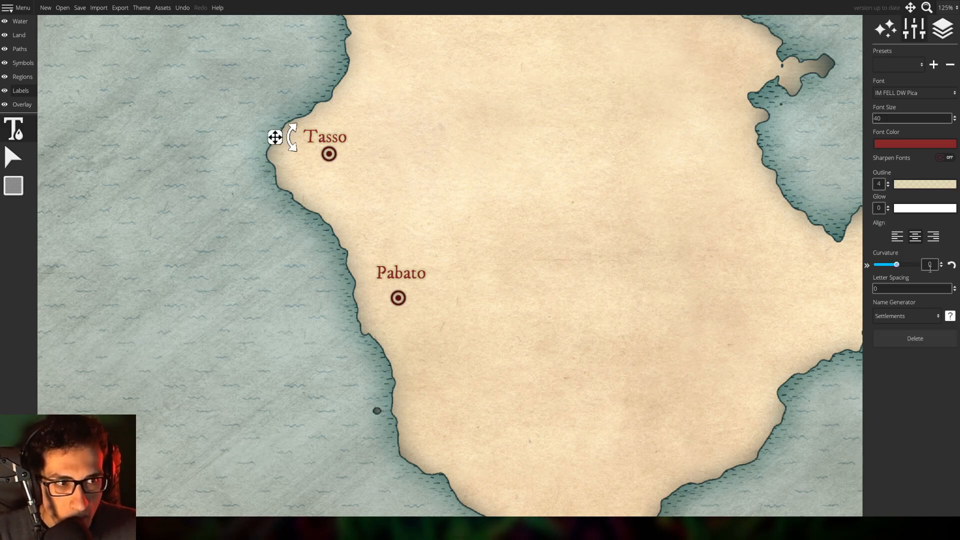
drag(896, 264, 905, 268)
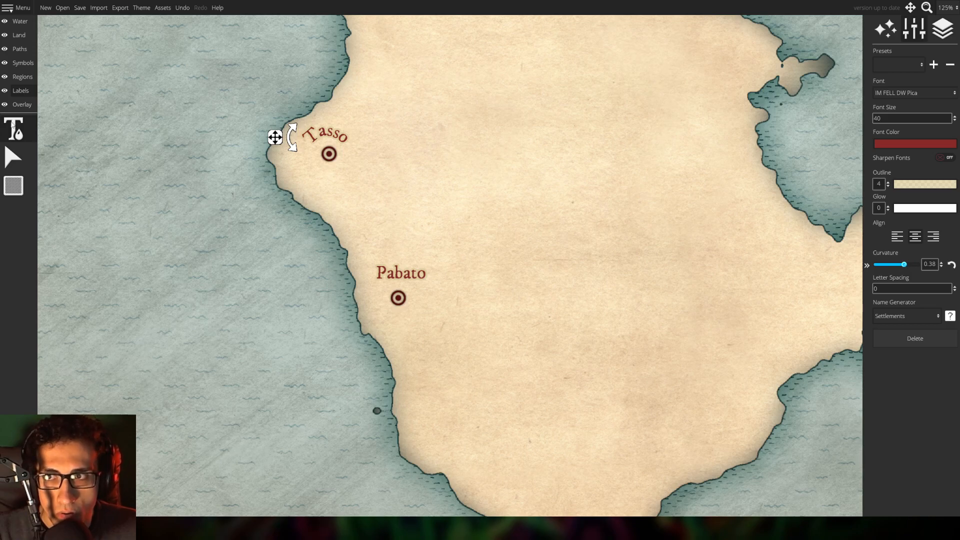
drag(275, 137, 277, 142)
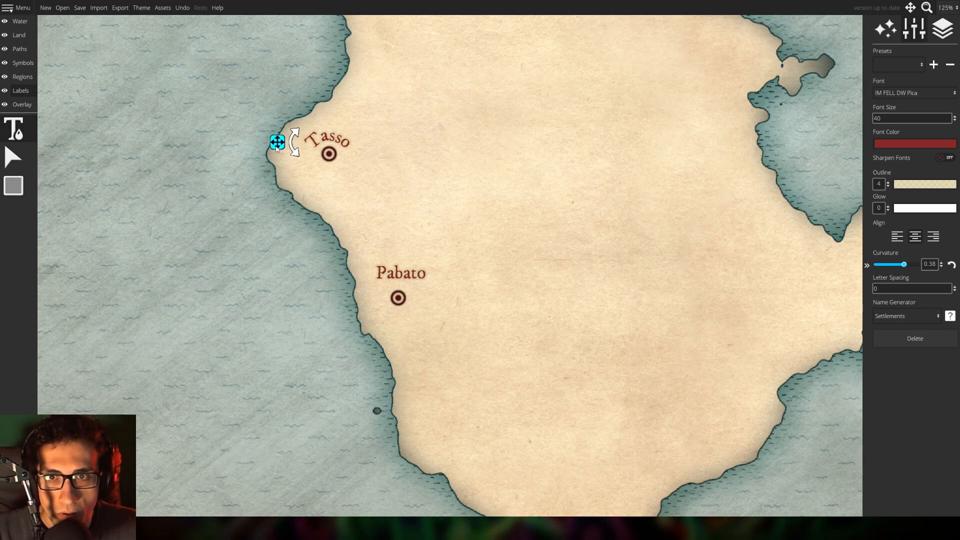
Curve the Pabato label at 0.29, lower it toward its marker and delete the stray placeholder label
click(400, 273)
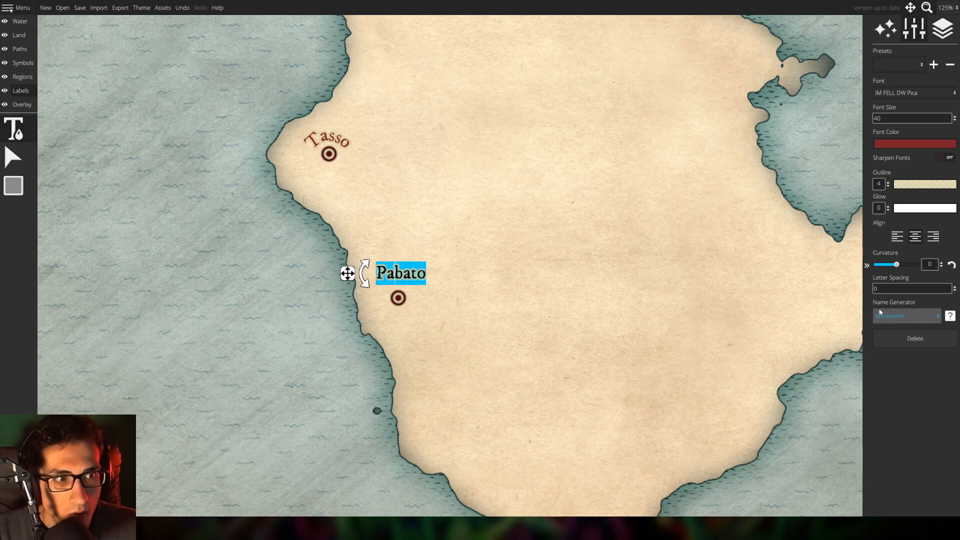
drag(895, 270, 904, 268)
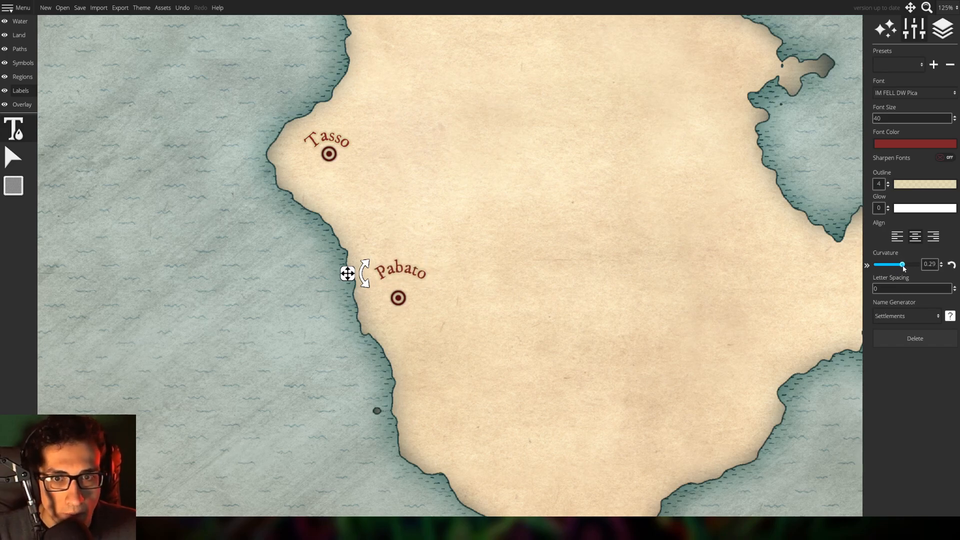
drag(347, 274, 347, 284)
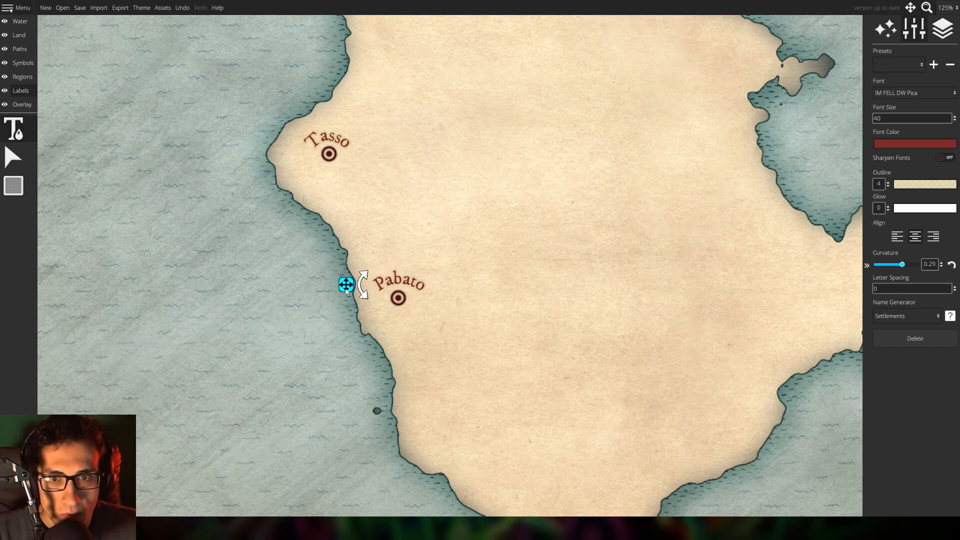
click(540, 313)
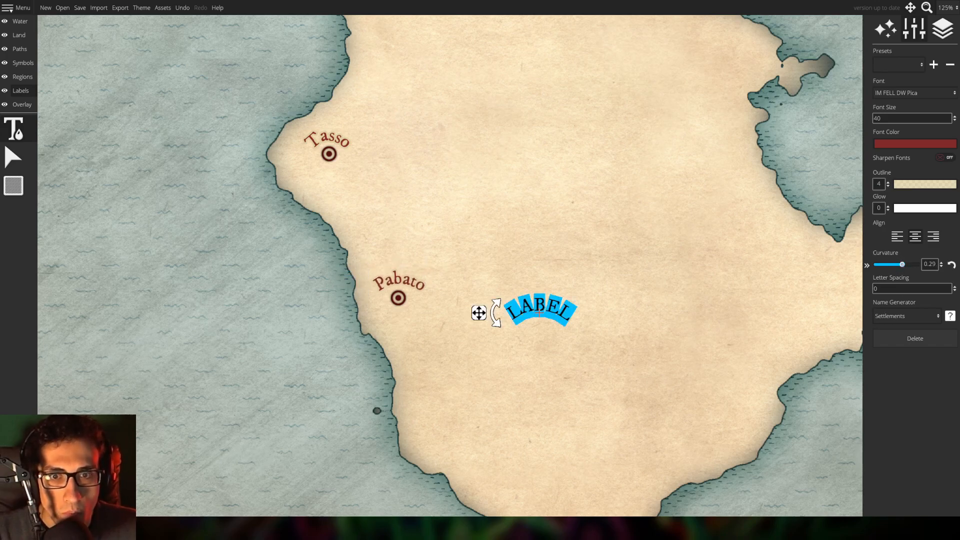
click(915, 339)
Place the large multi-towered castle symbol at scale 40 on the eastern peninsula, west of its small lake
scroll(664, 331, down, 2)
drag(512, 249, 447, 260)
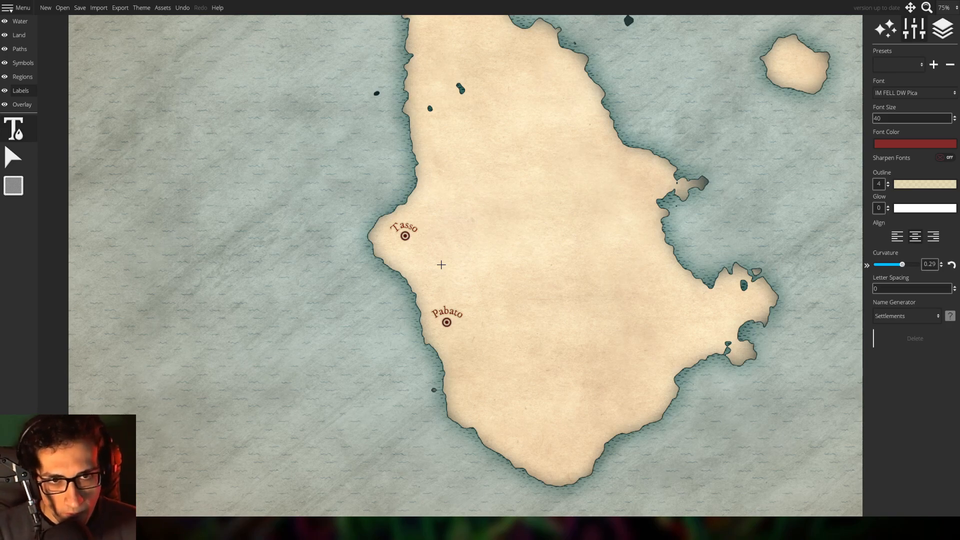
scroll(575, 320, up, 2)
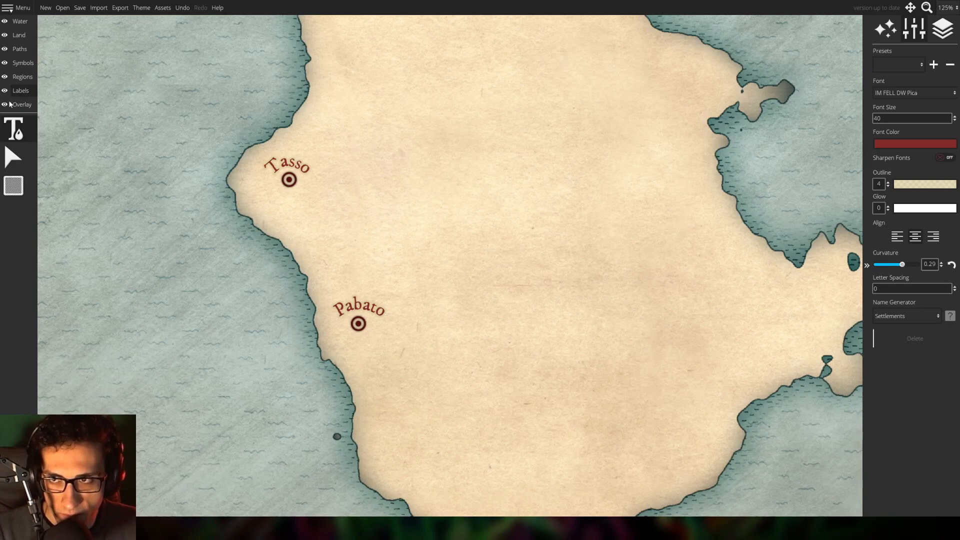
click(15, 63)
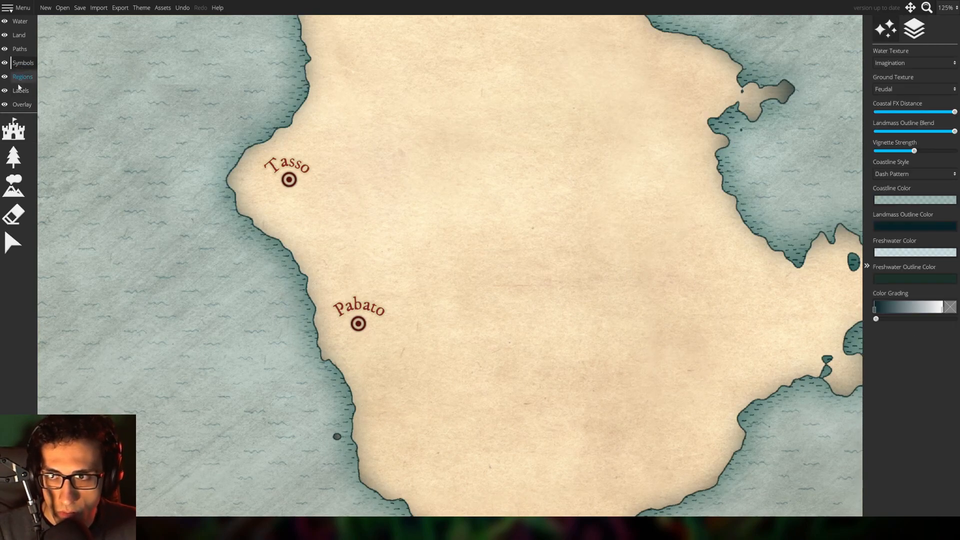
click(13, 130)
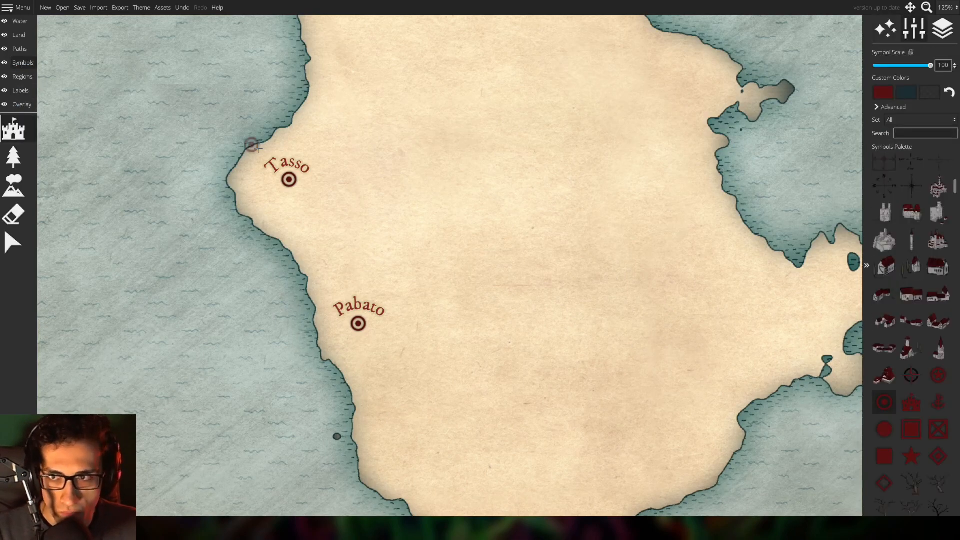
drag(605, 211, 498, 209)
scroll(485, 208, up, 2)
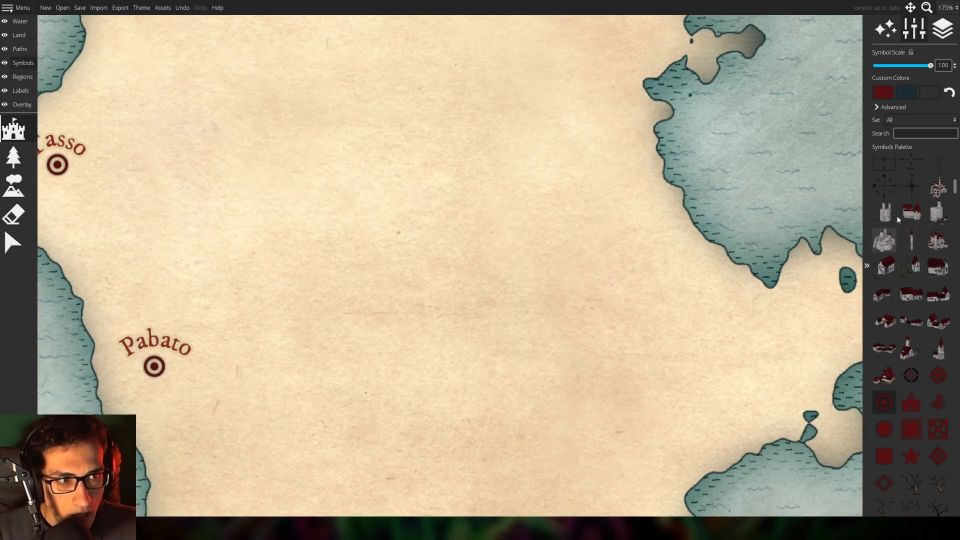
click(936, 198)
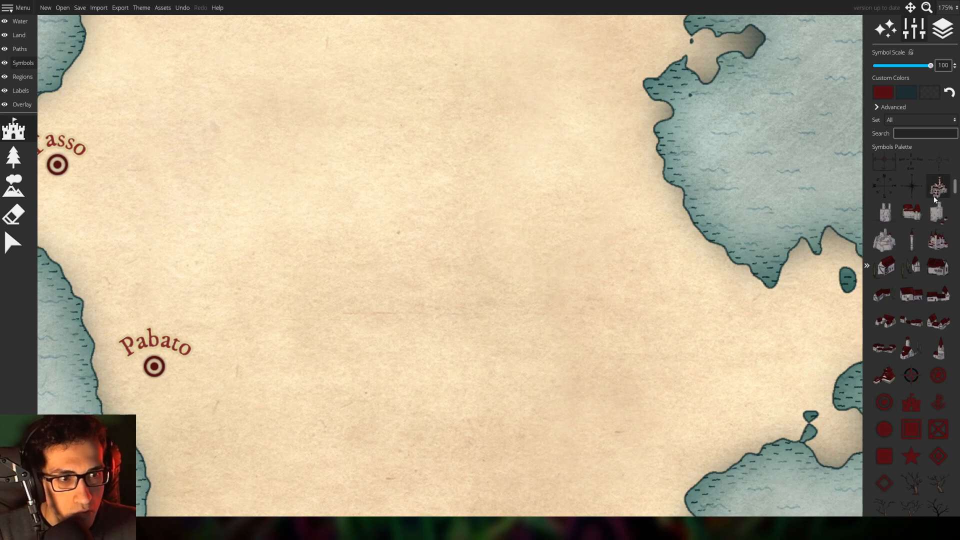
scroll(493, 140, up, 3)
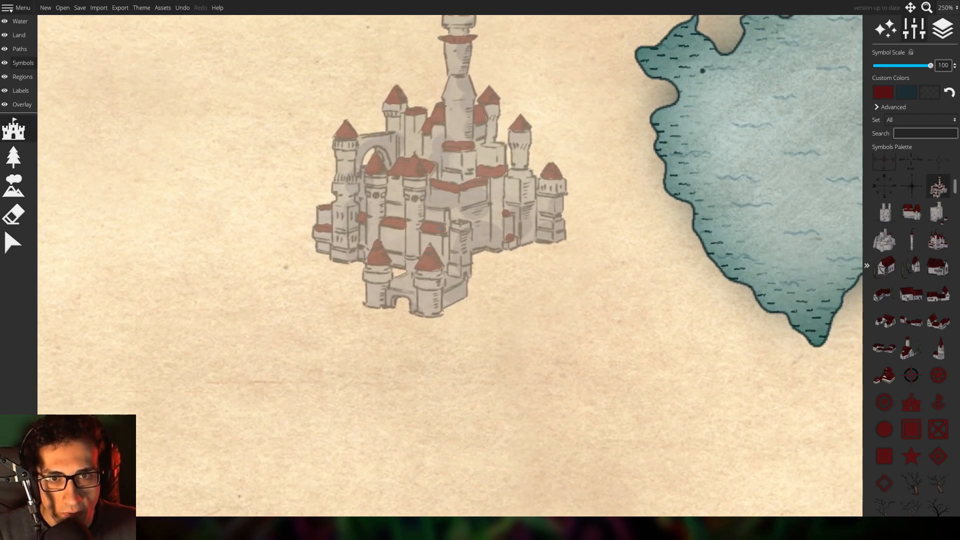
scroll(441, 229, down, 4)
scroll(455, 265, down, 12)
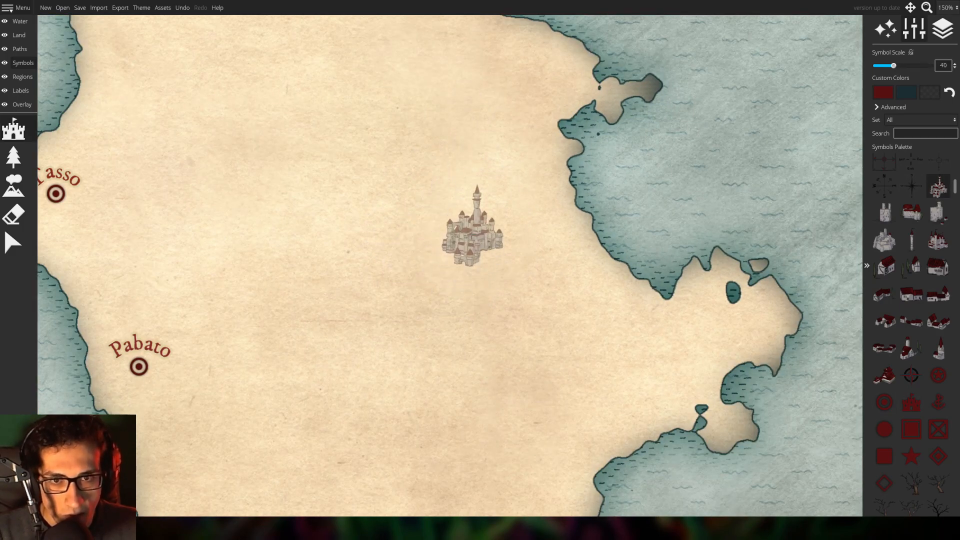
drag(472, 245, 480, 289)
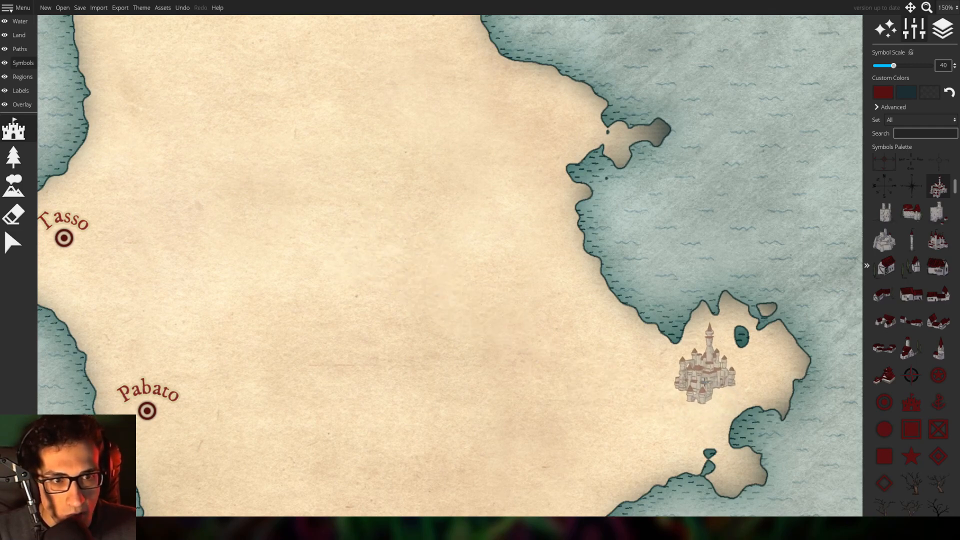
click(707, 385)
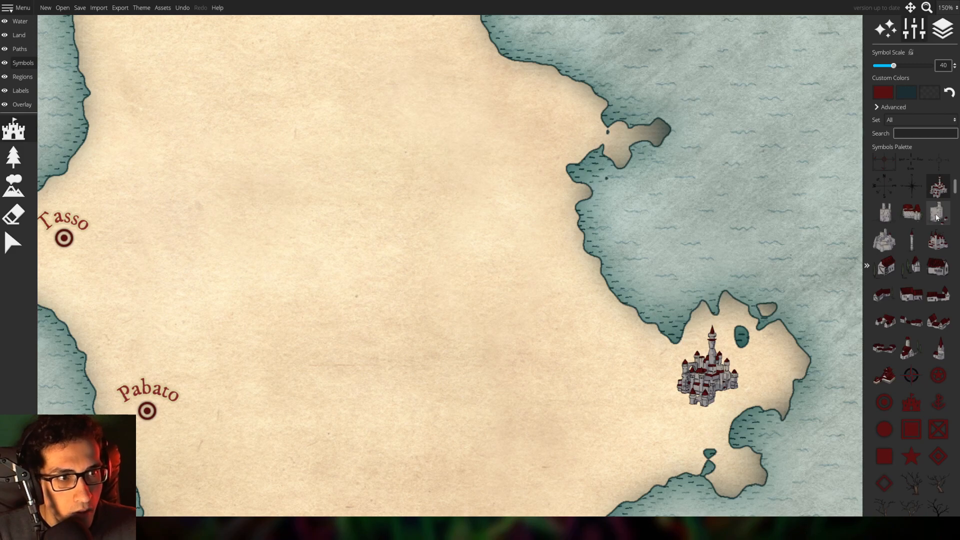
Place the smaller red-roofed castle symbol inland of the east coast, northwest of the large castle
click(912, 218)
click(557, 283)
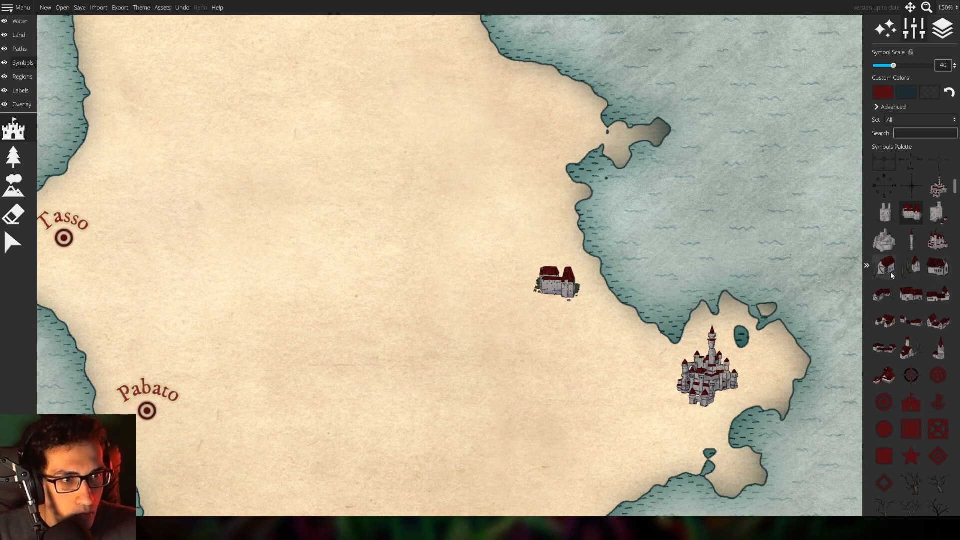
Place a small red-roofed house symbol near the east coast, north of the smaller castle
click(943, 275)
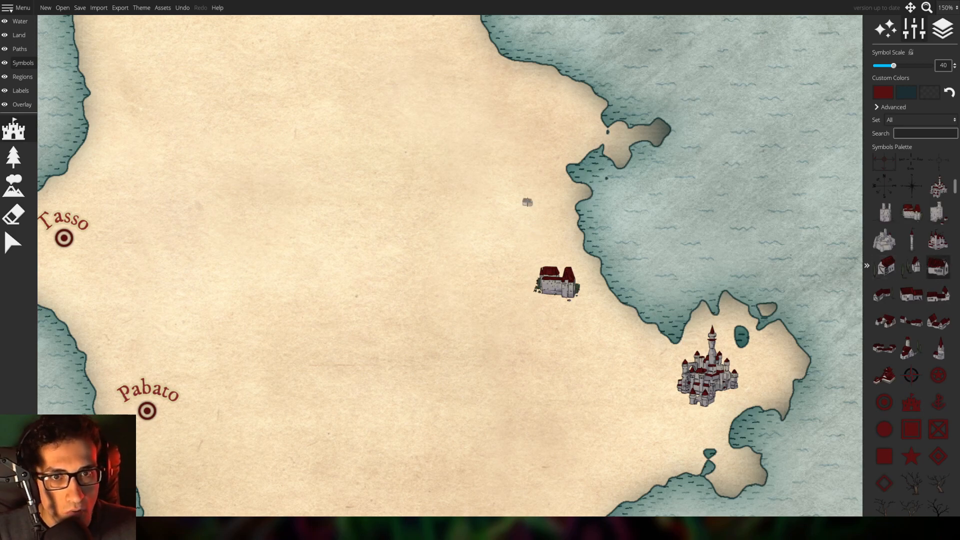
click(527, 202)
click(405, 294)
click(512, 410)
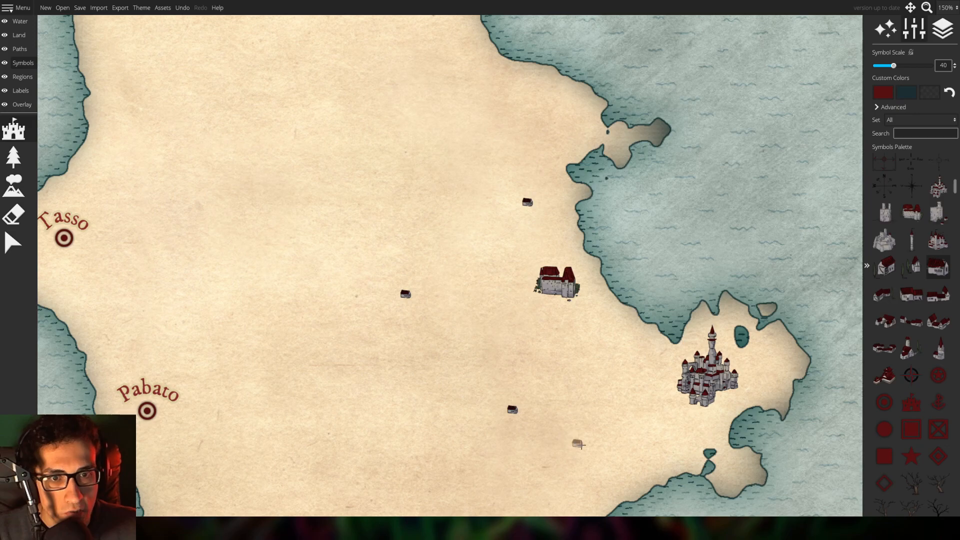
click(629, 468)
scroll(693, 410, down, 3)
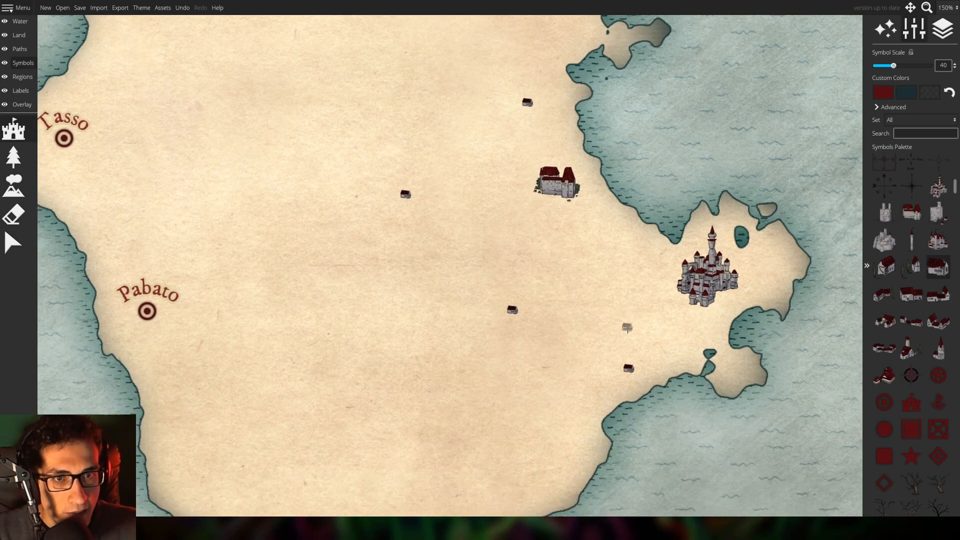
key(ctrl+z)
key(ctrl+z)
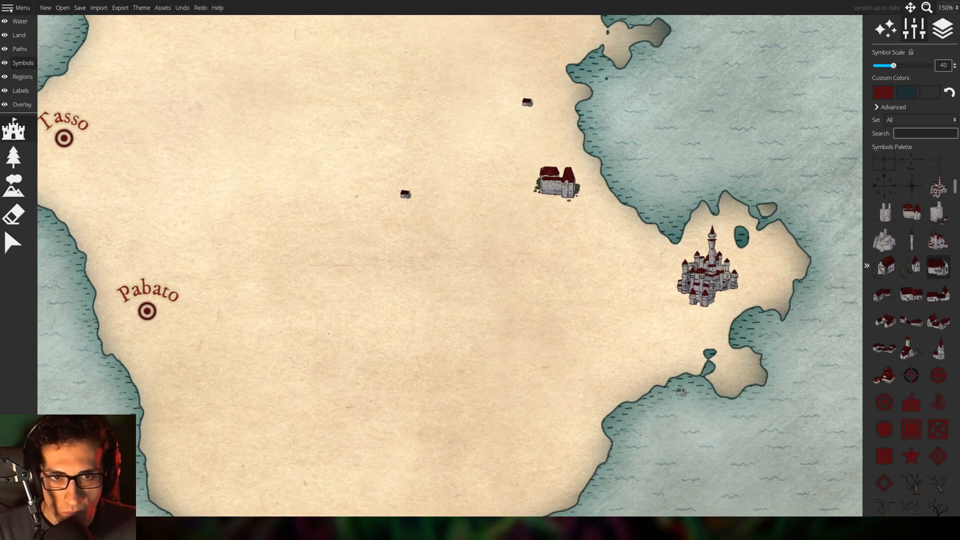
key(ctrl+z)
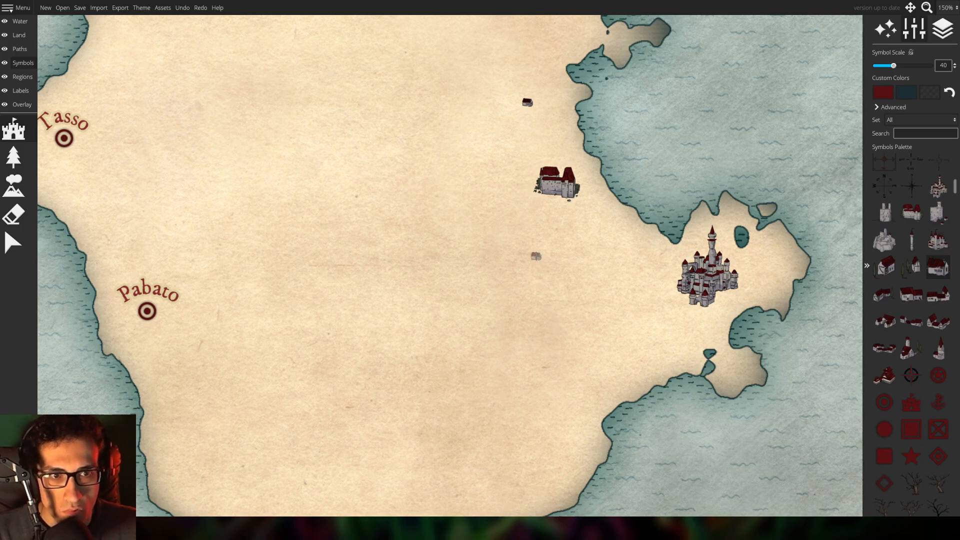
Move the smaller castle southeast toward the coast and shift the small house slightly south
scroll(532, 332, up, 2)
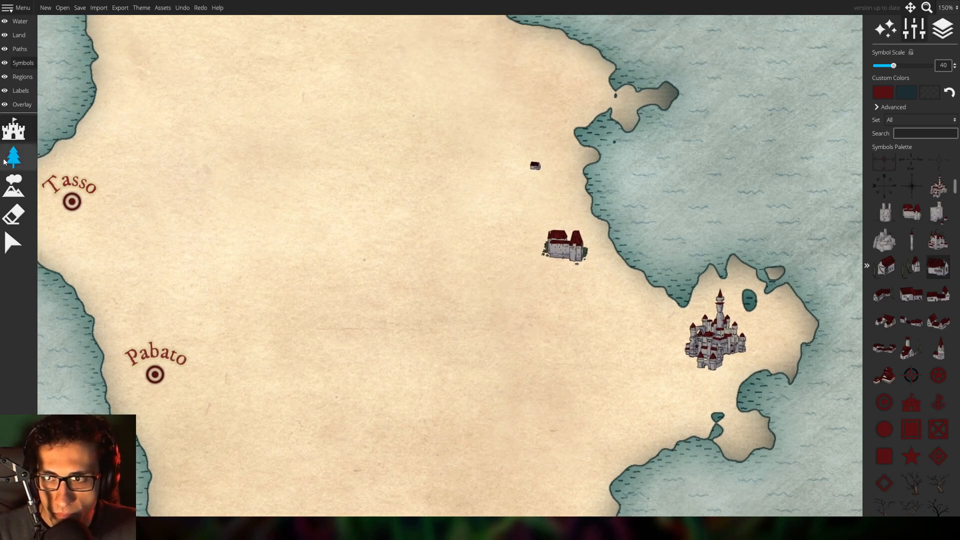
click(13, 243)
drag(618, 396, 527, 377)
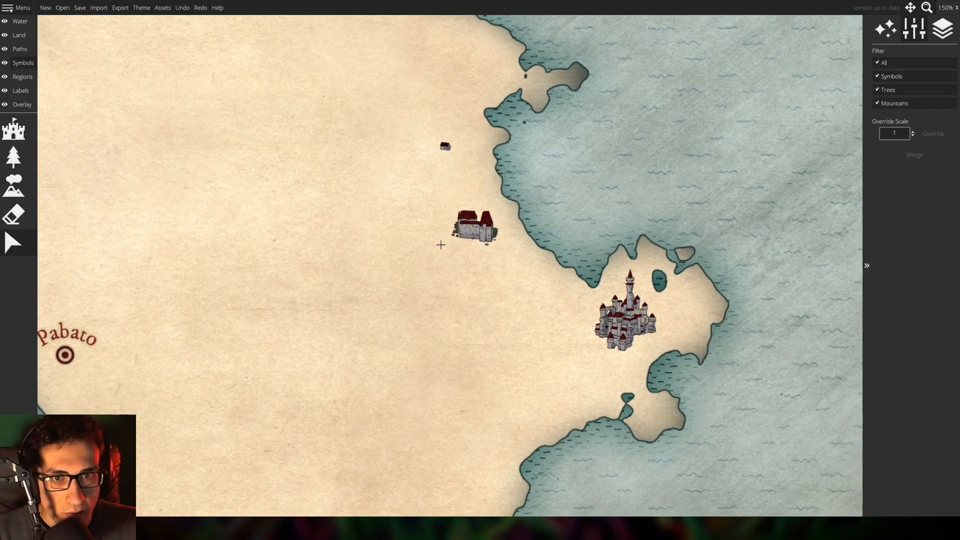
drag(473, 231, 490, 264)
drag(445, 148, 450, 162)
click(498, 398)
drag(499, 398, 475, 375)
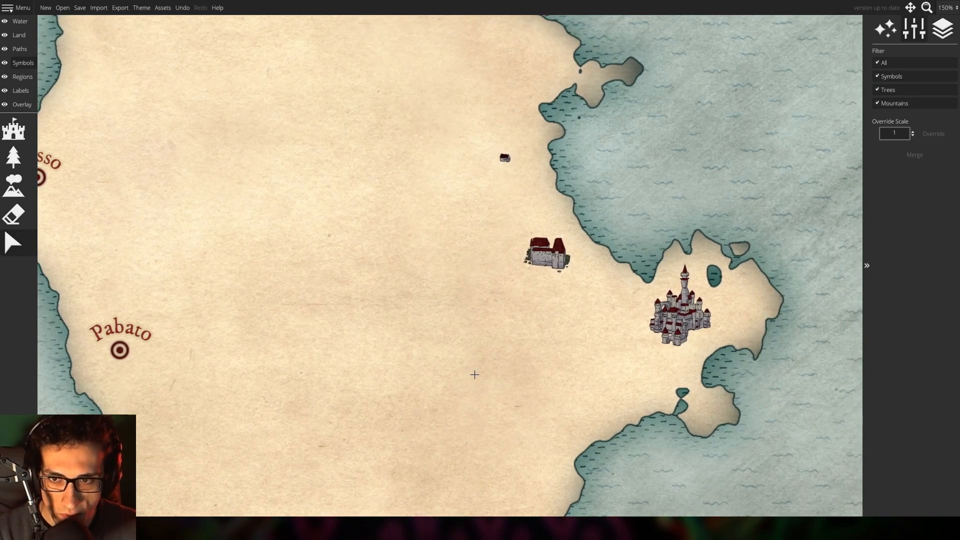
drag(651, 340, 613, 331)
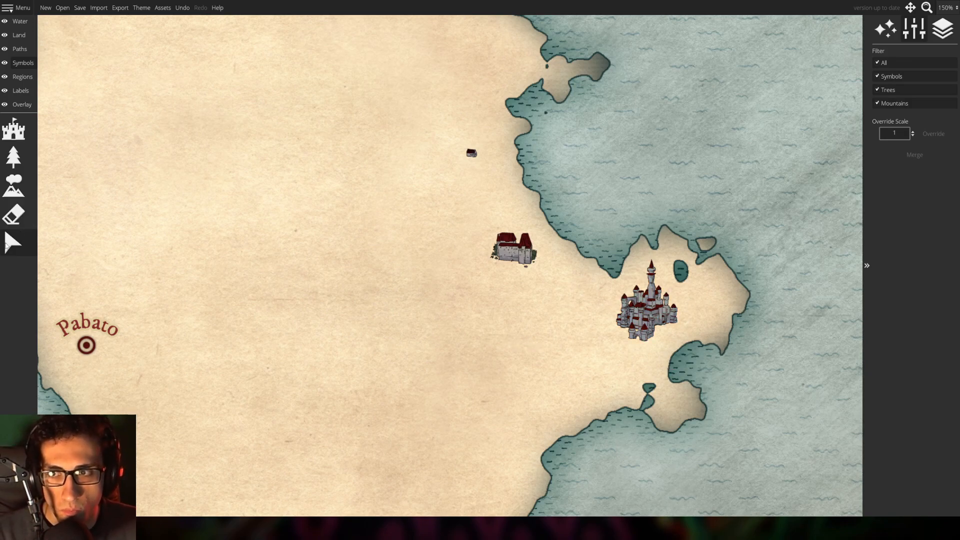
Add a curved "Chatodefou" label beside the large castle on the eastern peninsula
click(21, 91)
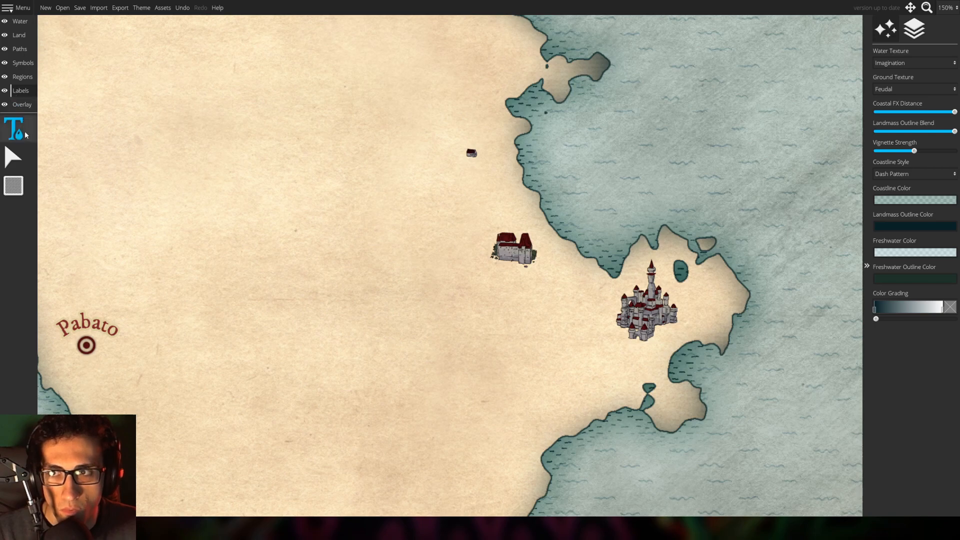
click(16, 133)
click(619, 265)
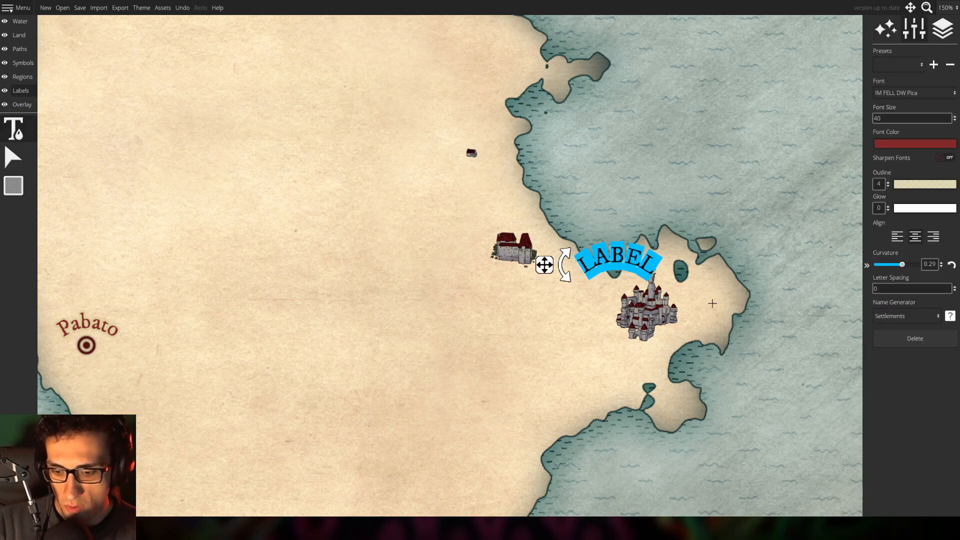
text(Chatodefou)
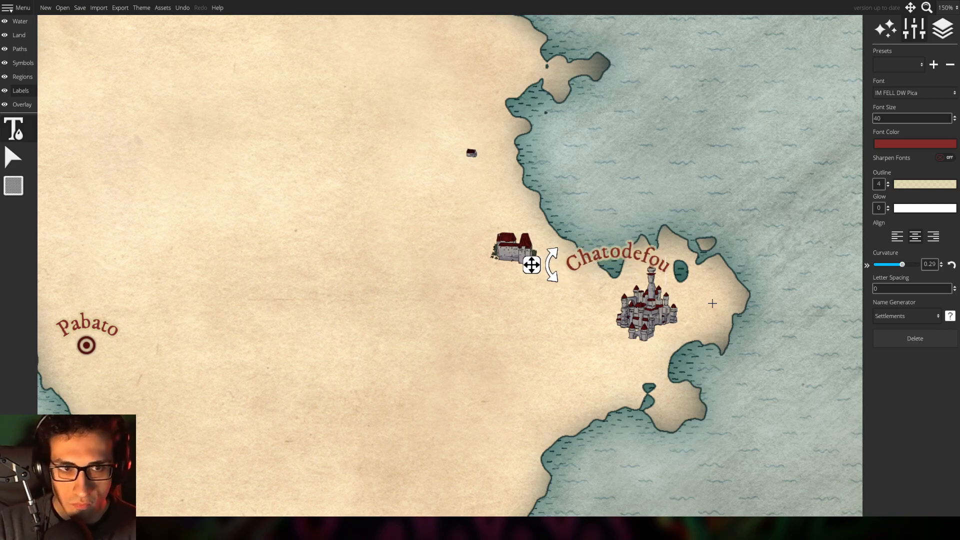
Move the Chatodefou label southeast so it arches over the large castle's towers
click(13, 157)
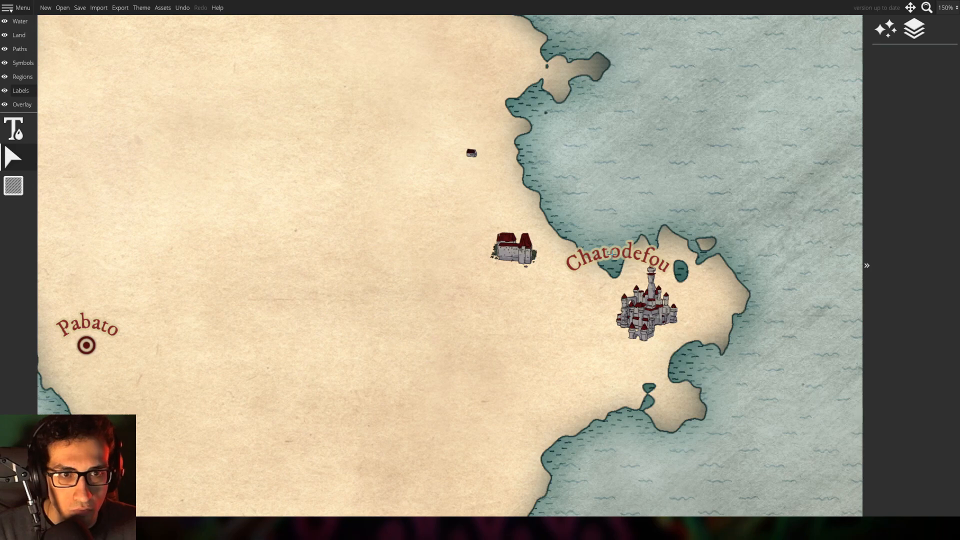
drag(590, 219, 667, 276)
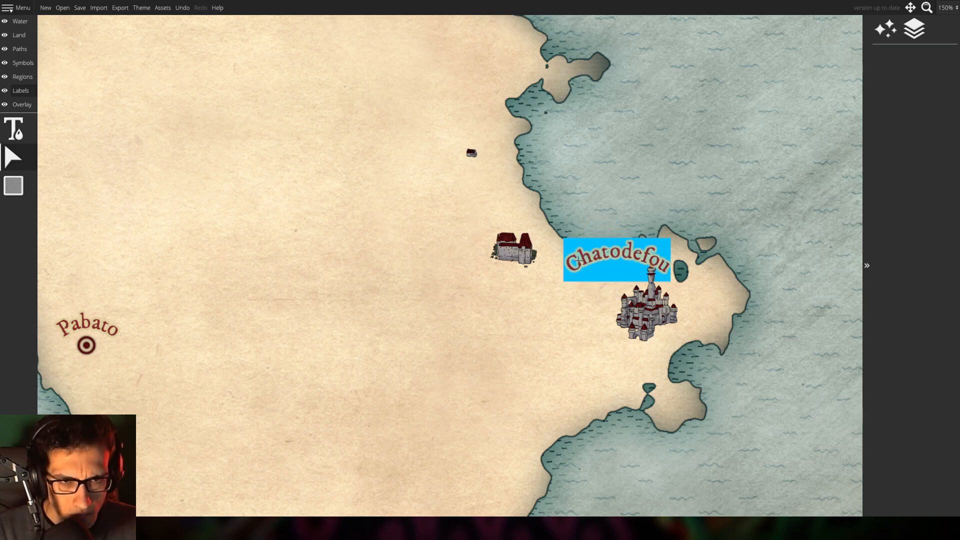
drag(585, 256, 621, 278)
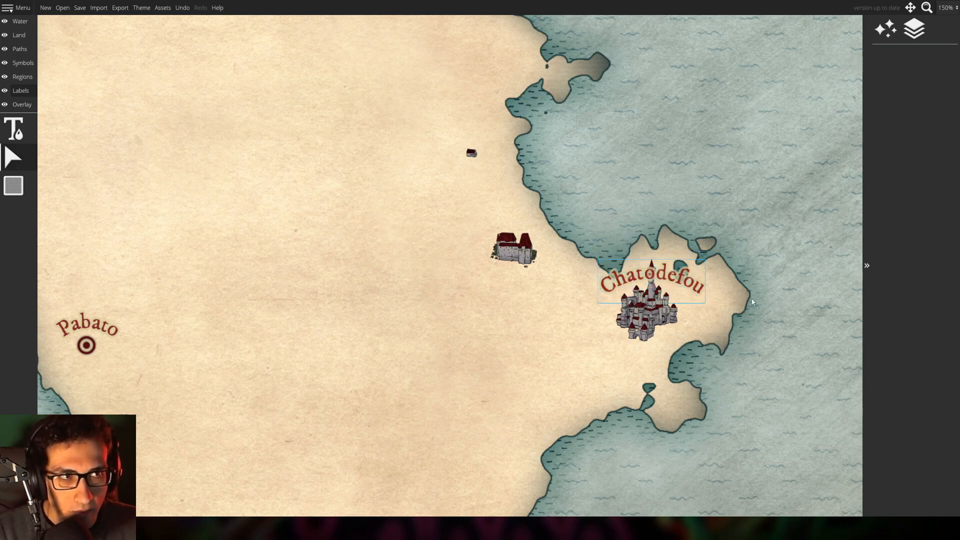
click(913, 32)
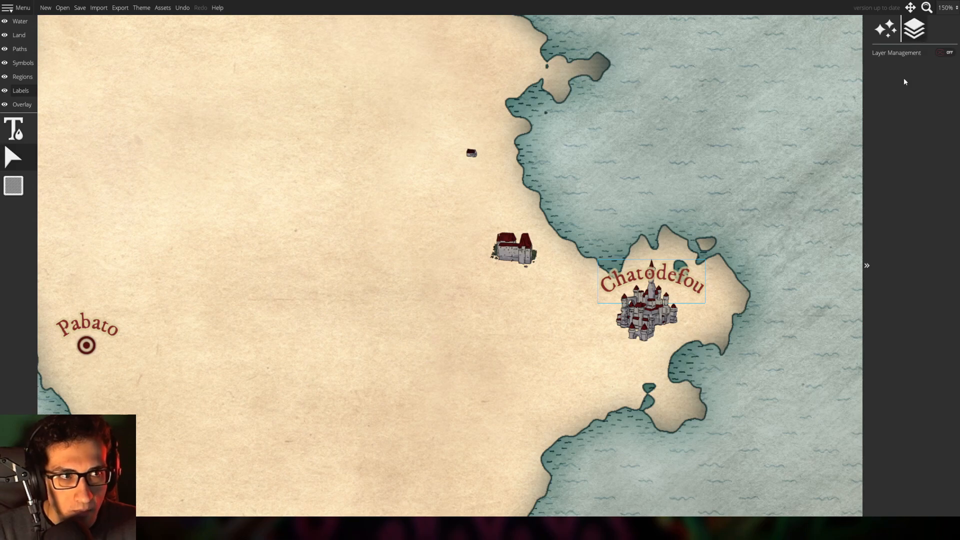
click(945, 52)
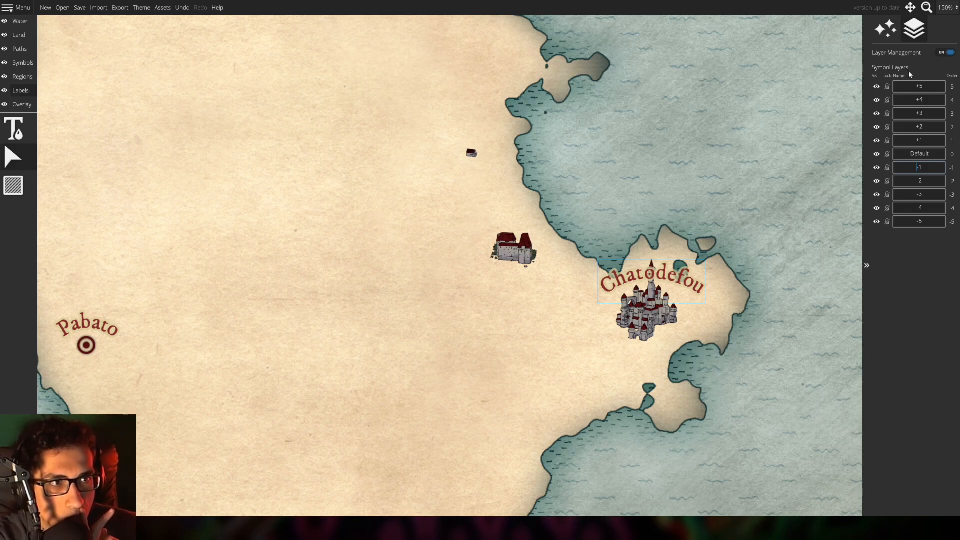
click(886, 29)
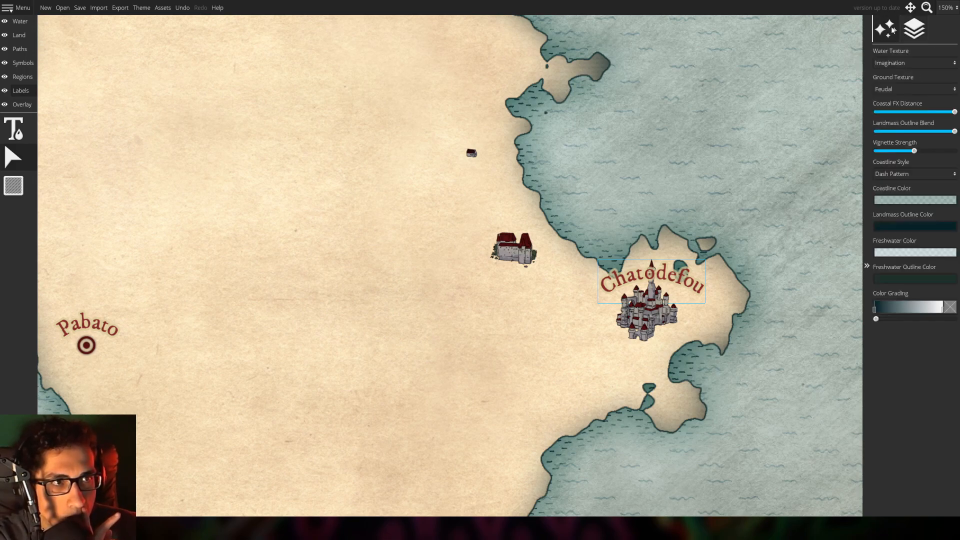
click(915, 29)
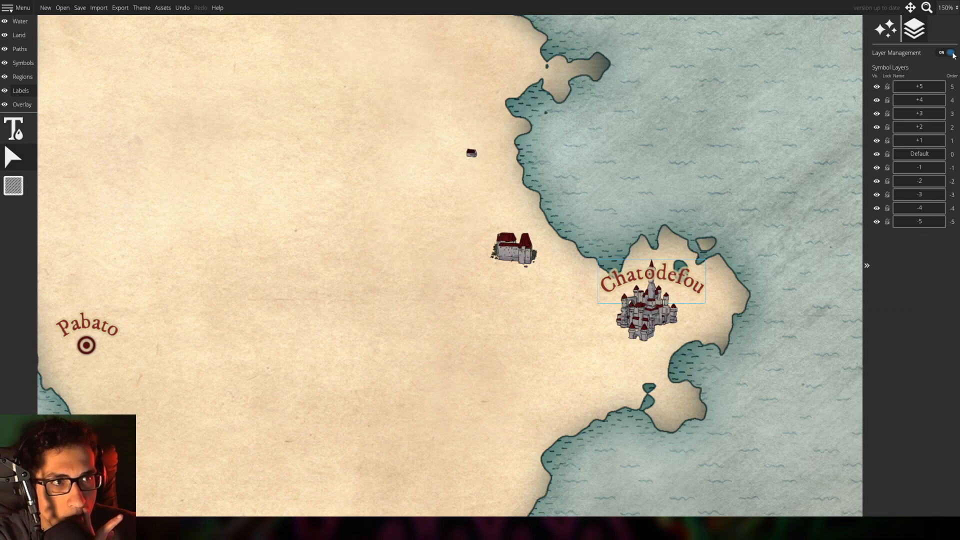
click(950, 53)
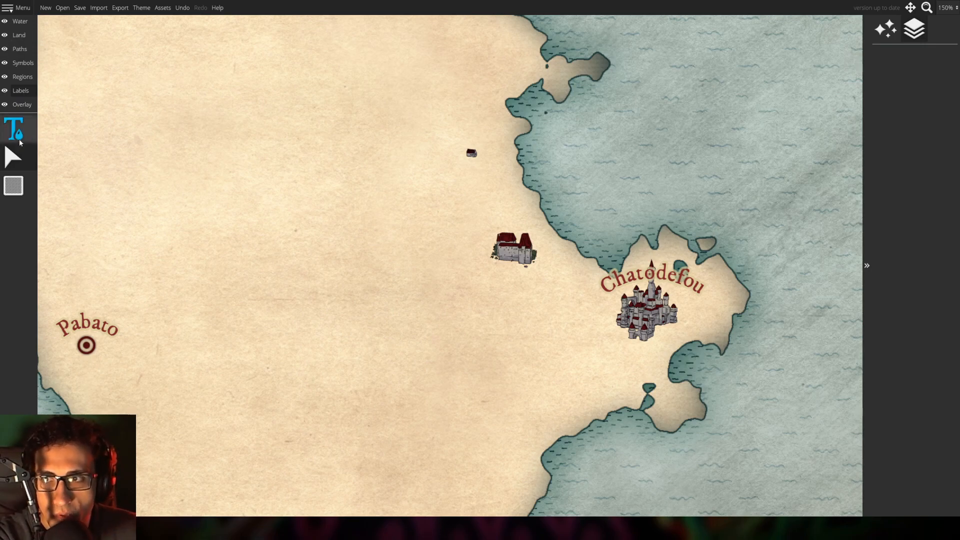
Fine-tune the Chatodefou label's position around the tallest tower of the large castle
click(7, 159)
drag(675, 250, 666, 272)
click(670, 278)
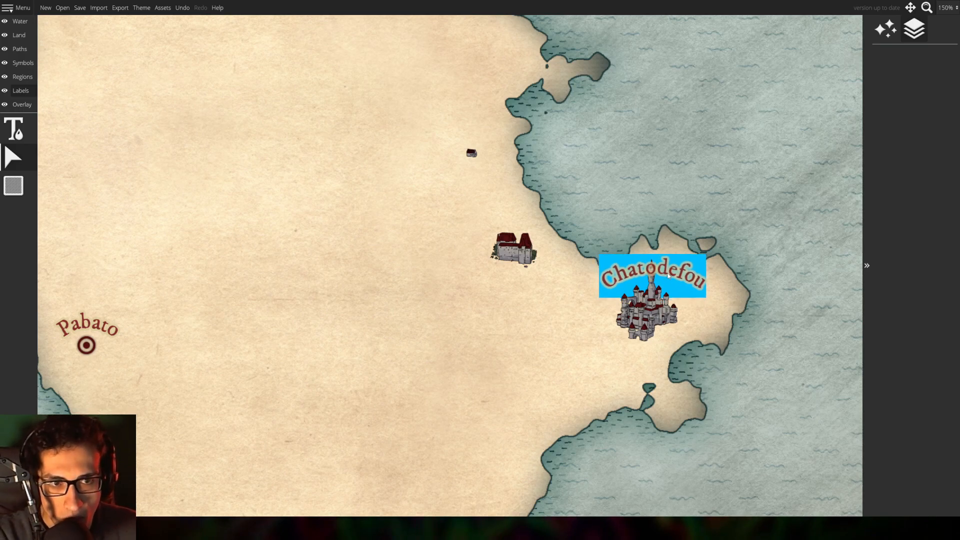
drag(668, 272, 664, 276)
click(761, 312)
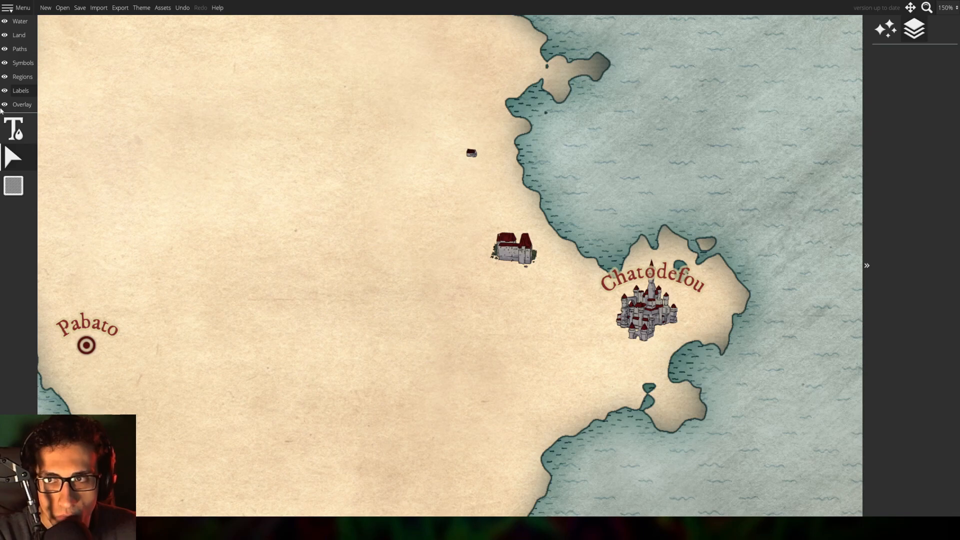
Add a curved "Baroro" label and center it directly above the smaller castle
click(14, 129)
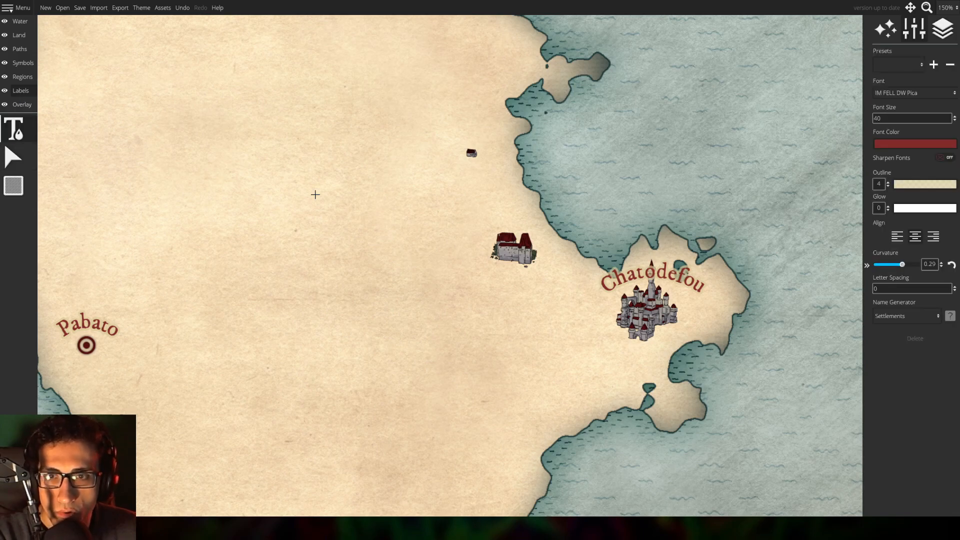
click(490, 218)
key(BackSpace)
text(Baroro)
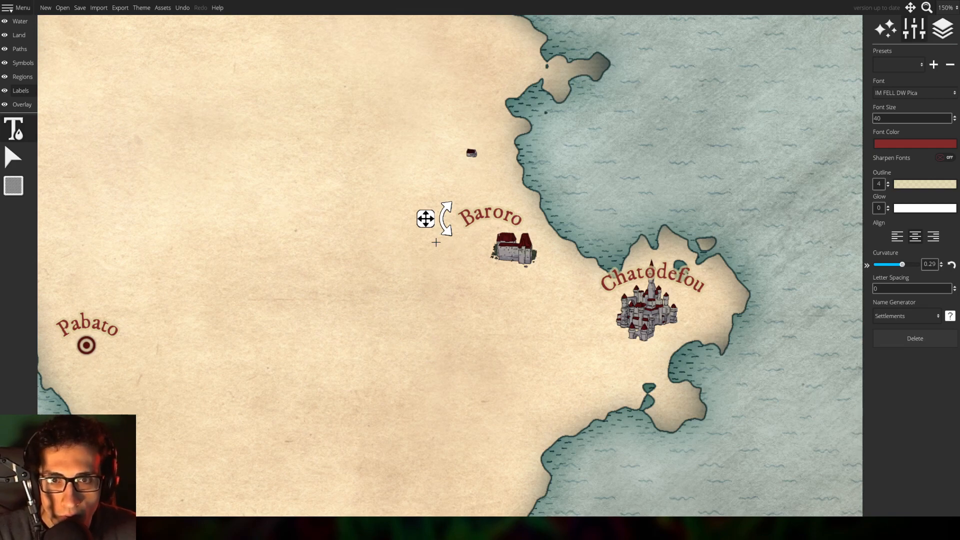
drag(433, 222, 458, 230)
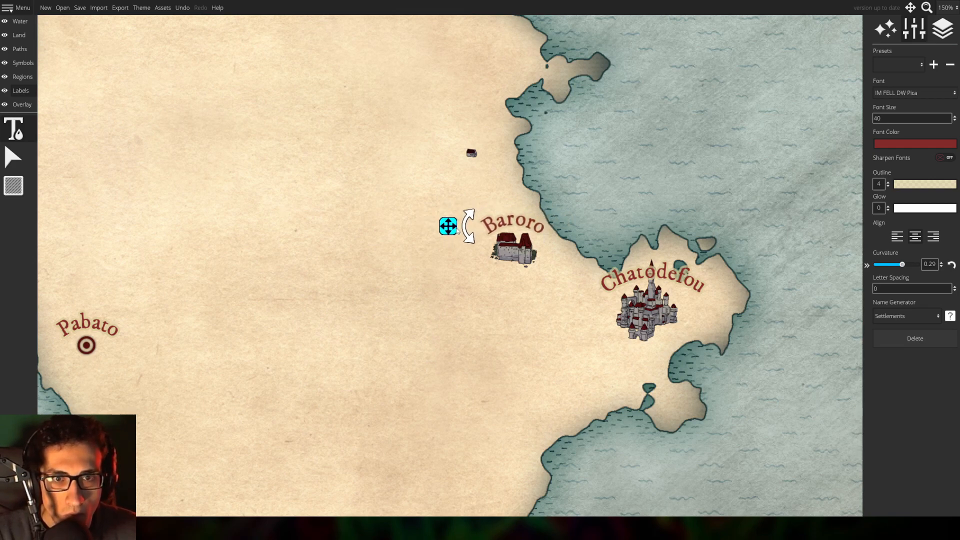
Add a curved "Pegucity" label and center it just above the small house
click(465, 138)
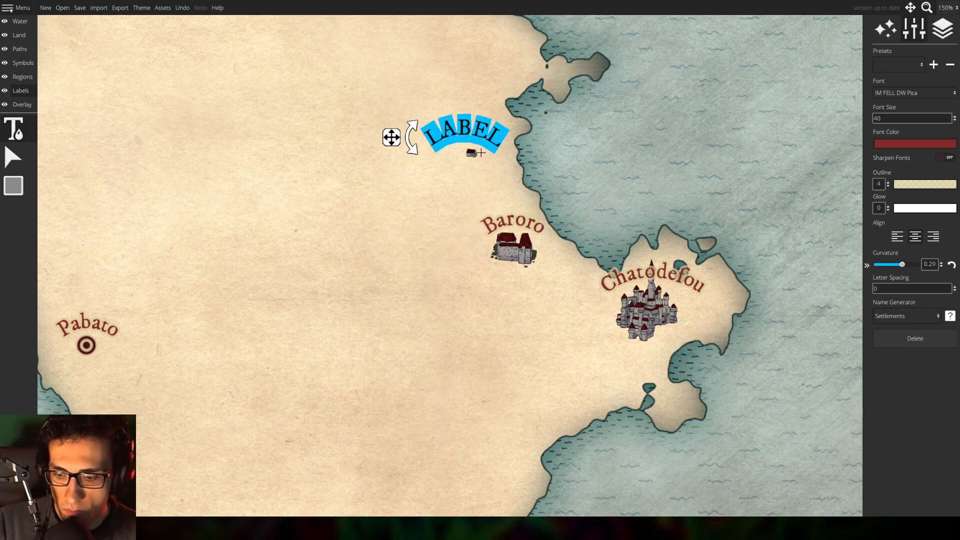
text(Peg)
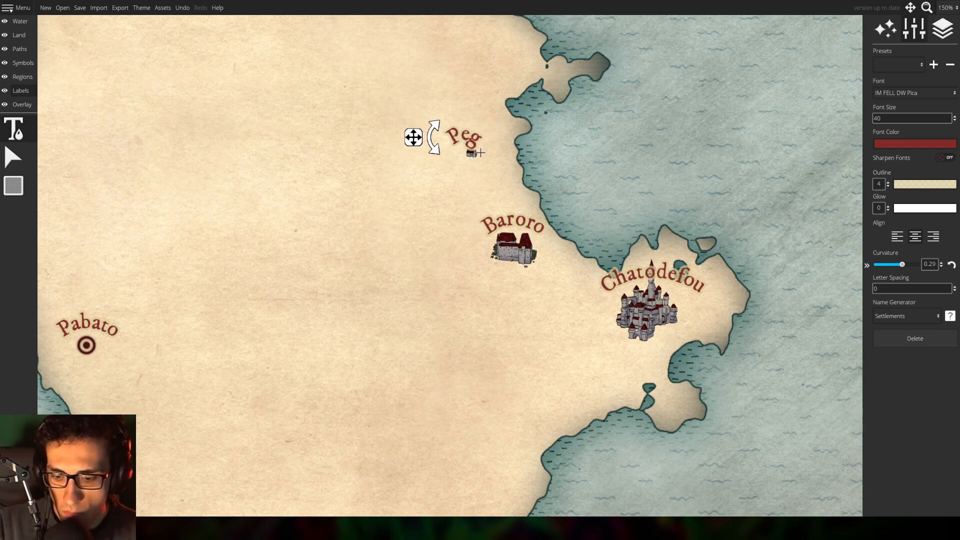
text(ucity)
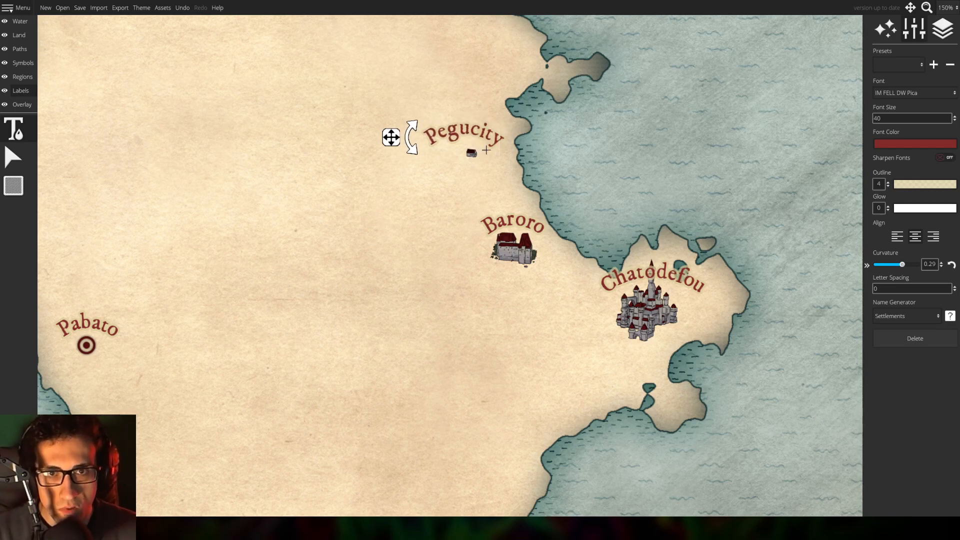
drag(394, 138, 400, 144)
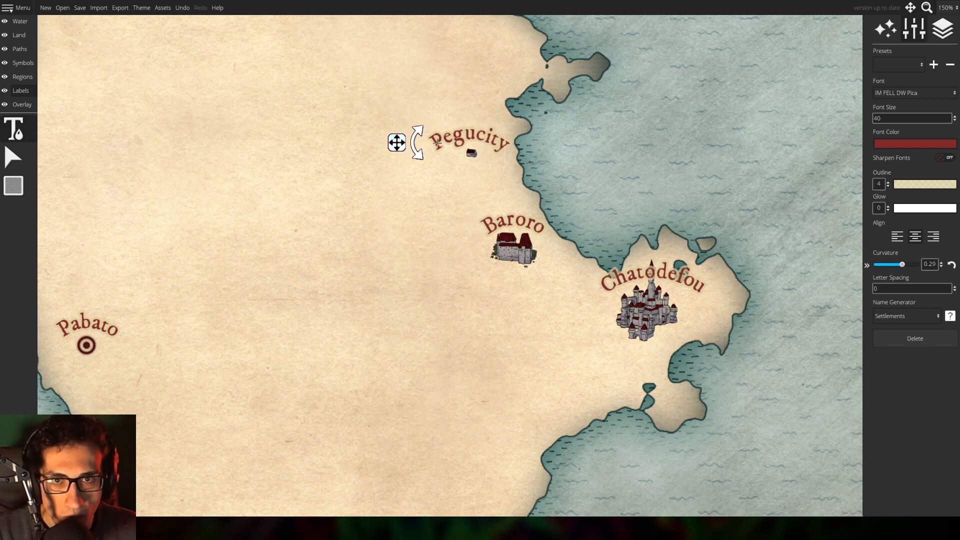
Reduce the Pegucity label's font size to 20
double_click(481, 138)
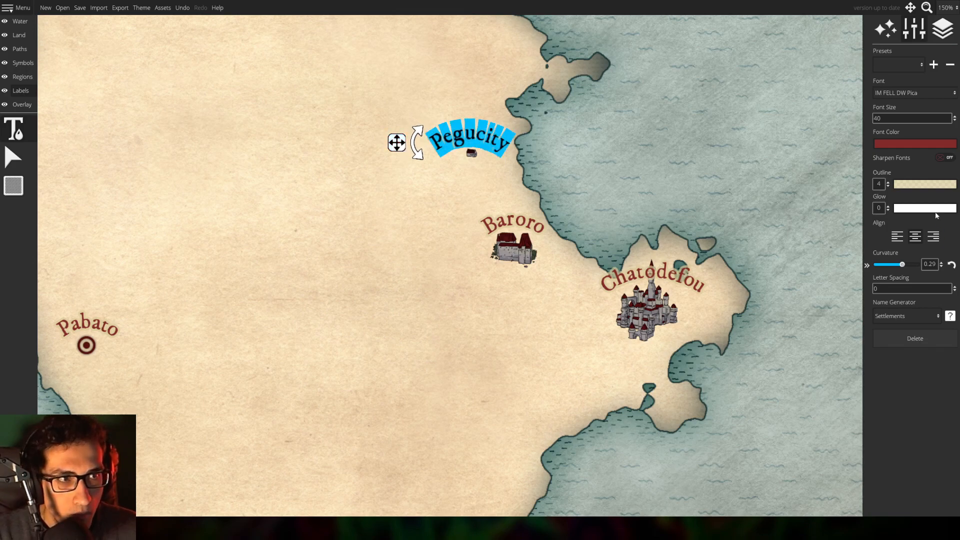
click(941, 118)
text(20)
key(Return)
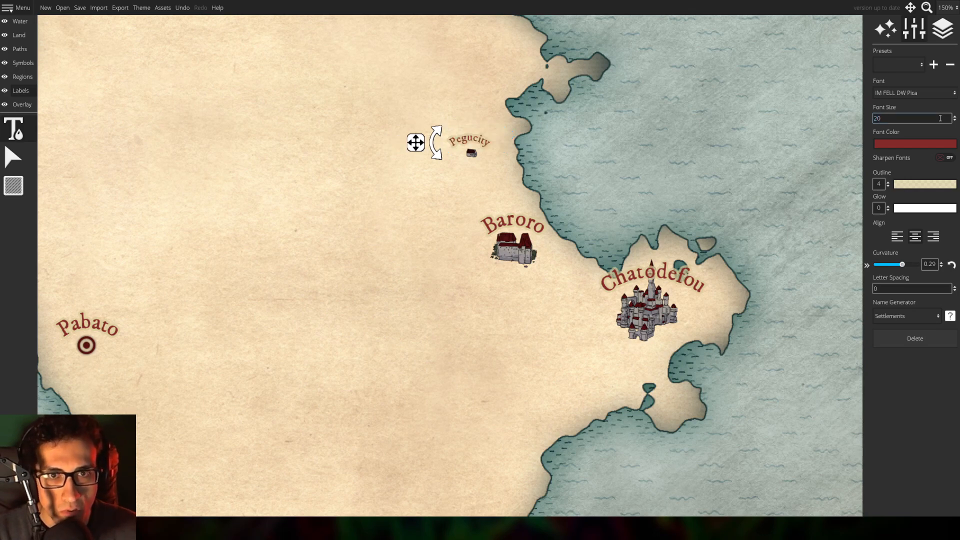
Set the Baroro label's font size to 30 and finish editing it
double_click(524, 220)
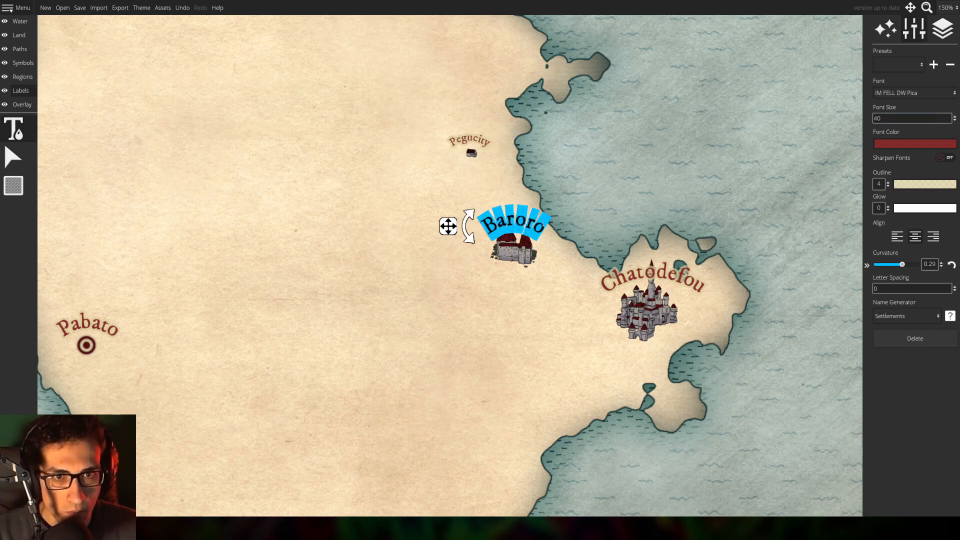
double_click(900, 119)
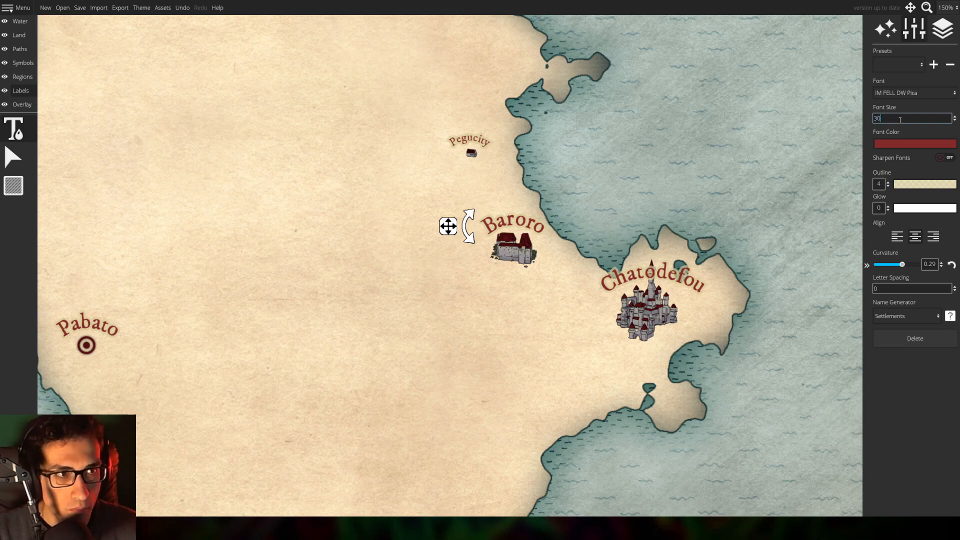
text(30)
key(Return)
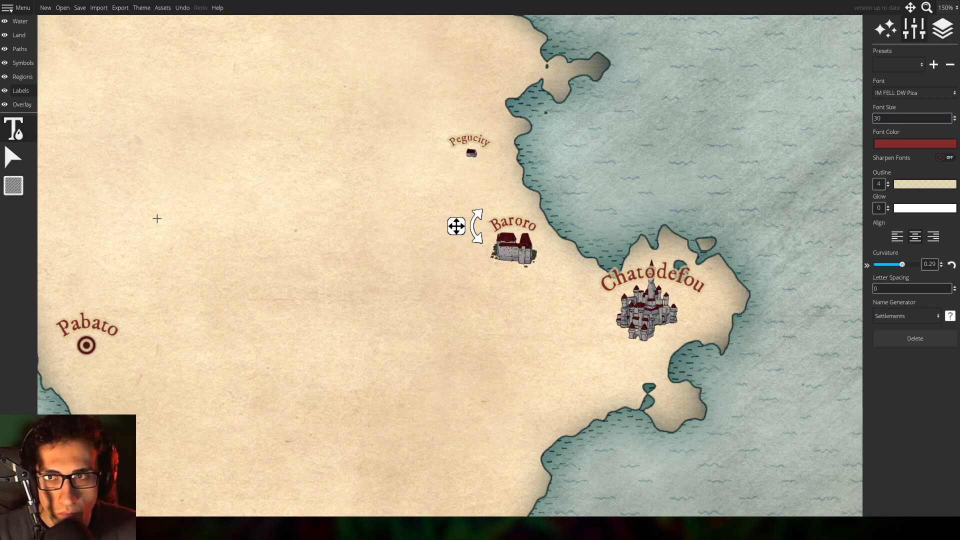
click(23, 154)
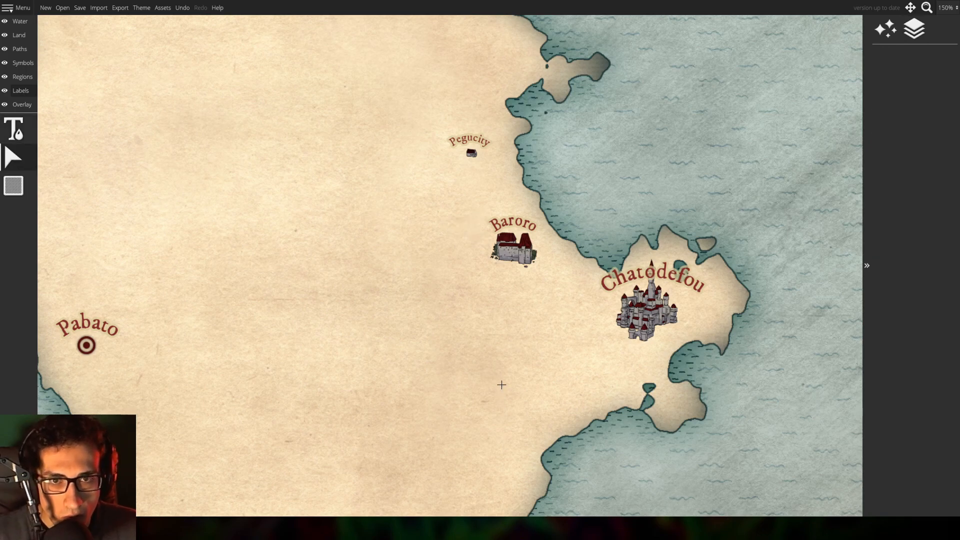
scroll(502, 385, down, 3)
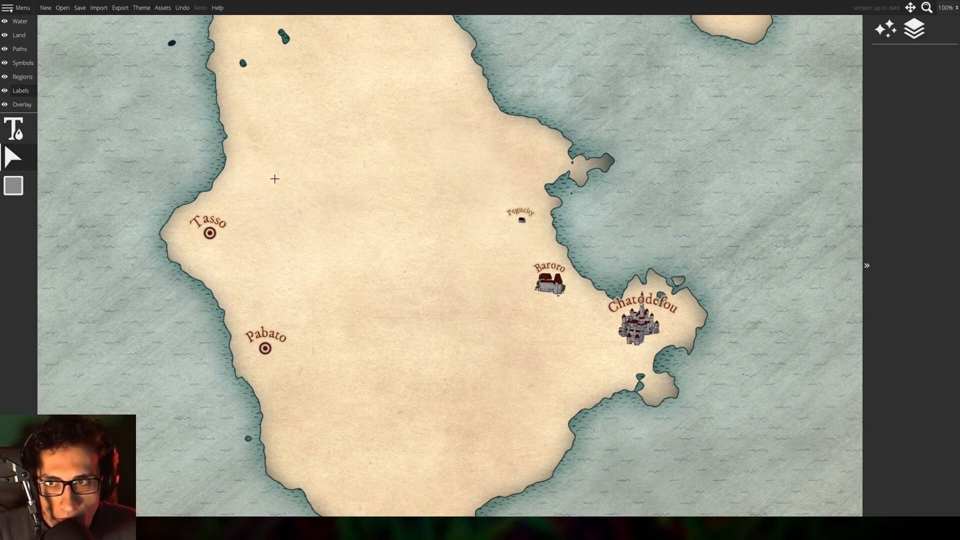
drag(332, 110, 129, 475)
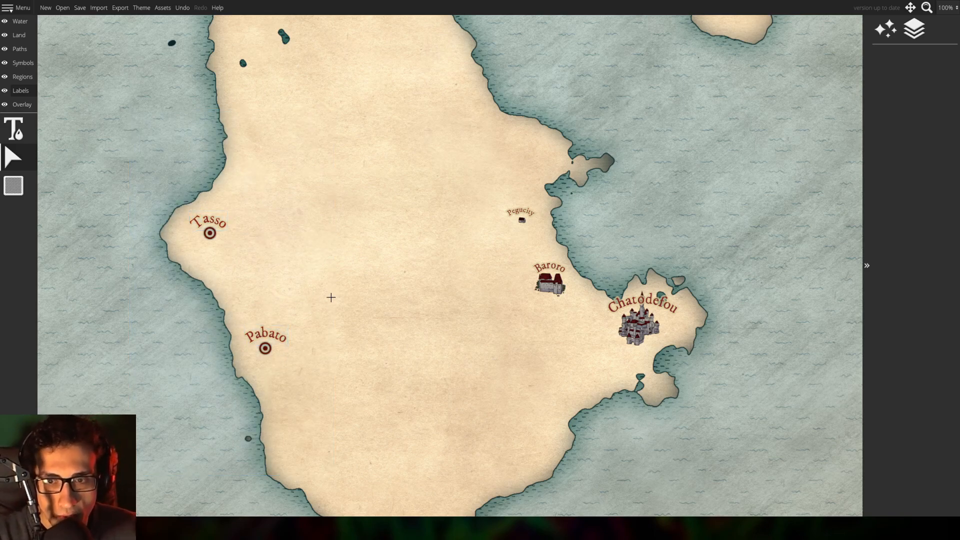
drag(320, 373, 222, 300)
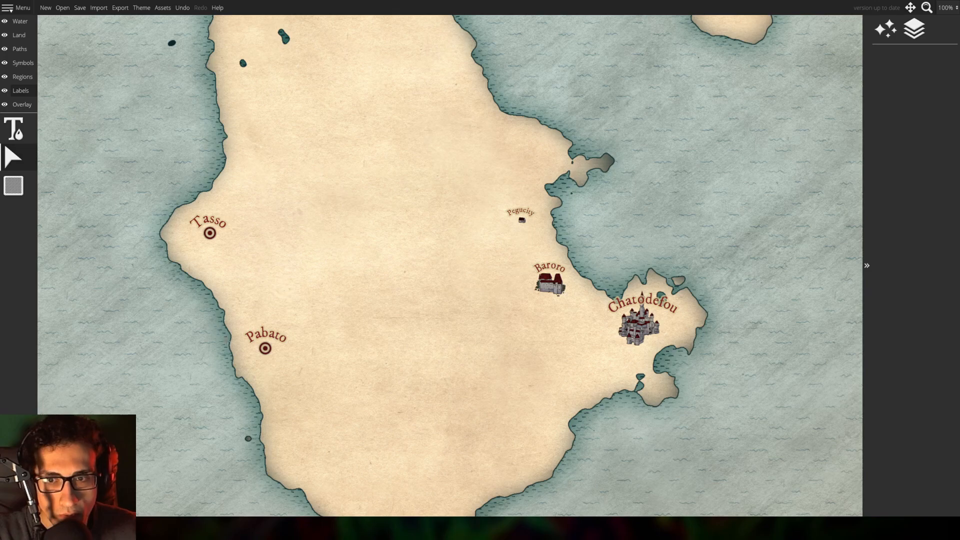
drag(334, 403, 171, 275)
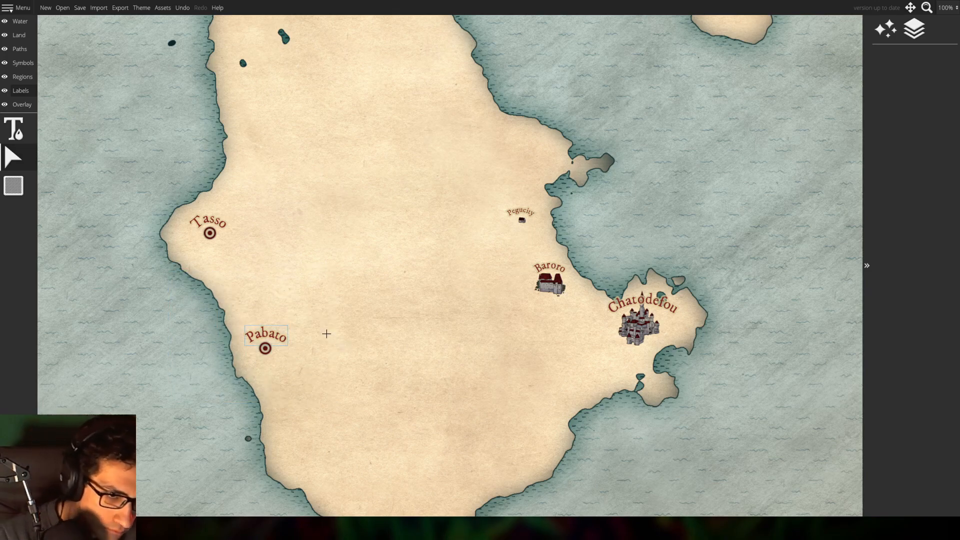
drag(769, 414, 457, 157)
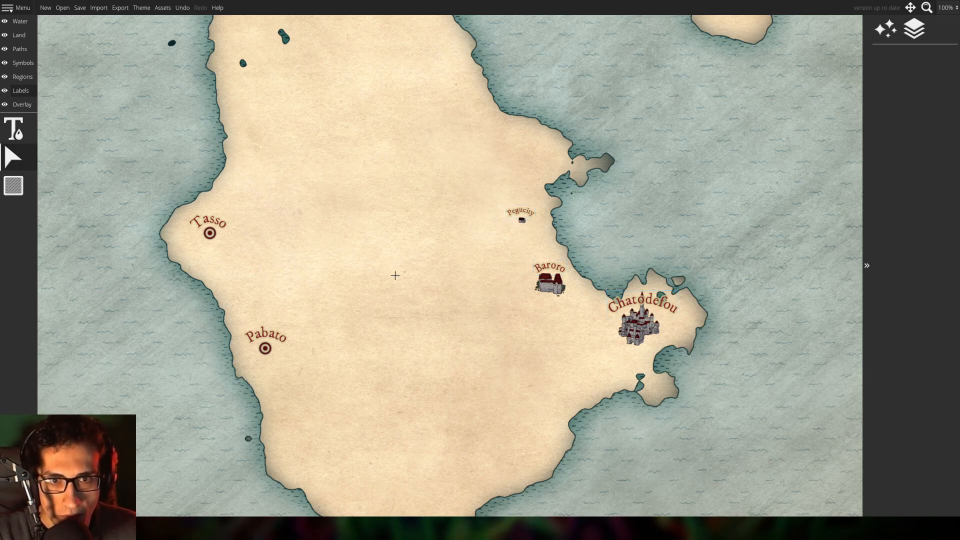
Place two different long blue-roofed buildings side by side inland, northwest of Pegucity, at symbol scale 10
drag(376, 198, 432, 352)
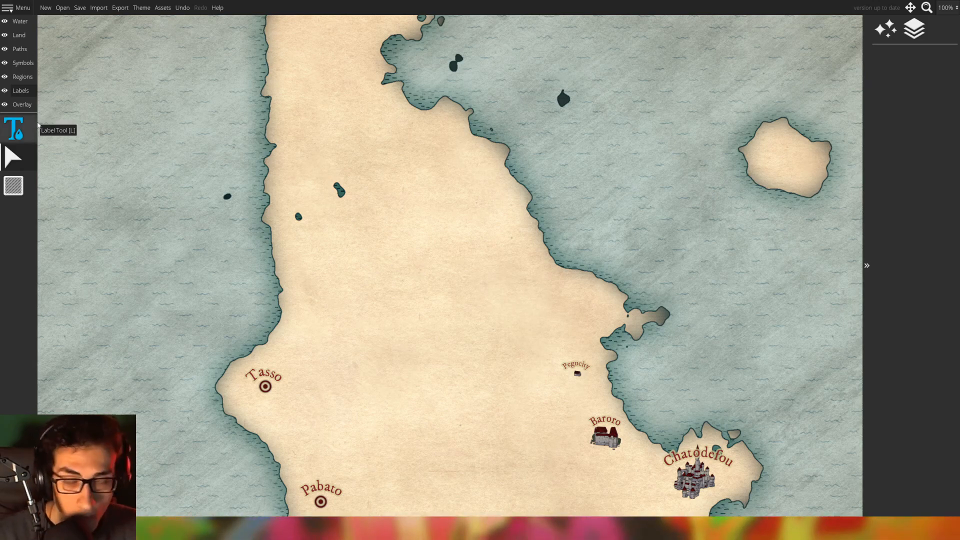
click(23, 63)
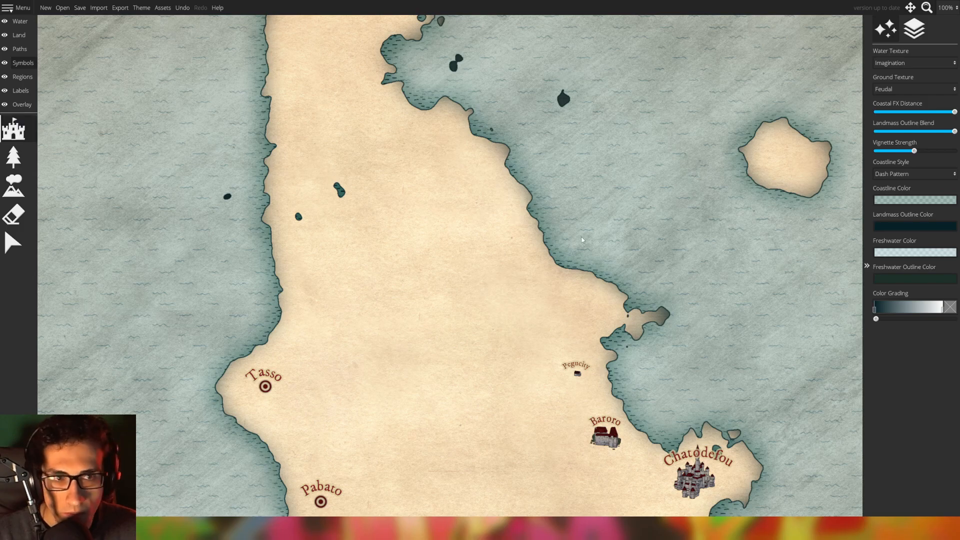
scroll(445, 268, up, 3)
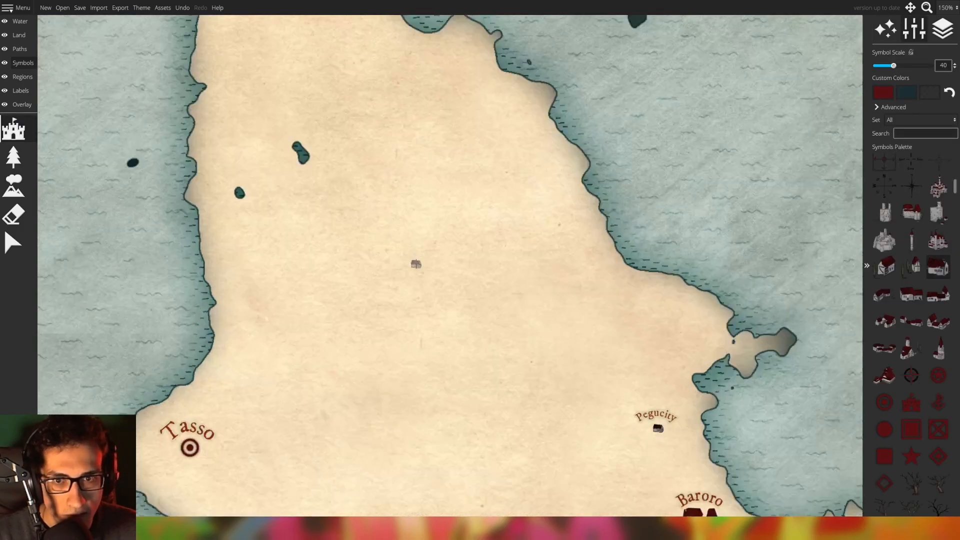
scroll(938, 240, down, 3)
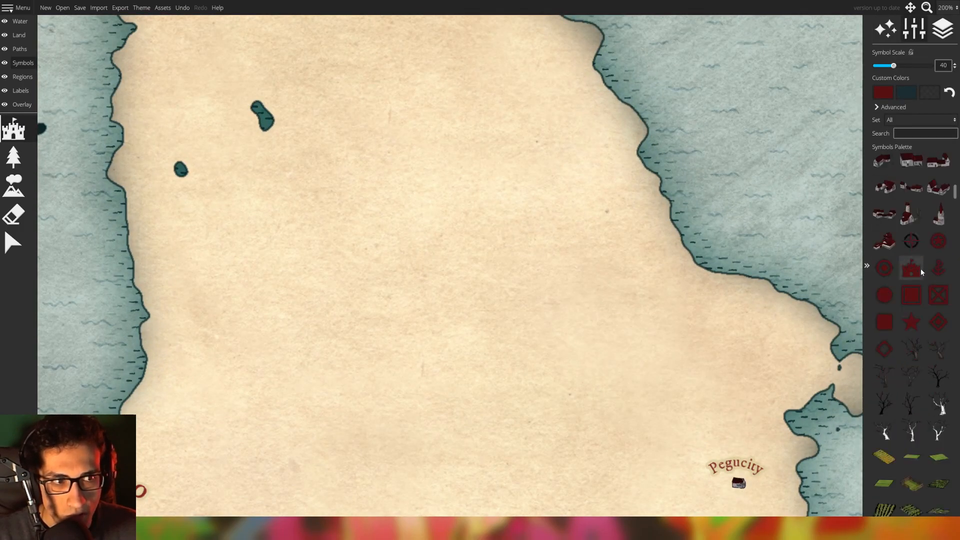
drag(956, 196, 955, 398)
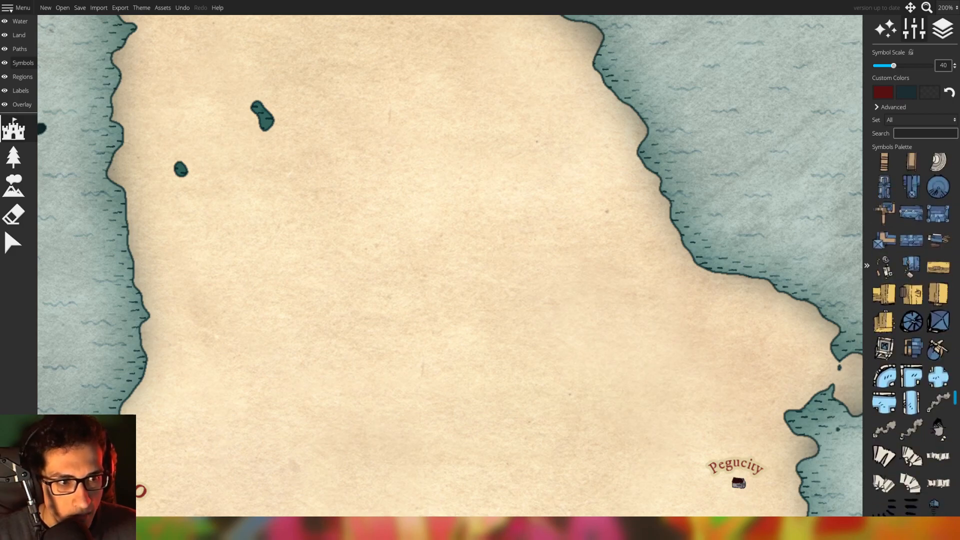
scroll(920, 325, up, 8)
scroll(912, 303, down, 7)
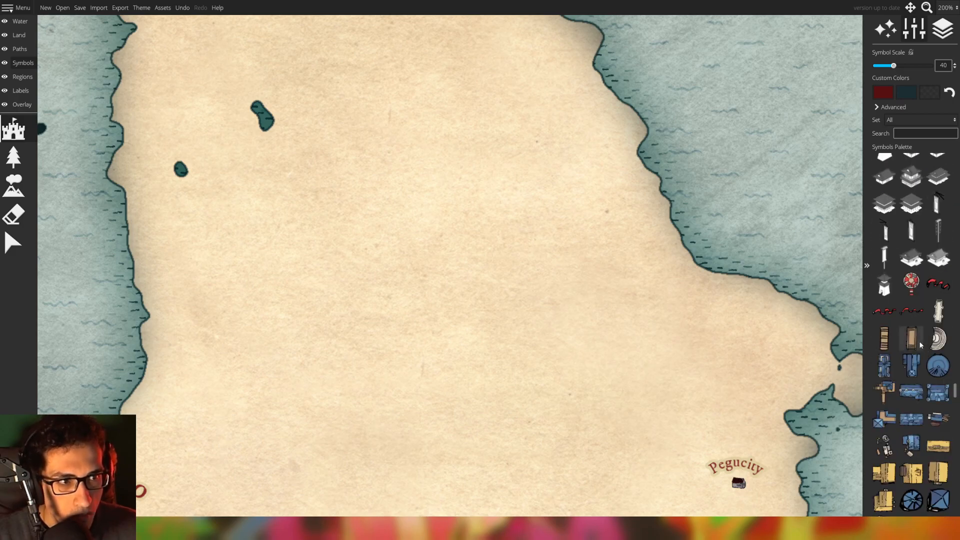
click(911, 258)
scroll(395, 250, up, 2)
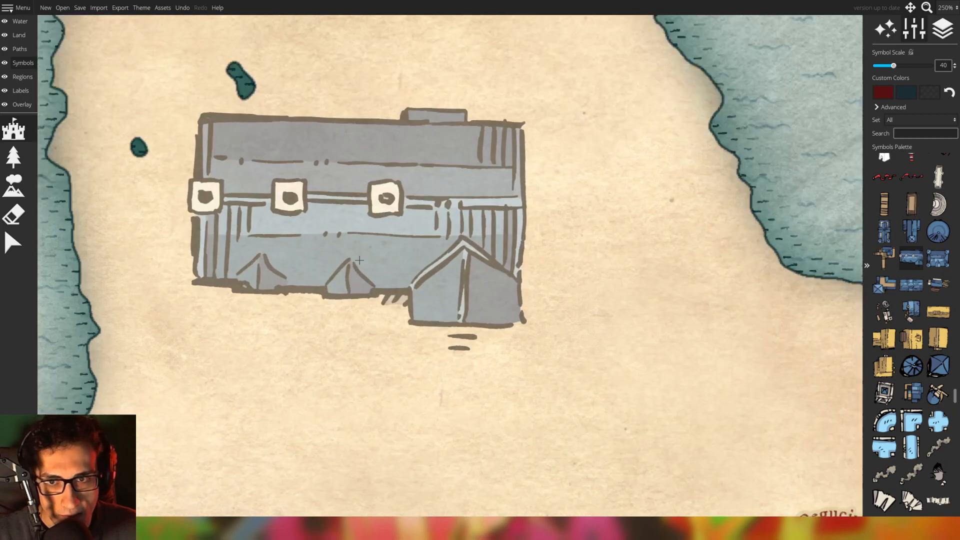
scroll(406, 270, down, 6)
click(428, 253)
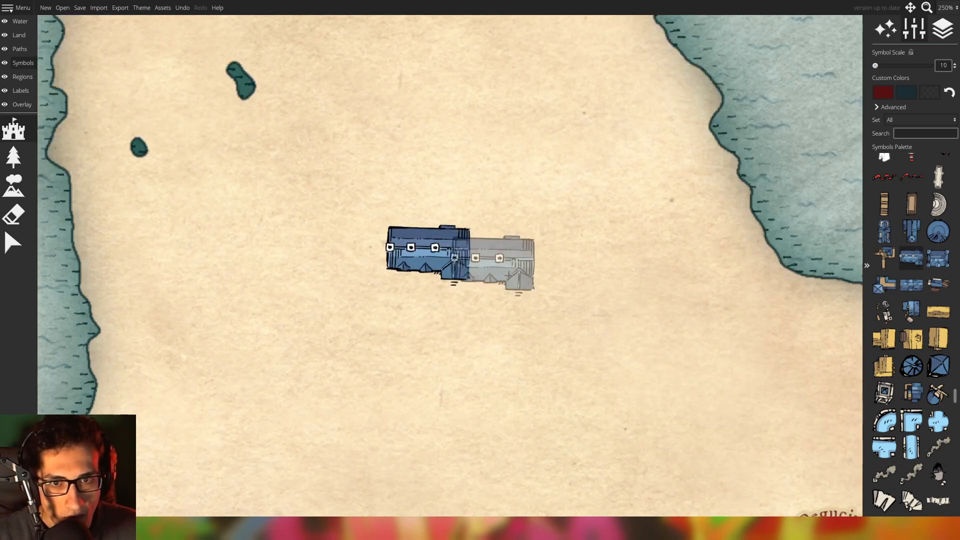
click(884, 284)
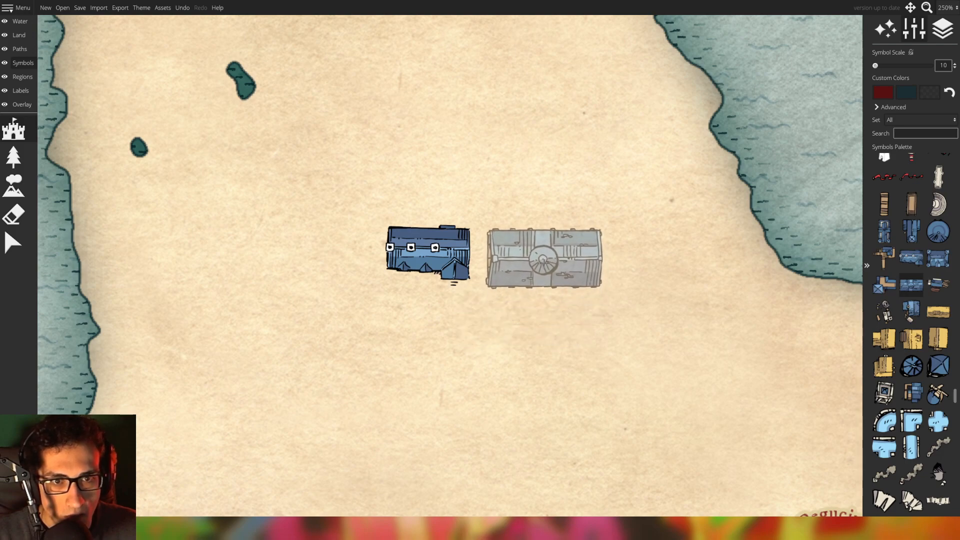
click(544, 258)
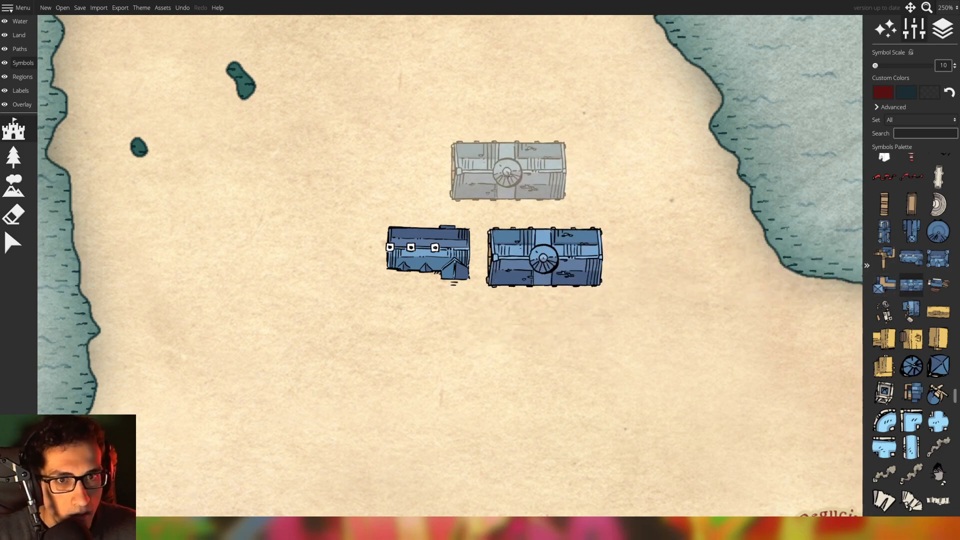
Place a blue-roofed building with a wooden side section on the west coastline north of Tasso at symbol scale 15
click(911, 393)
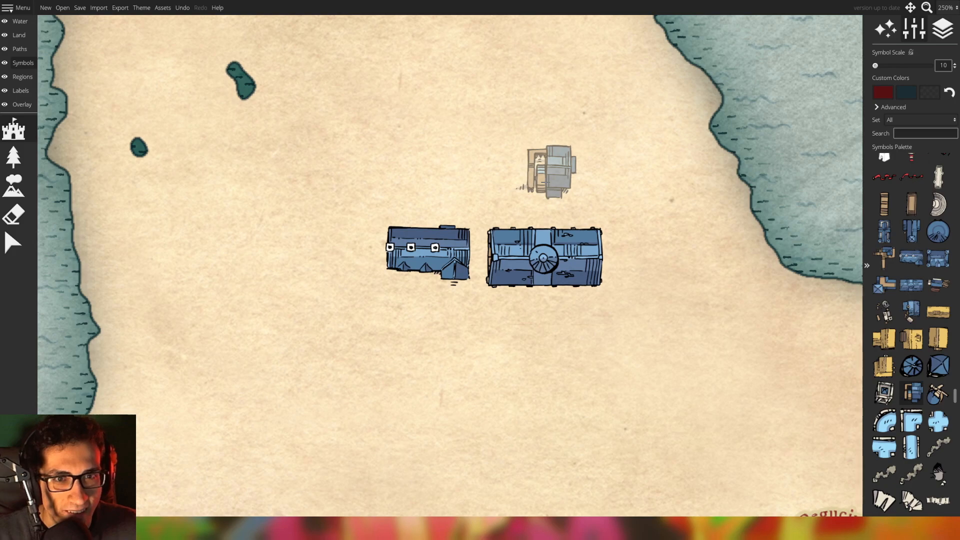
scroll(539, 181, up, 3)
scroll(539, 182, down, 2)
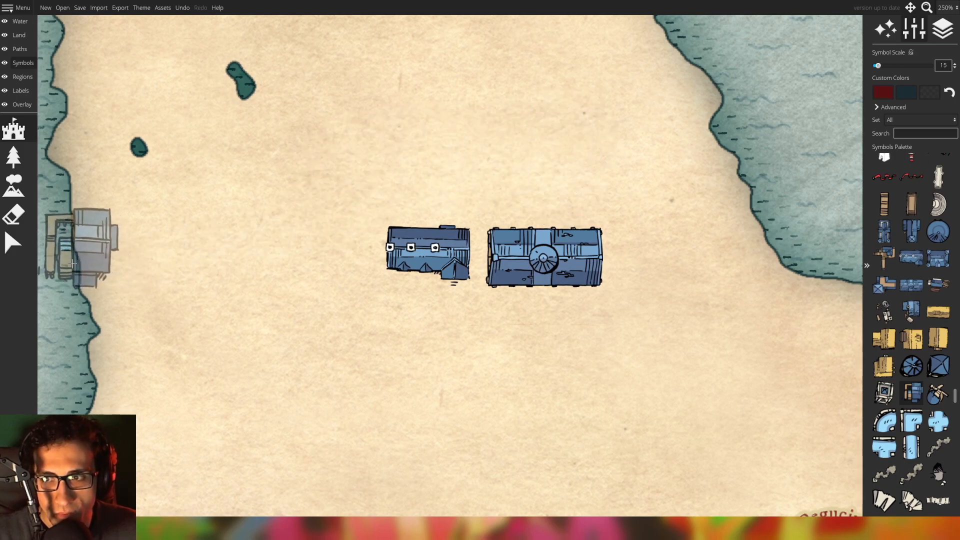
click(80, 251)
Place four yellow-roofed winged houses in two rows of two between the coastal building and the long blue buildings, mirroring some of them
click(885, 340)
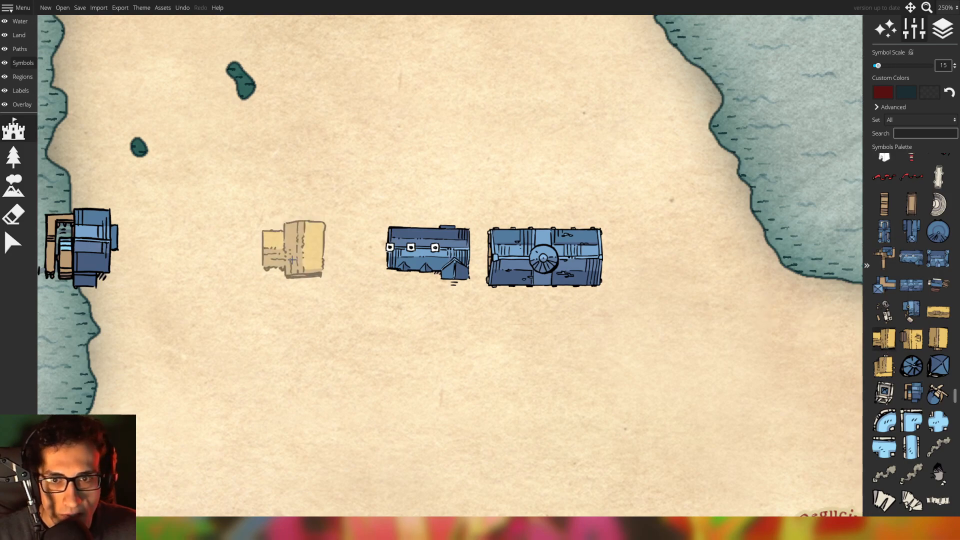
click(196, 279)
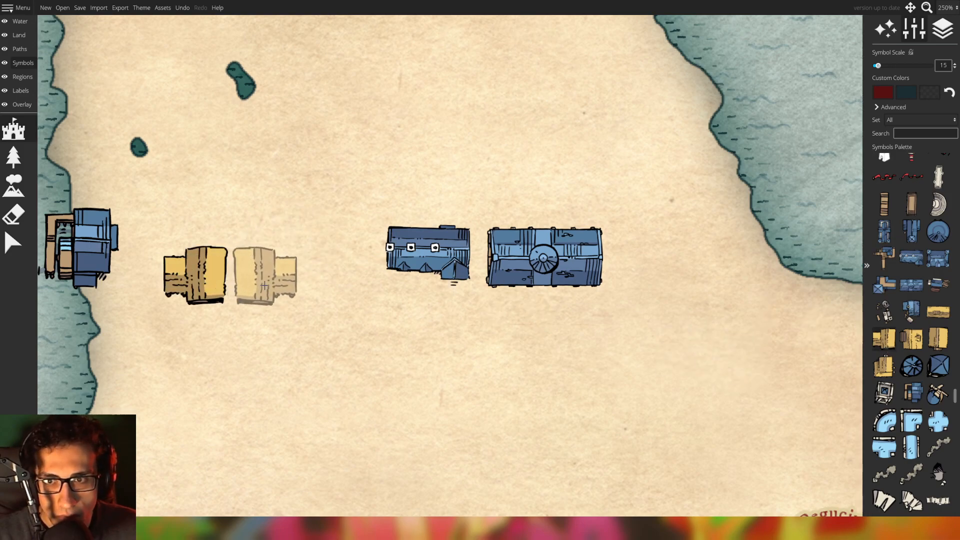
click(217, 220)
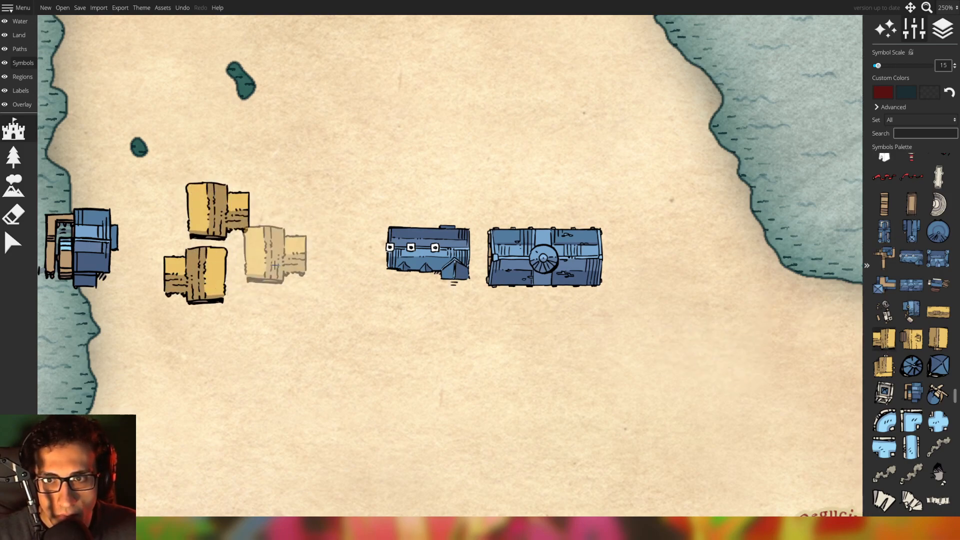
click(283, 287)
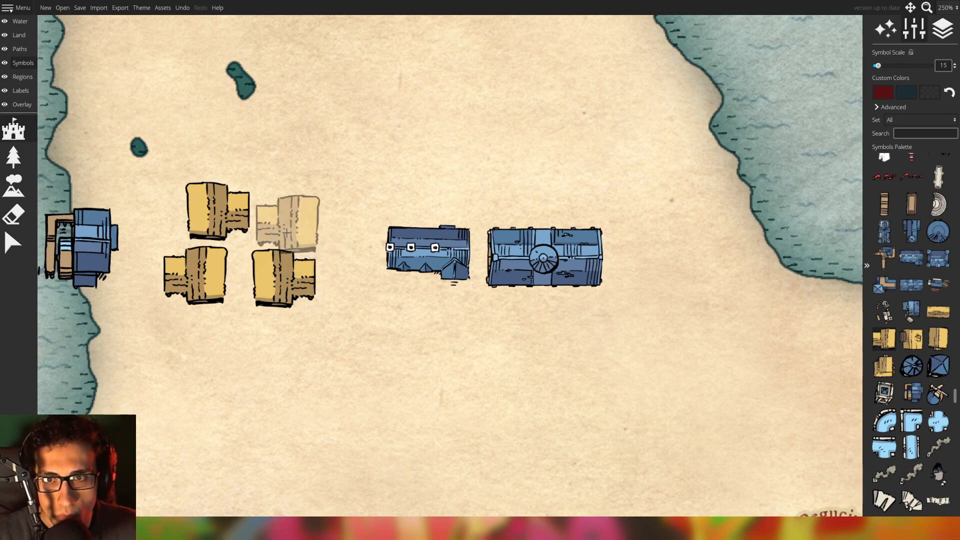
click(281, 221)
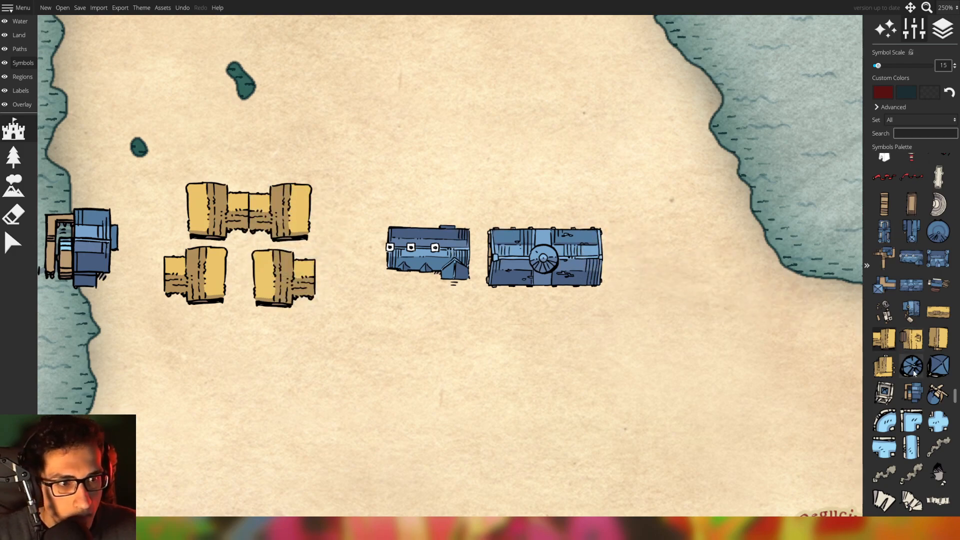
Add two different yellow-roofed houses side by side just north of the four winged houses
click(917, 343)
click(283, 140)
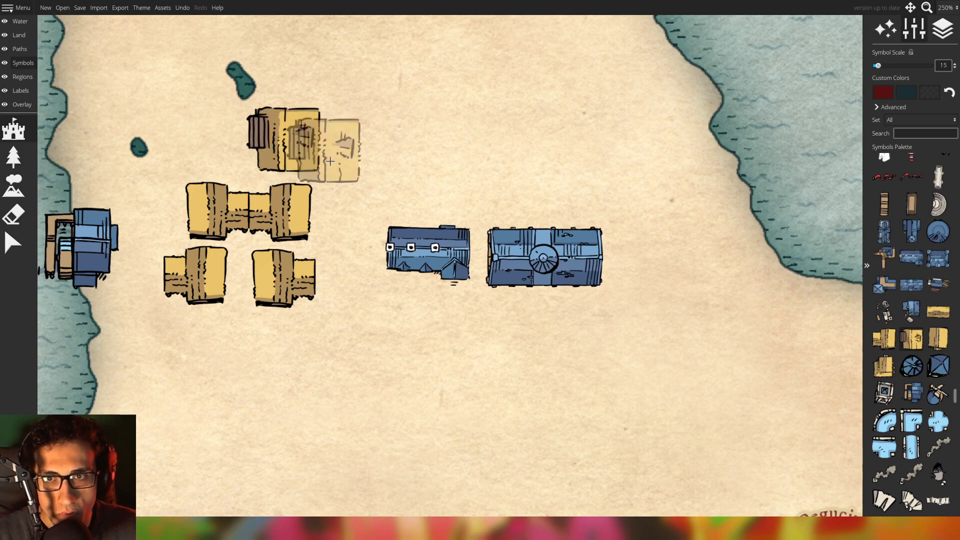
click(938, 340)
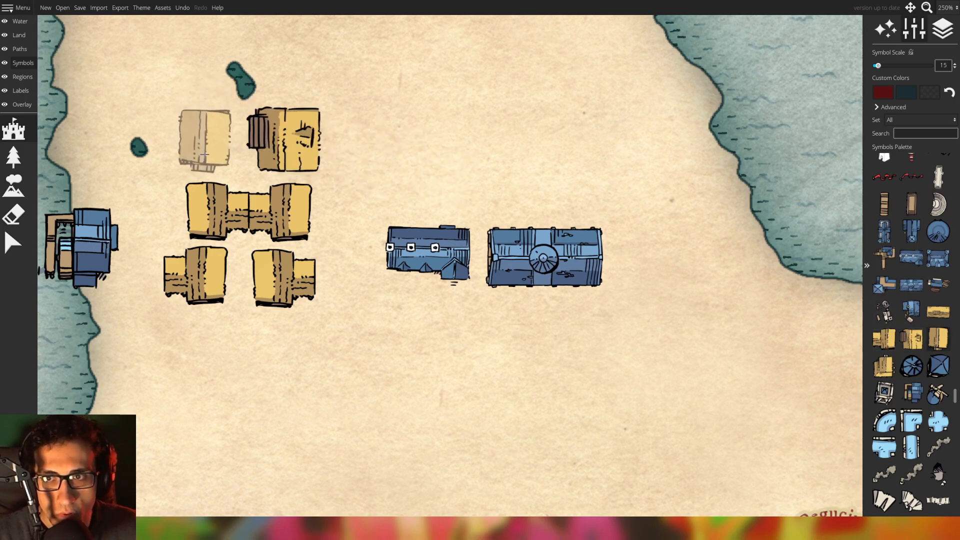
click(205, 141)
Place a round blue-roofed tower east of the northern yellow houses at symbol scale 35
click(914, 366)
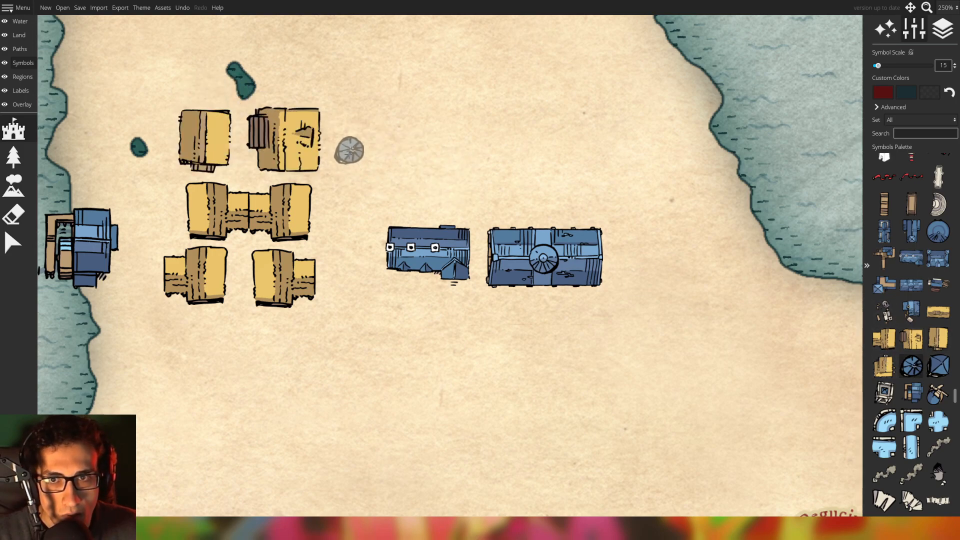
scroll(373, 159, up, 4)
click(380, 153)
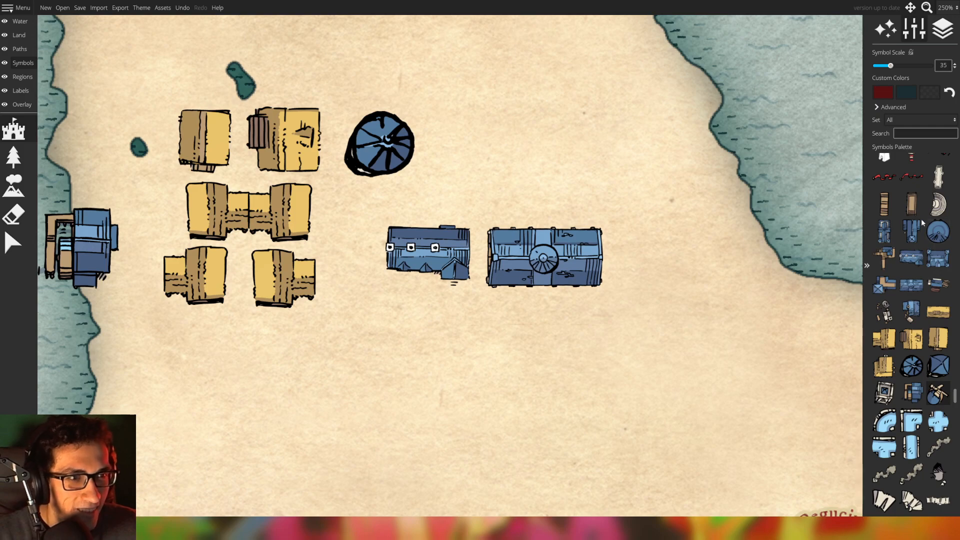
Place a red market-stall street symbol below each long blue building at symbol scale 15, the two mirroring each other
scroll(922, 224, down, 10)
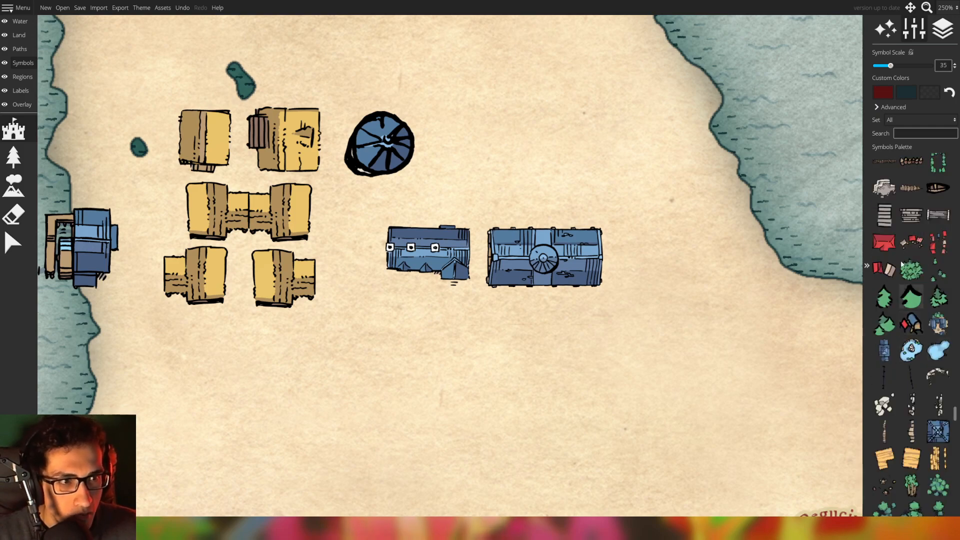
click(940, 250)
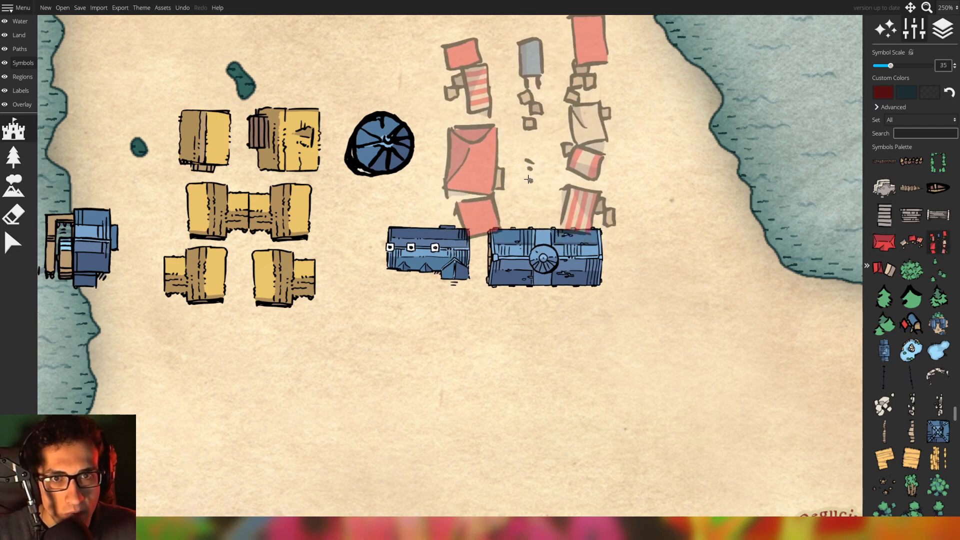
scroll(526, 180, down, 4)
key(m)
click(421, 344)
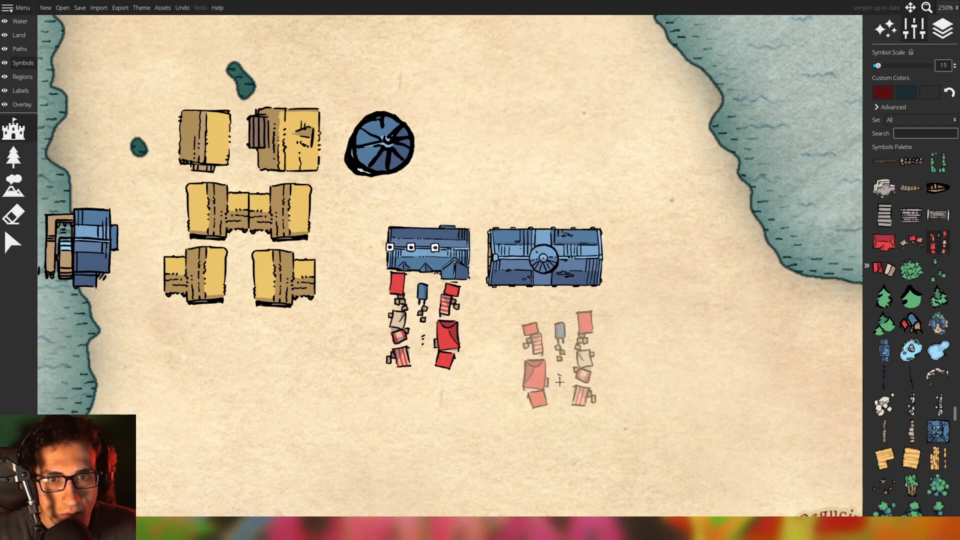
key(m)
click(538, 355)
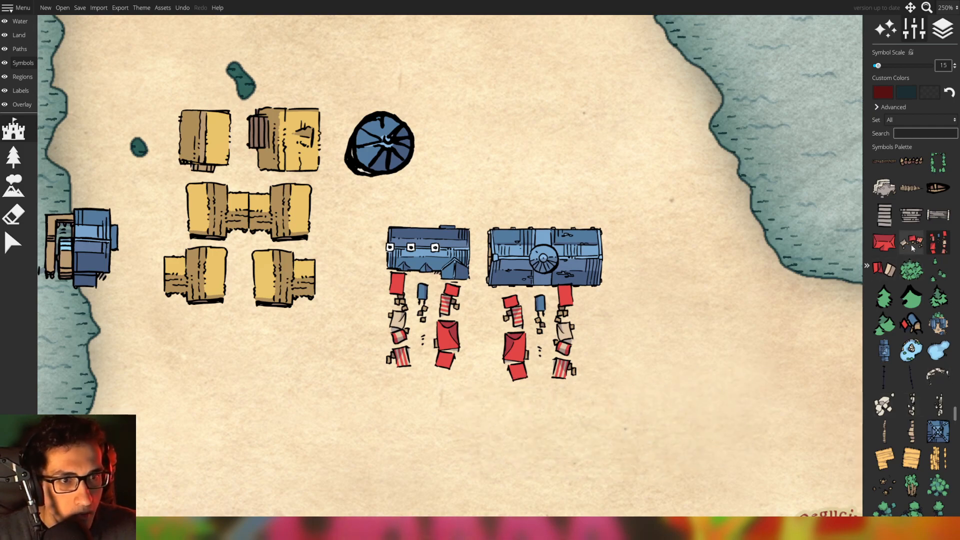
Place three small market-stall clusters in a row along the southern ends of the stall streets, mirroring the western one
click(475, 389)
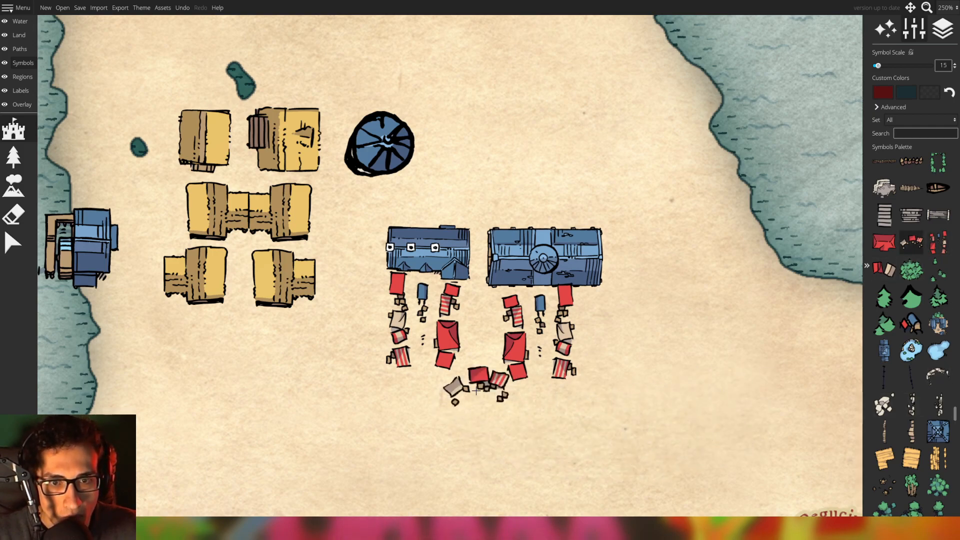
key(m)
click(359, 381)
key(m)
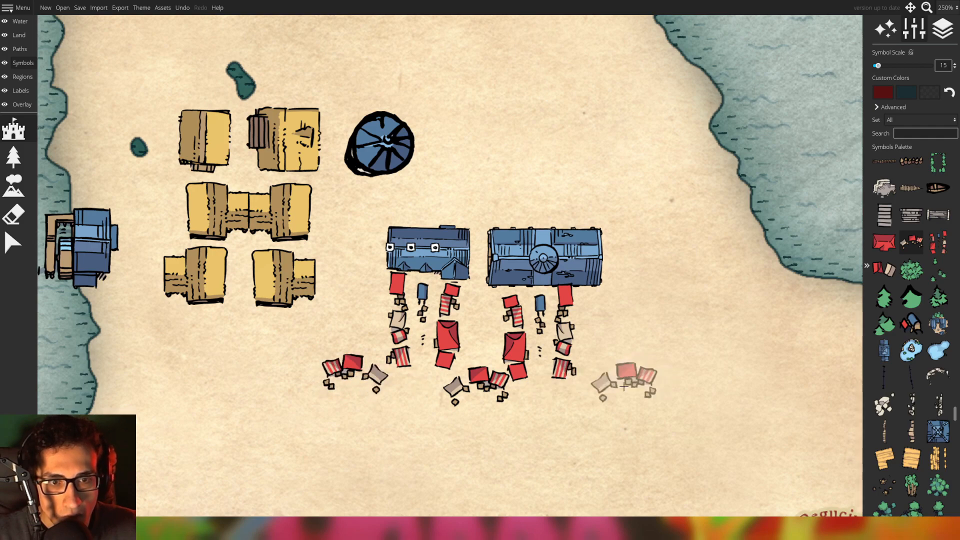
click(605, 385)
drag(595, 452, 669, 369)
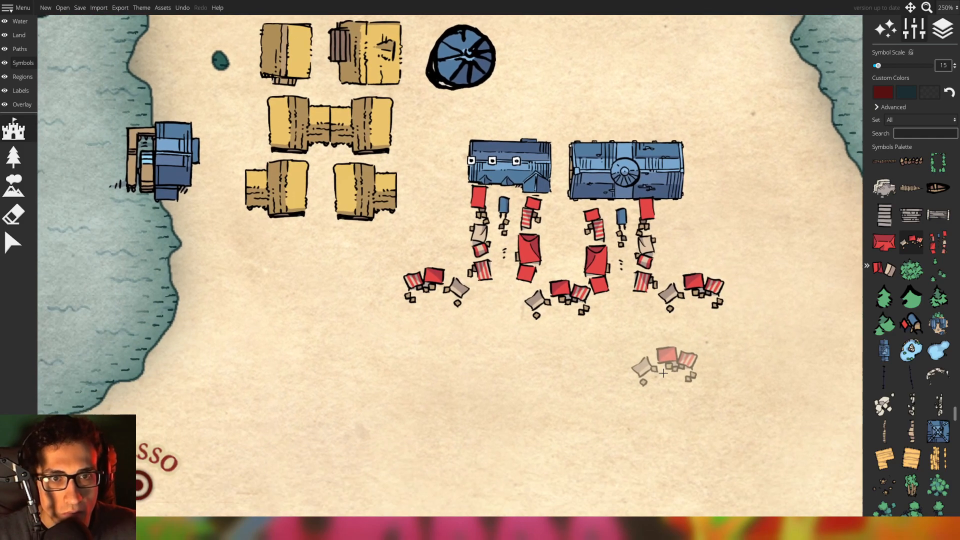
scroll(620, 367, down, 2)
drag(628, 429, 508, 336)
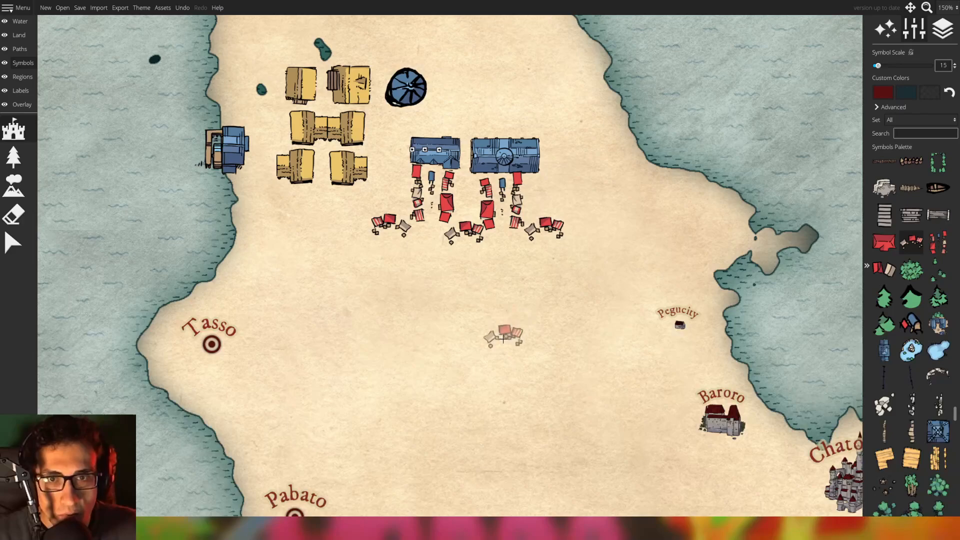
scroll(504, 340, down, 1)
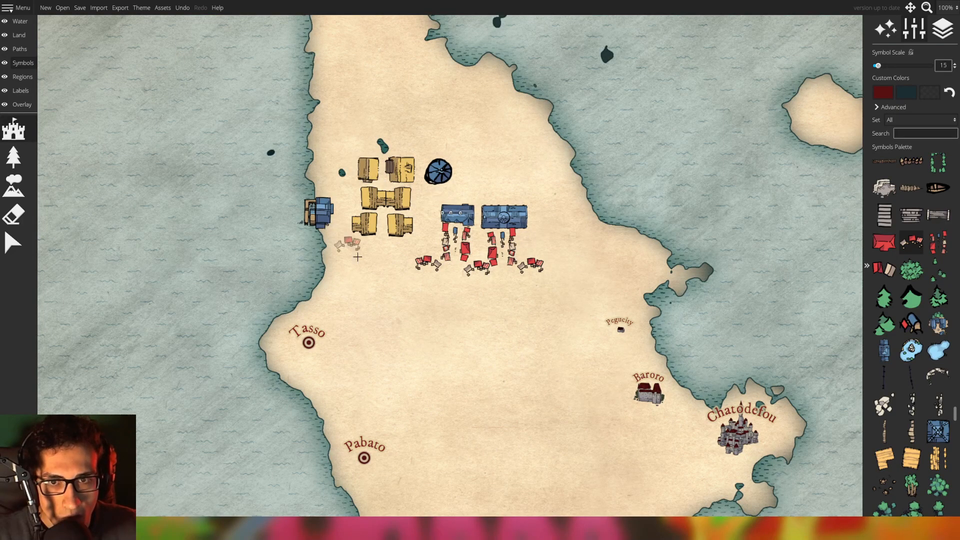
Lower the land into a rough-edged water channel just south of the town, from the west coast to the east coast, increasing the roughness to 2
drag(472, 361, 562, 208)
drag(620, 291, 383, 296)
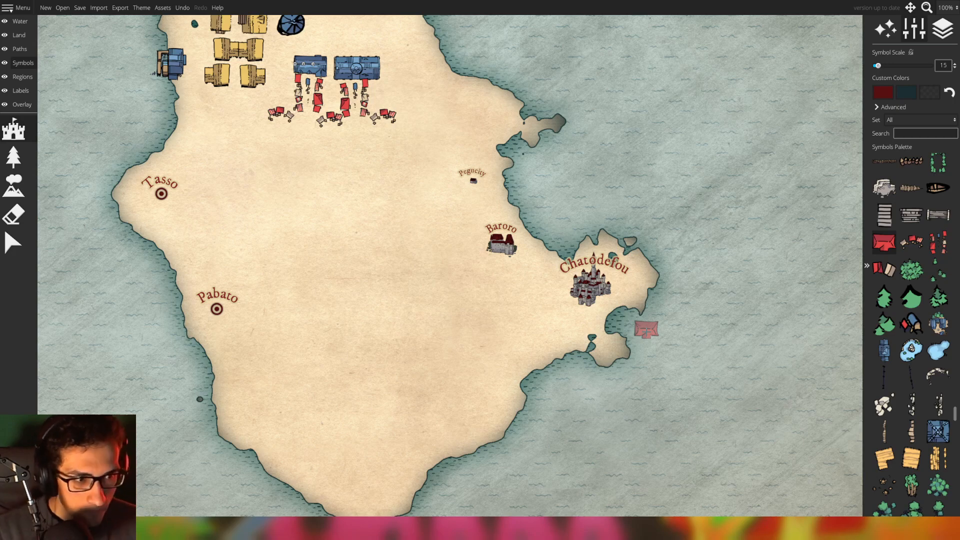
drag(379, 131, 505, 218)
scroll(540, 251, up, 5)
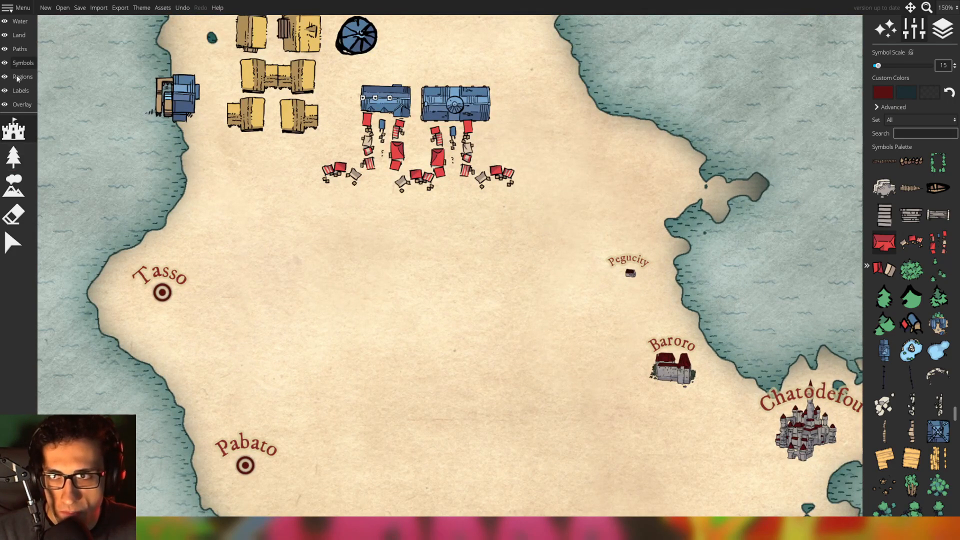
click(22, 35)
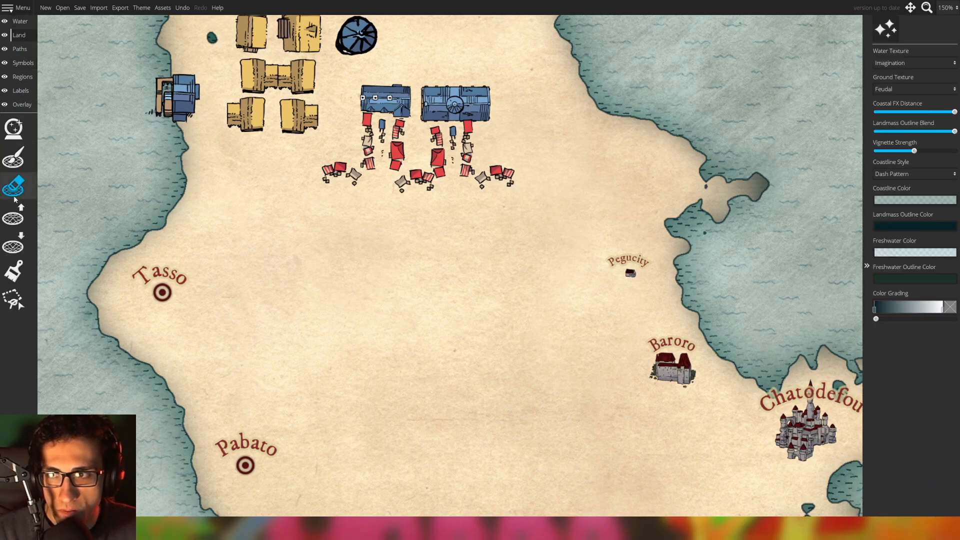
click(14, 244)
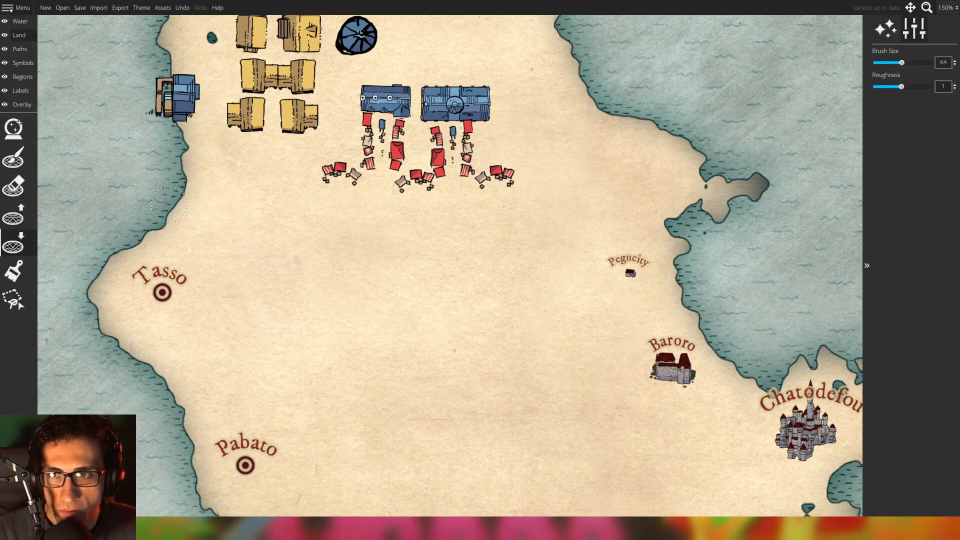
mouse_move(169, 204)
mouse_down()
mouse_move(369, 239)
mouse_move(260, 220)
mouse_move(365, 234)
mouse_move(470, 232)
mouse_move(380, 236)
mouse_move(448, 234)
mouse_up()
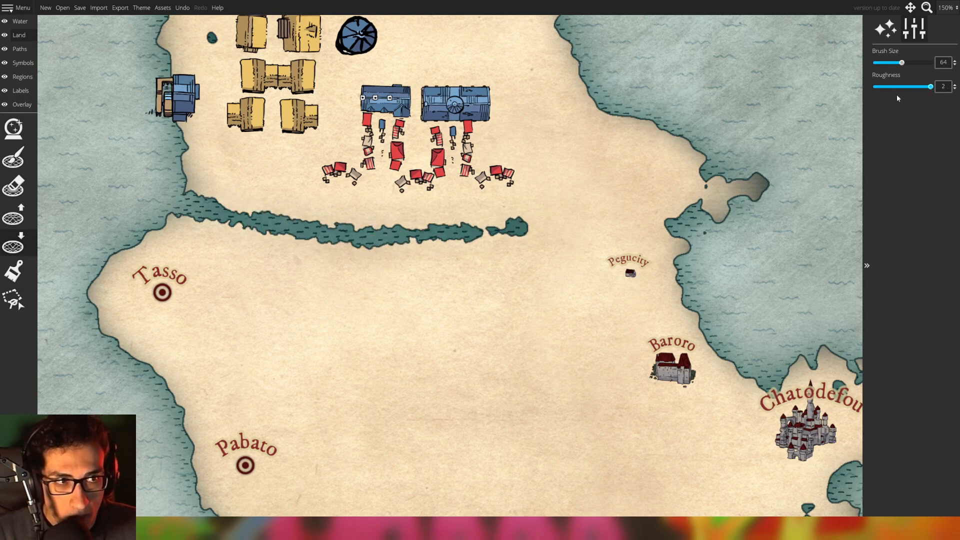
mouse_move(523, 215)
mouse_down()
mouse_move(469, 229)
mouse_move(520, 221)
mouse_move(687, 157)
mouse_move(512, 216)
mouse_move(532, 211)
mouse_move(526, 217)
mouse_move(406, 238)
mouse_up()
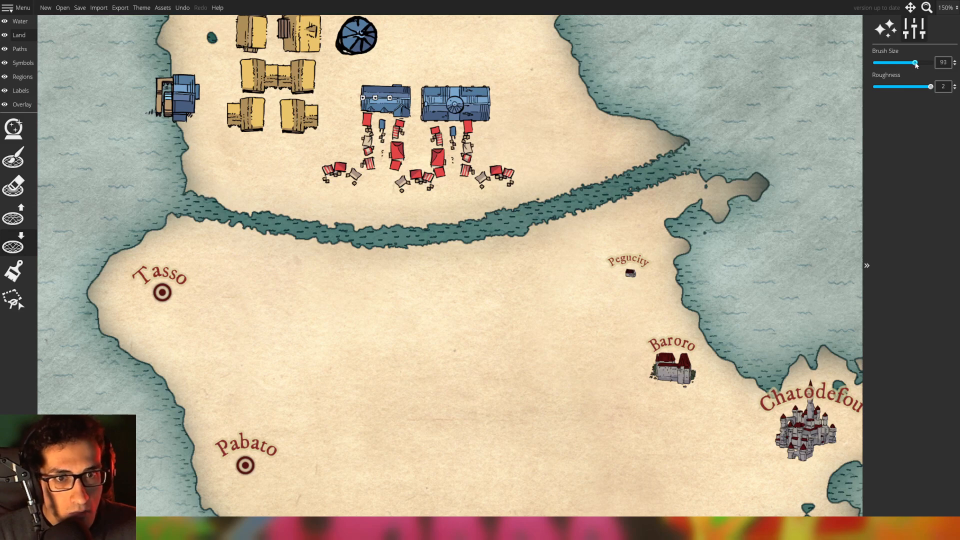
Carve a second water channel with brush size 93 from the middle of the first one down to the continent's southern tip
scroll(428, 240, down, 5)
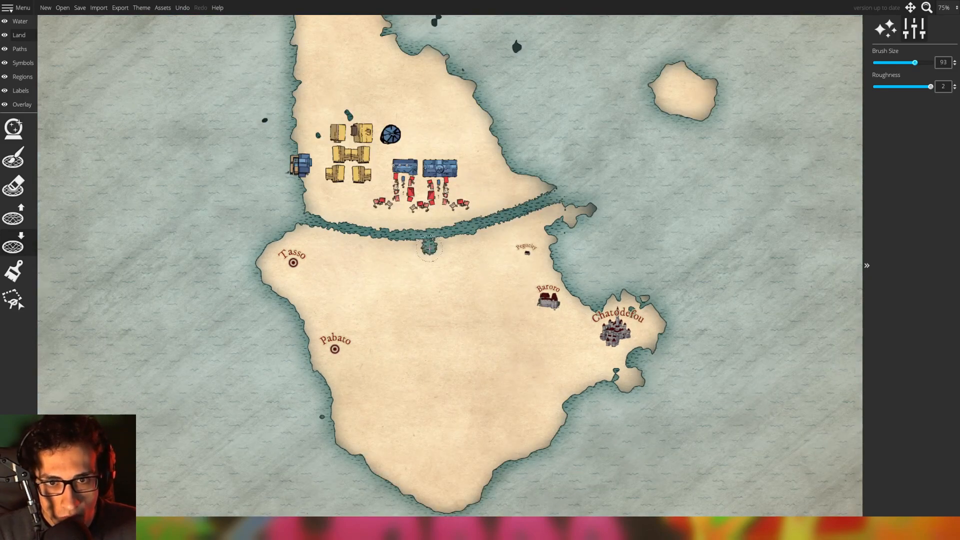
drag(429, 247, 460, 513)
drag(599, 247, 623, 312)
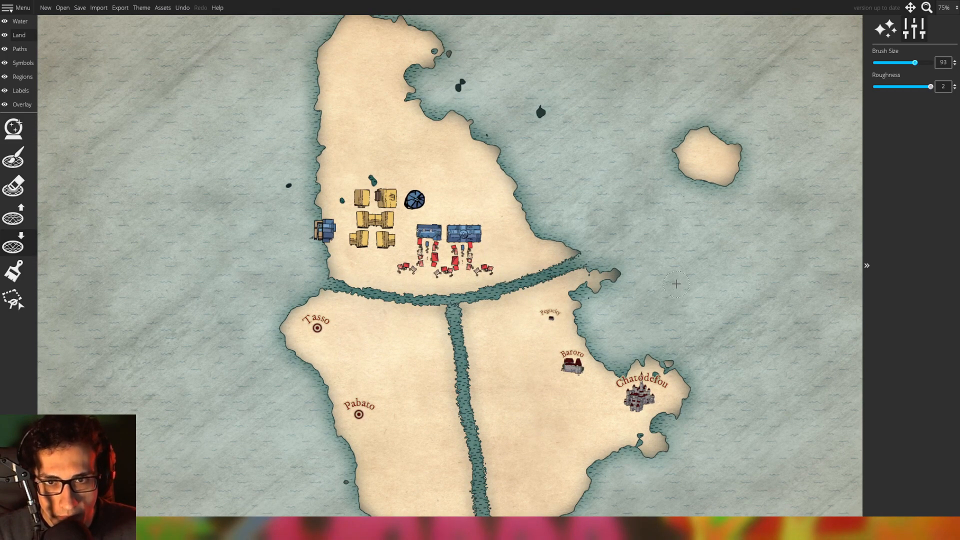
scroll(631, 274, up, 1)
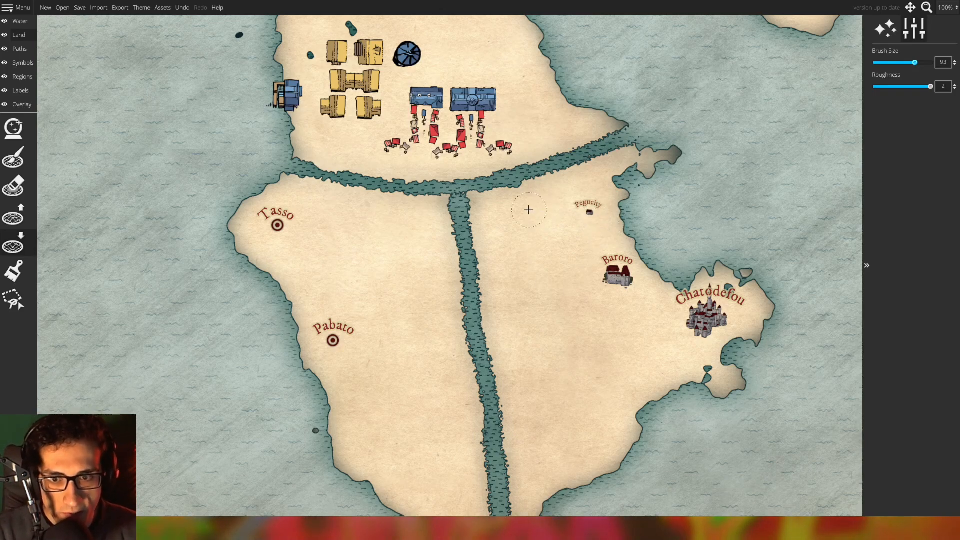
drag(508, 223, 518, 287)
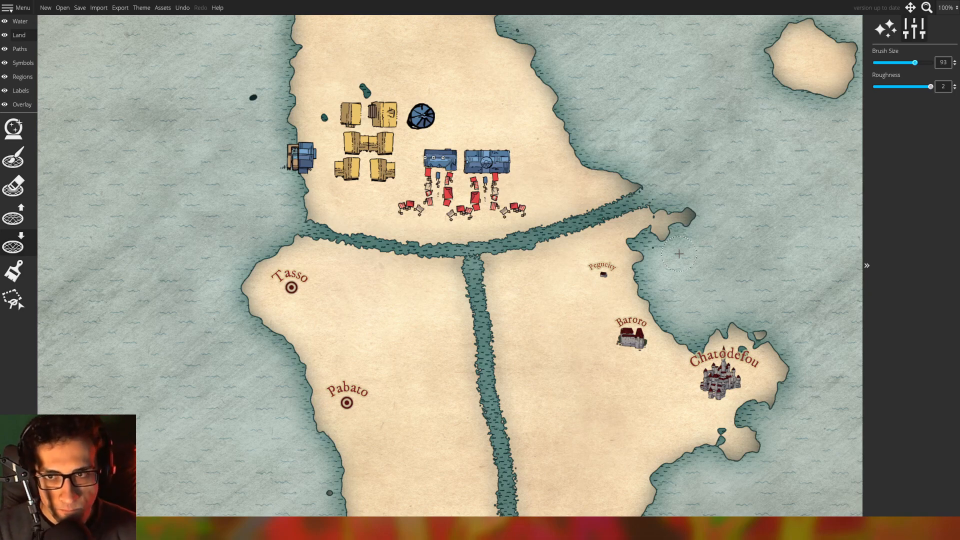
scroll(509, 202, up, 3)
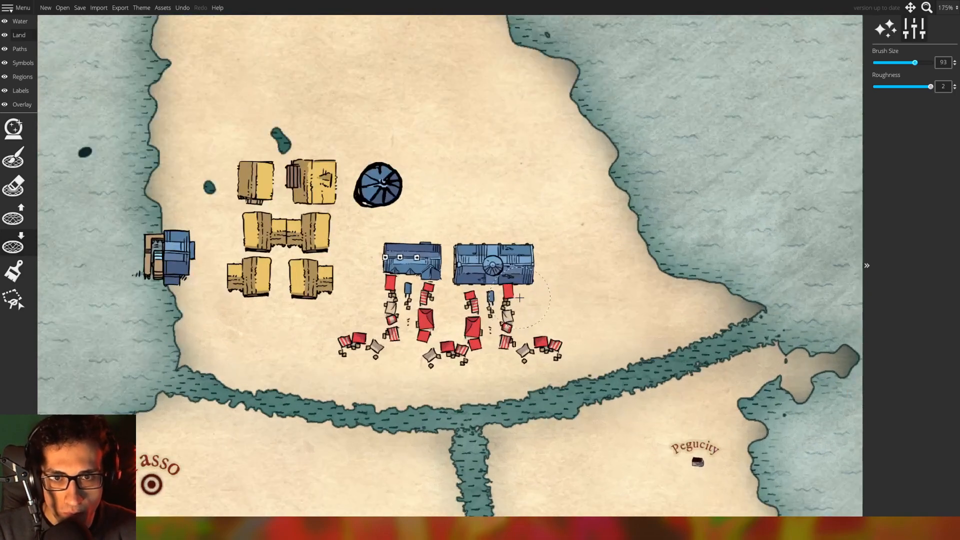
click(22, 105)
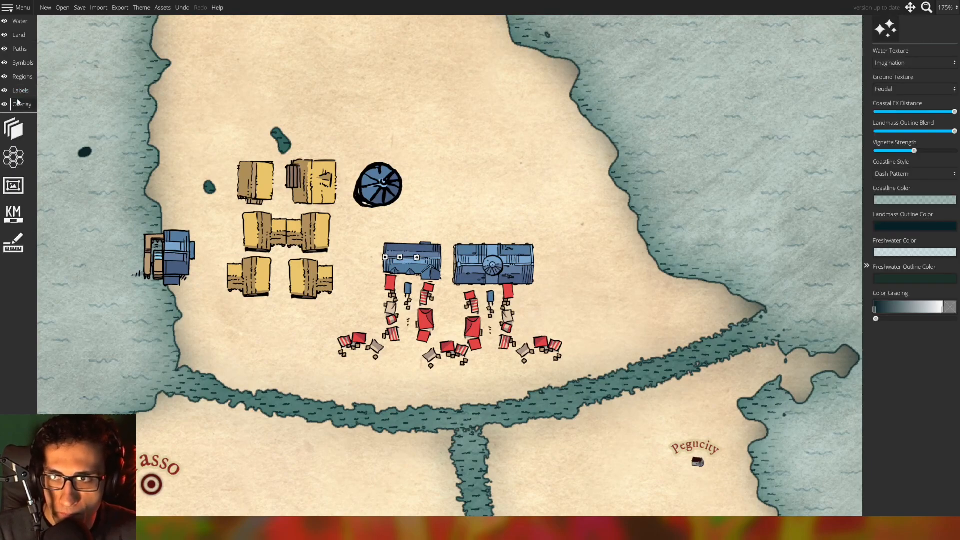
click(21, 185)
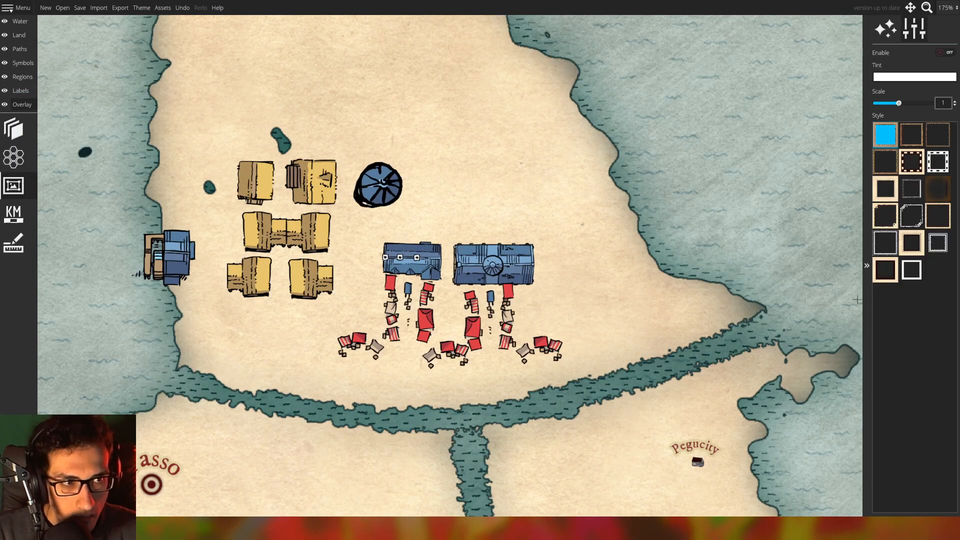
click(14, 129)
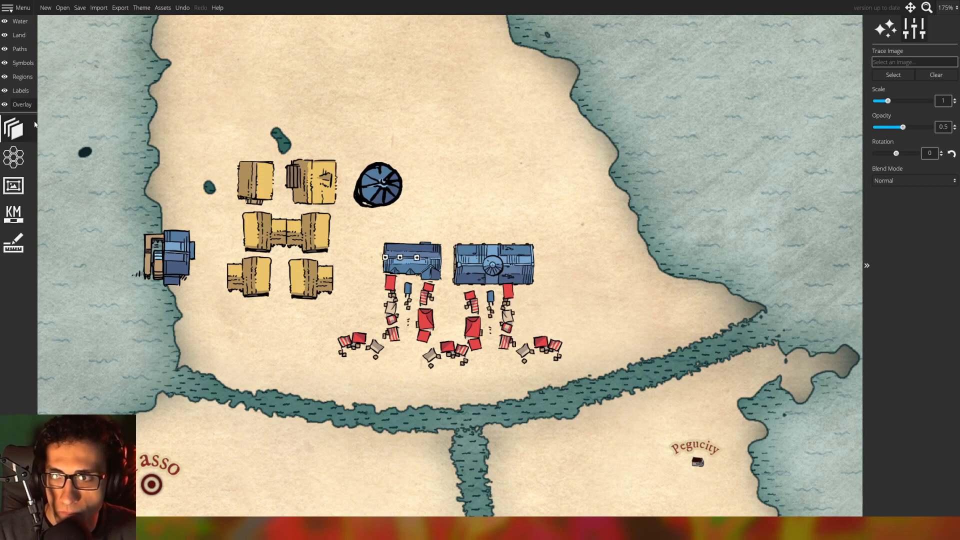
Draw a rectangular label box east of the long blue buildings and give it the style with a thin outer and thick dotted inner border
click(19, 91)
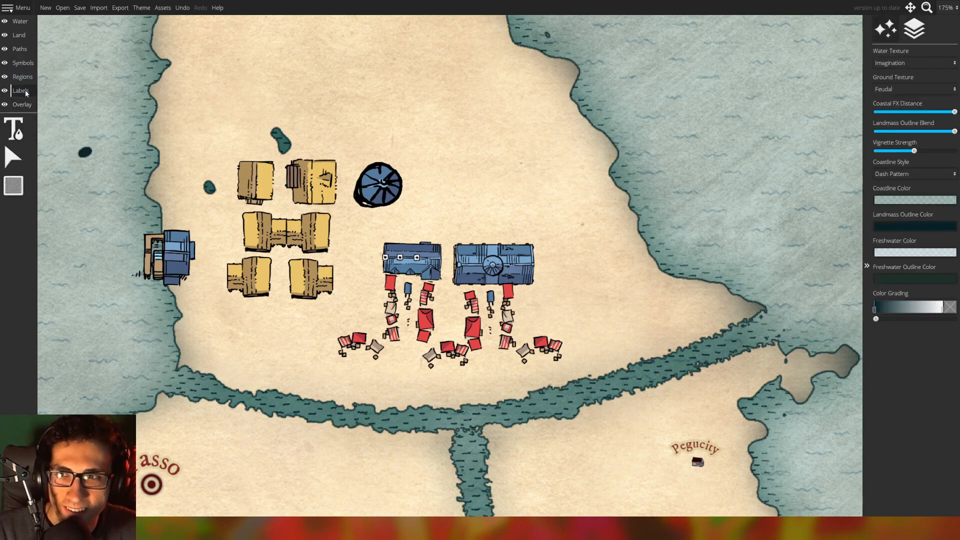
click(13, 185)
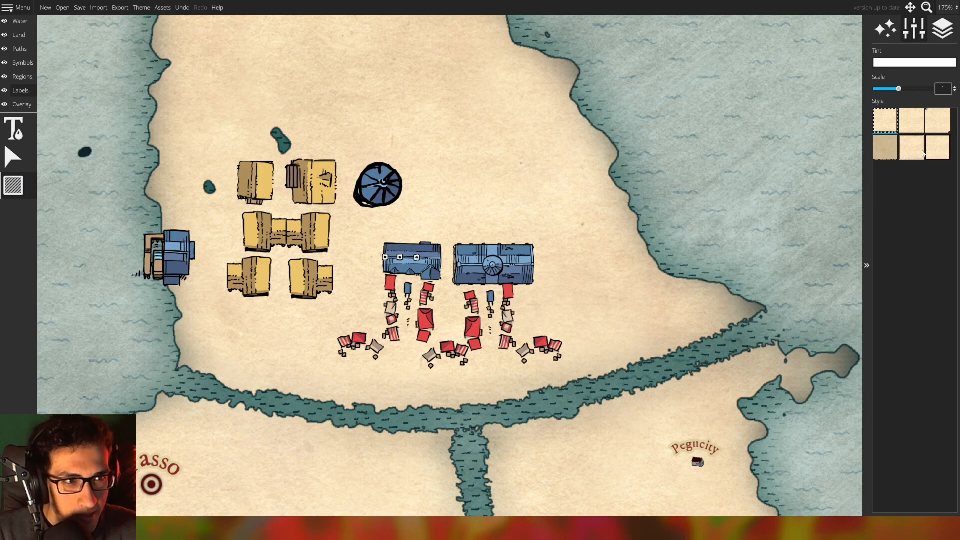
drag(578, 200, 765, 330)
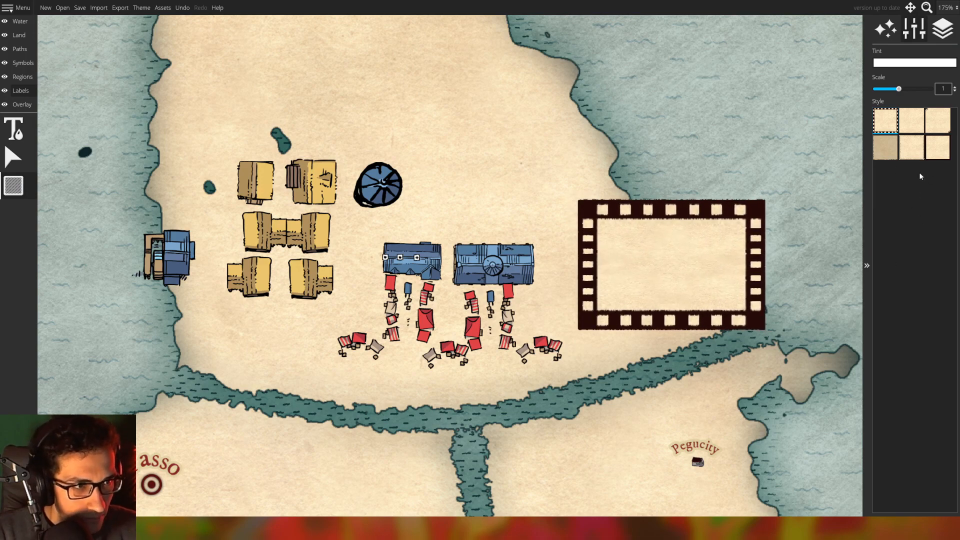
click(912, 148)
Add the label "Localtropproche" with curvature 0 and centre it horizontally inside the bordered box
click(13, 129)
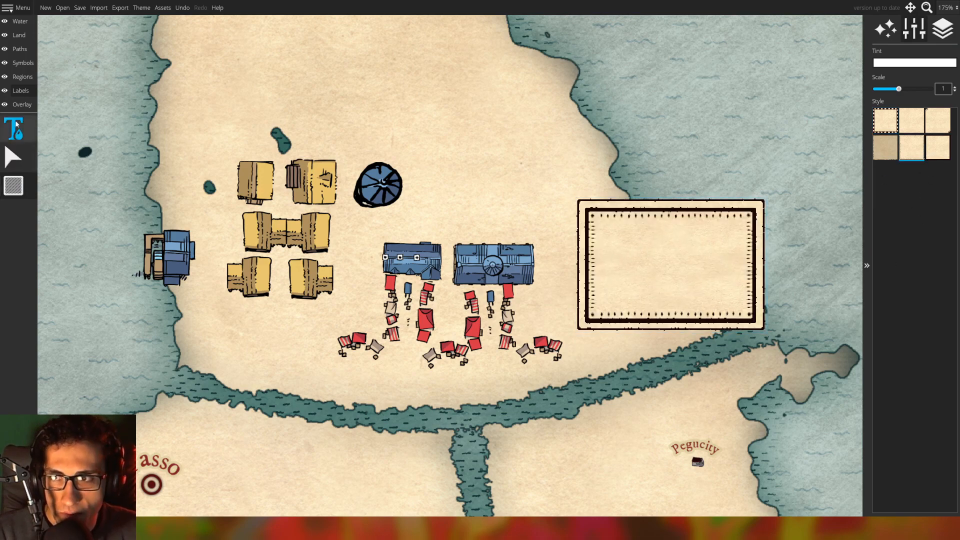
click(640, 249)
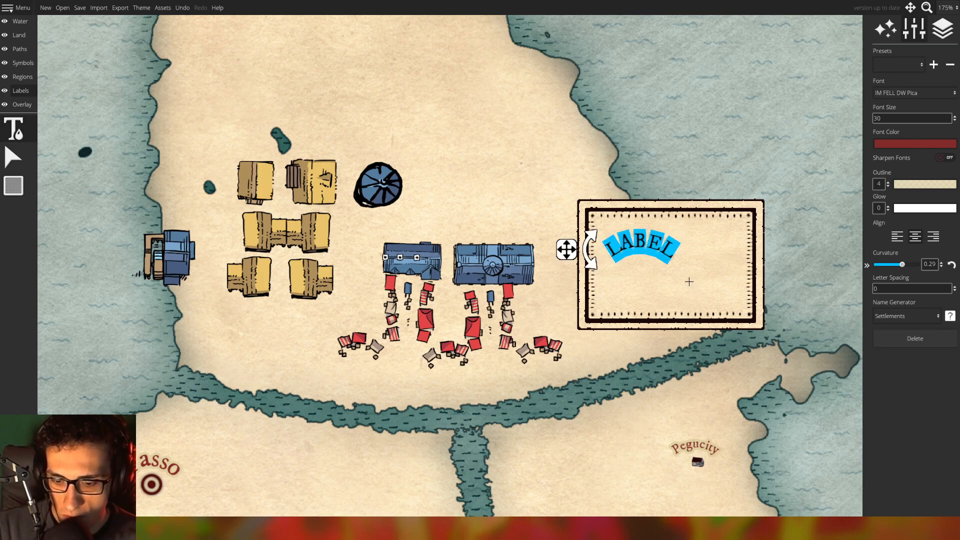
text(Local)
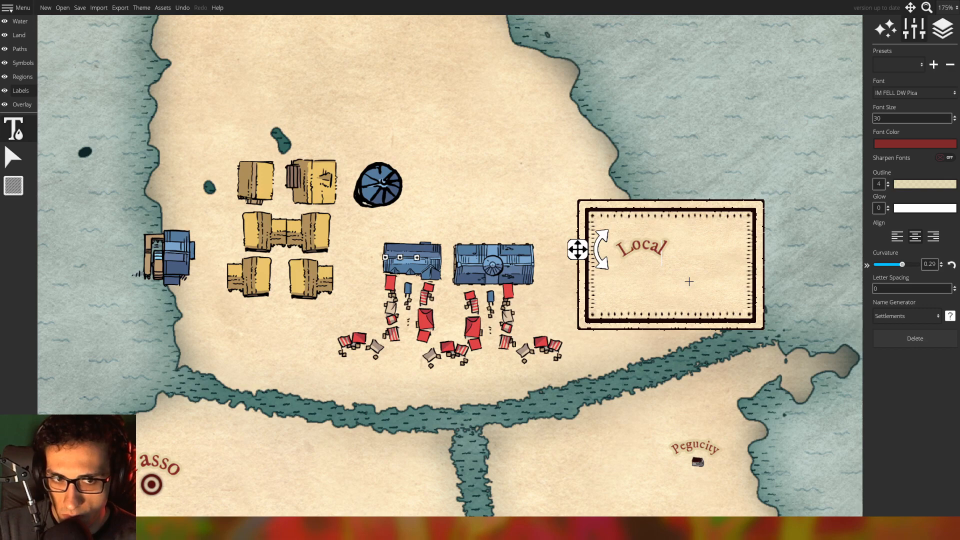
text(trop)
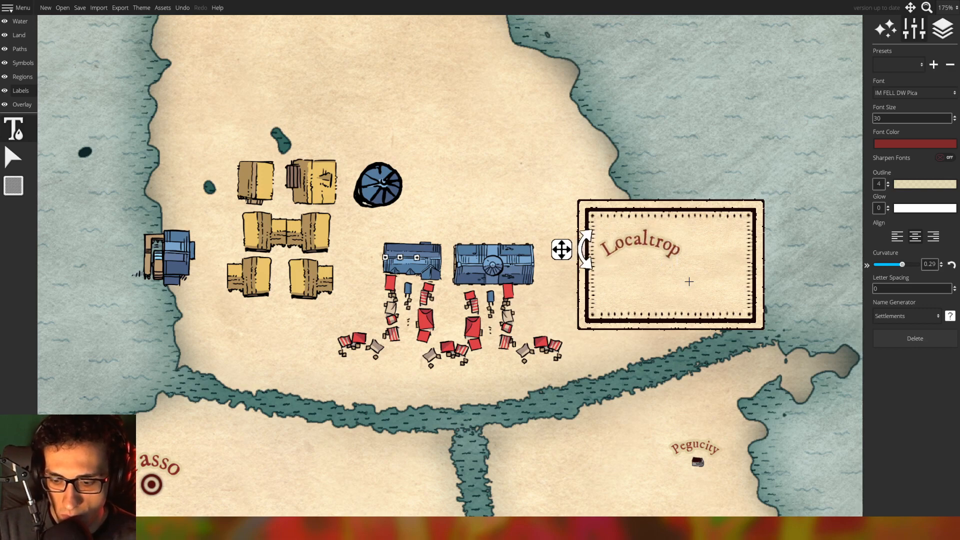
text(proche)
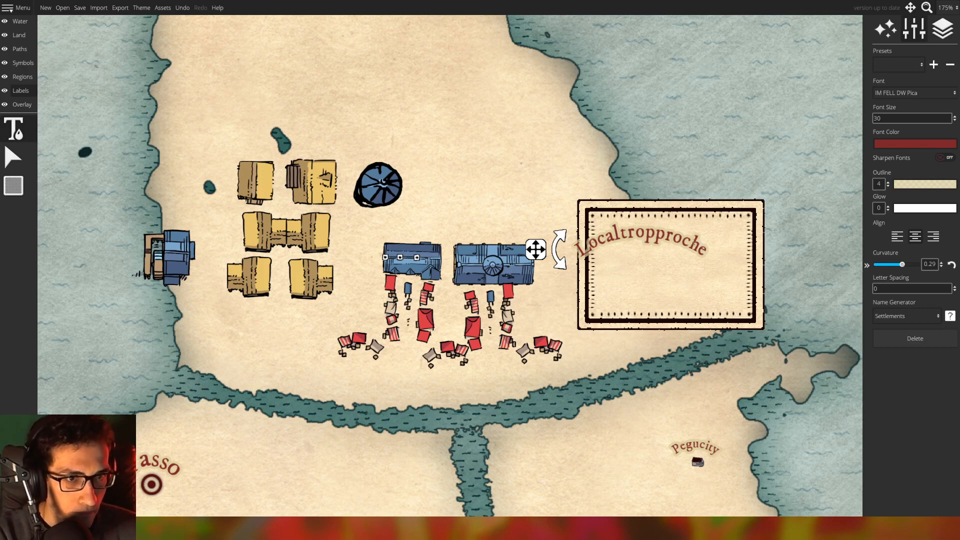
key(ctrl+a)
double_click(933, 265)
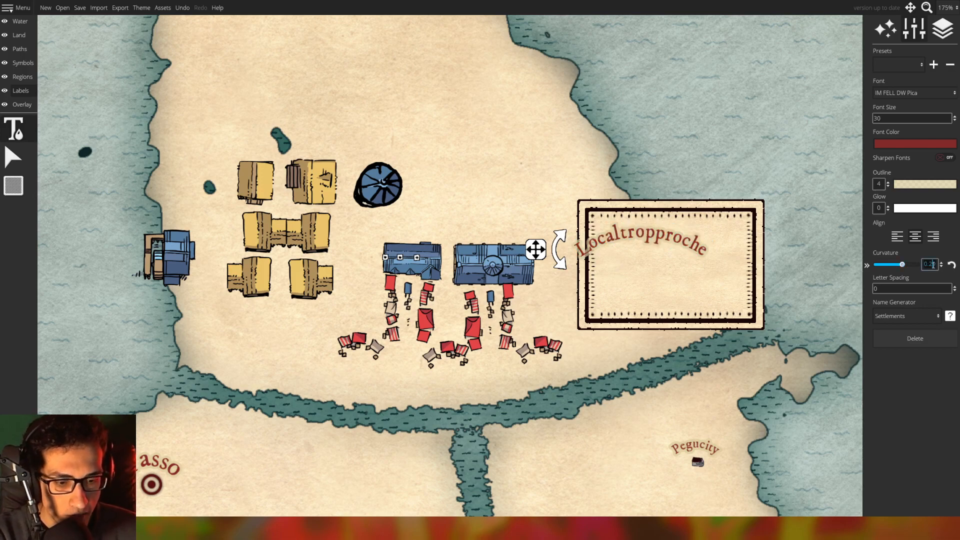
text(0)
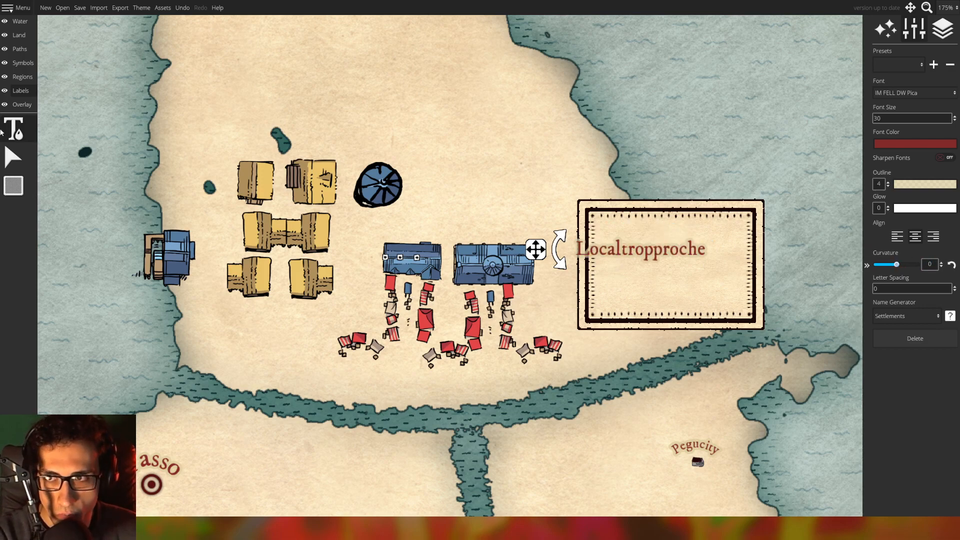
click(13, 157)
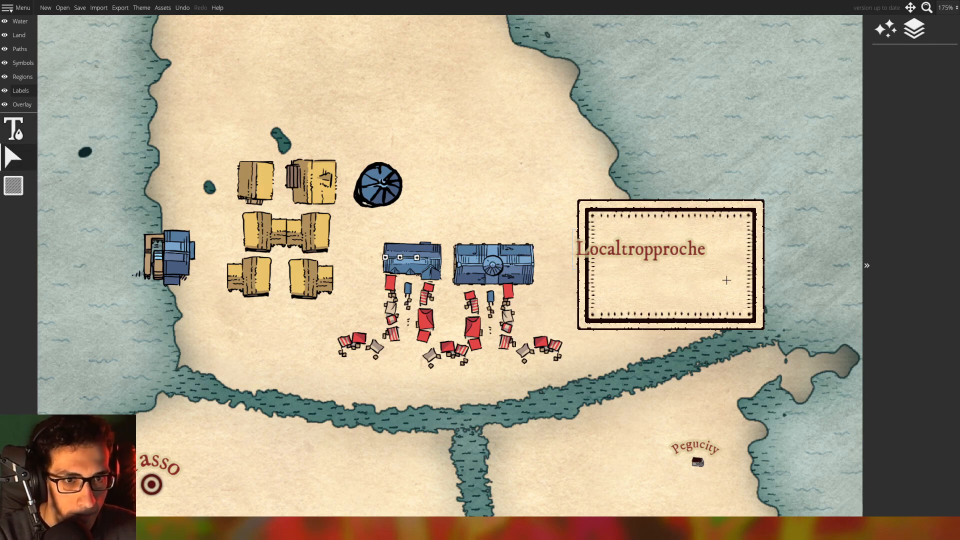
drag(580, 253, 609, 262)
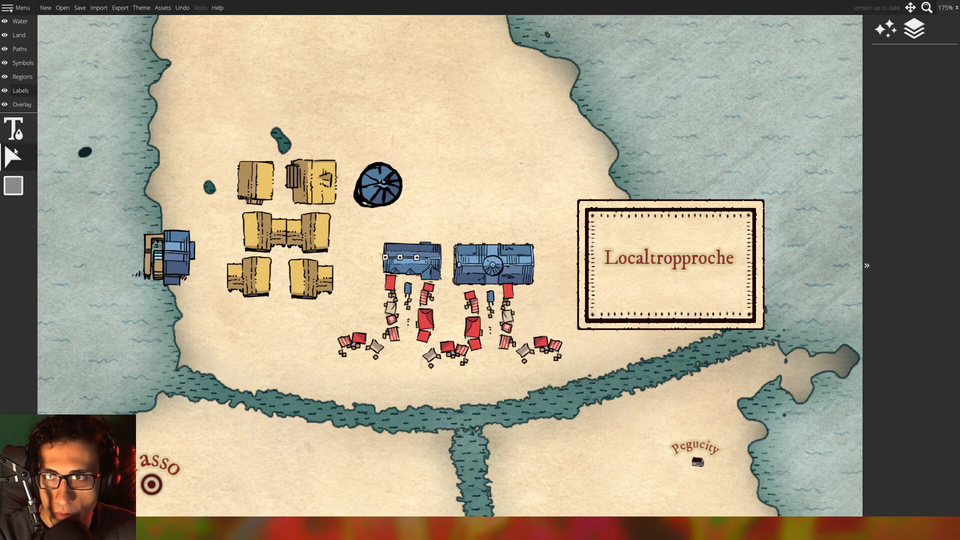
Resize the box around "Localtropproche" to a lower, slightly wider frame with even margins above and below the text
click(13, 185)
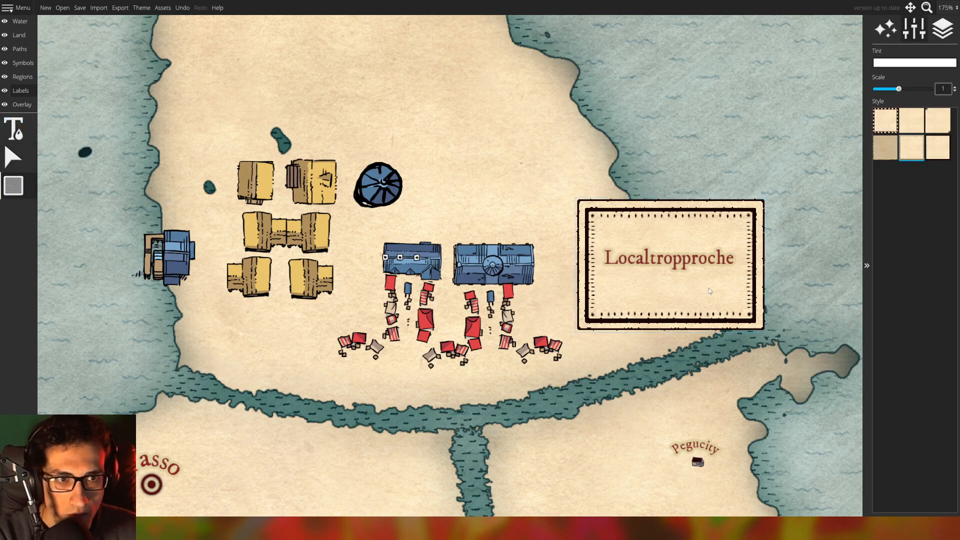
drag(749, 325, 747, 292)
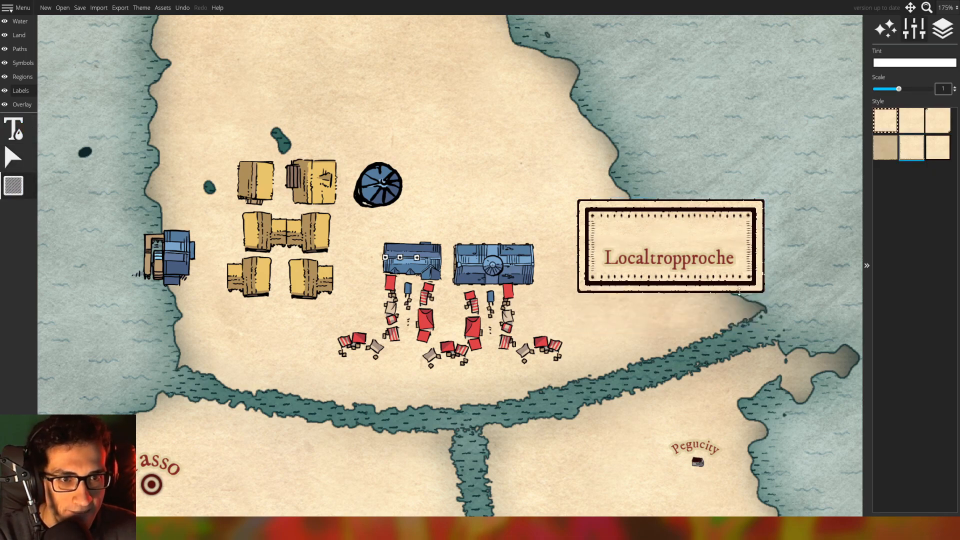
drag(701, 200, 702, 224)
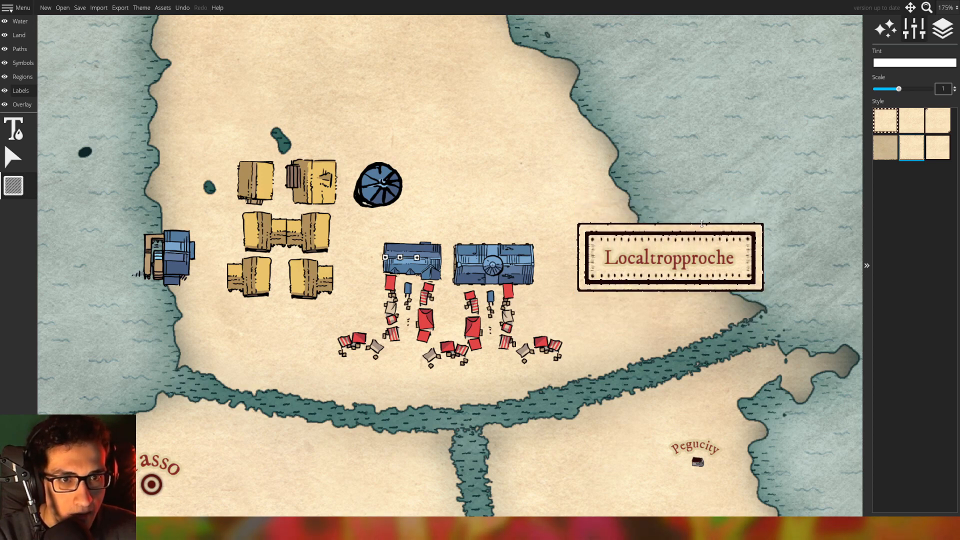
drag(700, 291, 699, 304)
drag(673, 224, 673, 214)
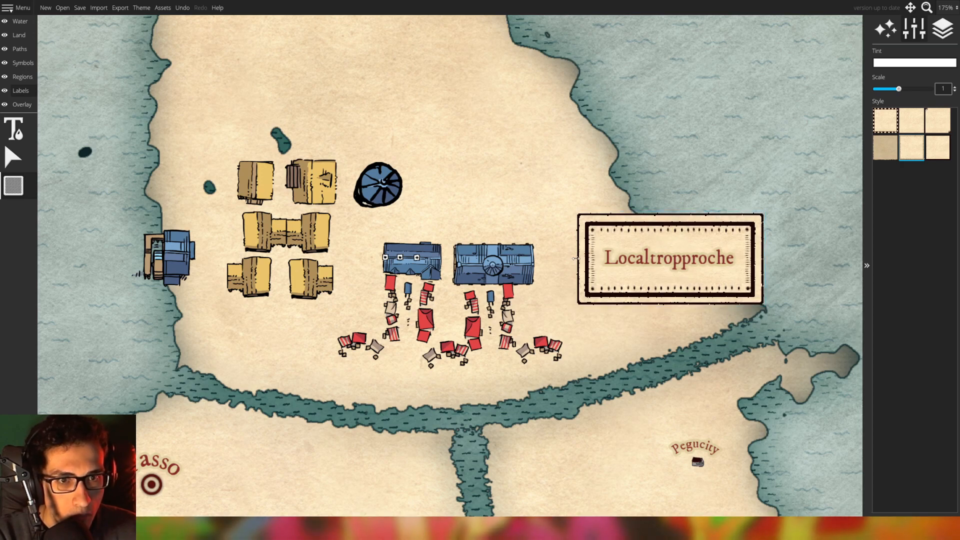
drag(577, 258, 573, 258)
drag(673, 304, 672, 303)
drag(764, 265, 767, 266)
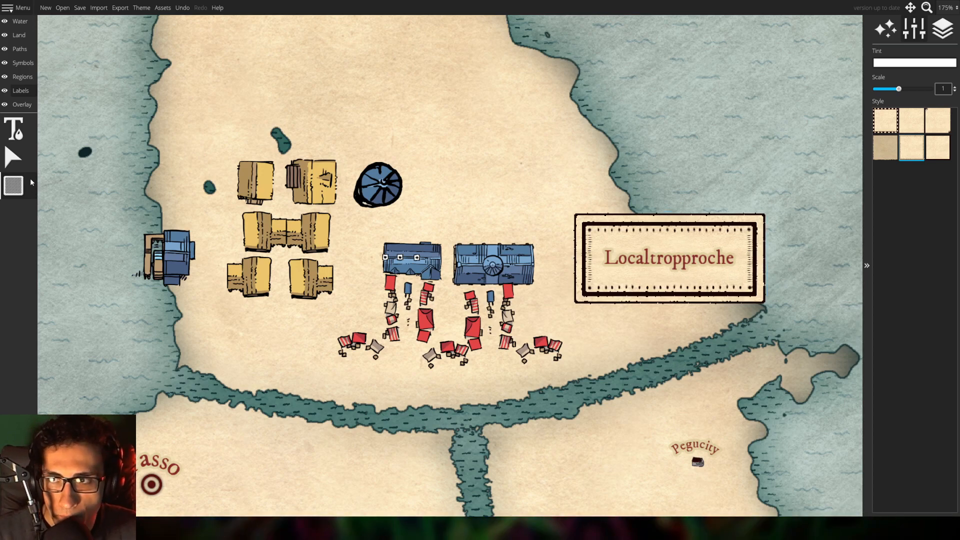
click(8, 150)
scroll(507, 364, down, 5)
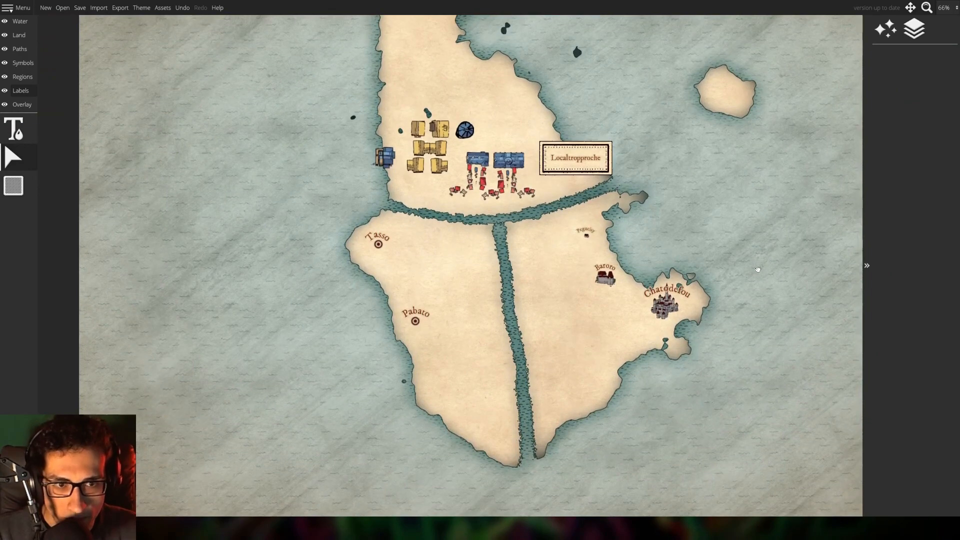
scroll(332, 312, up, 4)
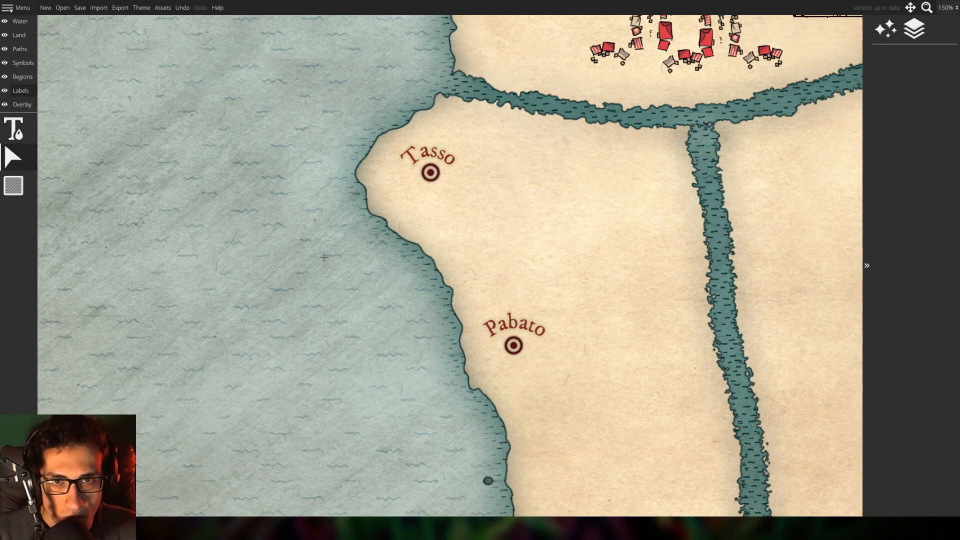
drag(761, 345, 237, 310)
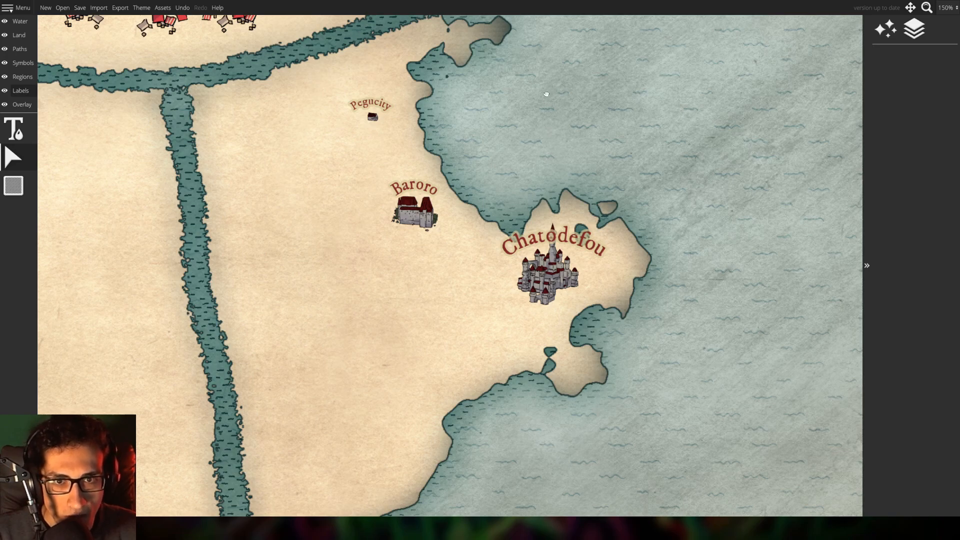
mouse_move(547, 94)
mouse_down()
mouse_move(605, 173)
mouse_move(734, 311)
mouse_up()
mouse_move(723, 142)
mouse_down()
mouse_move(822, 253)
mouse_move(838, 288)
mouse_up()
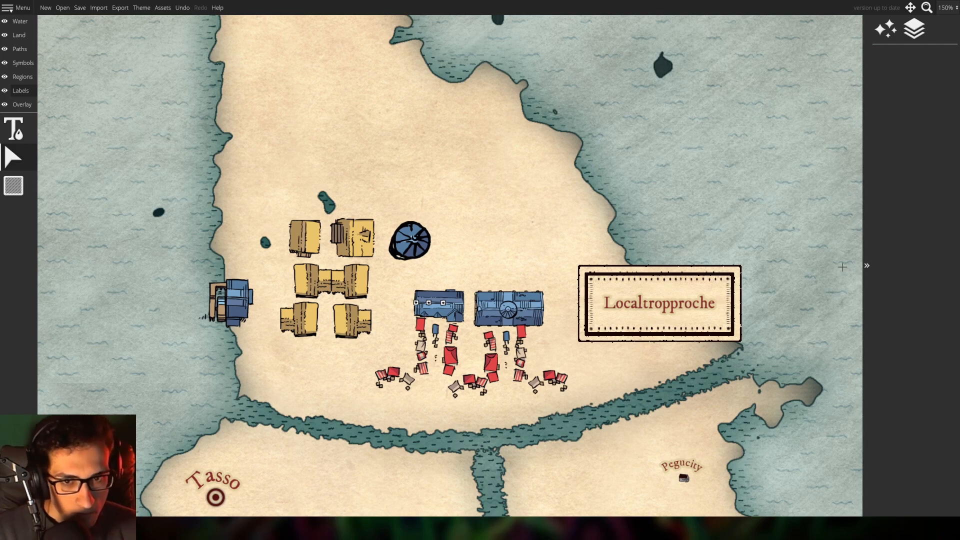
Paint the land around the demonstration town dark green with the soft ground brush at size 343
click(19, 35)
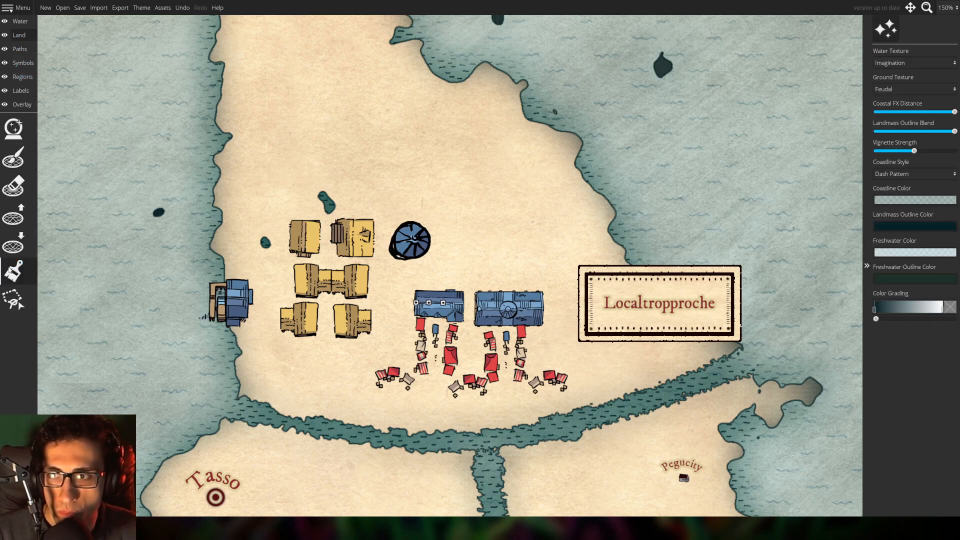
click(14, 270)
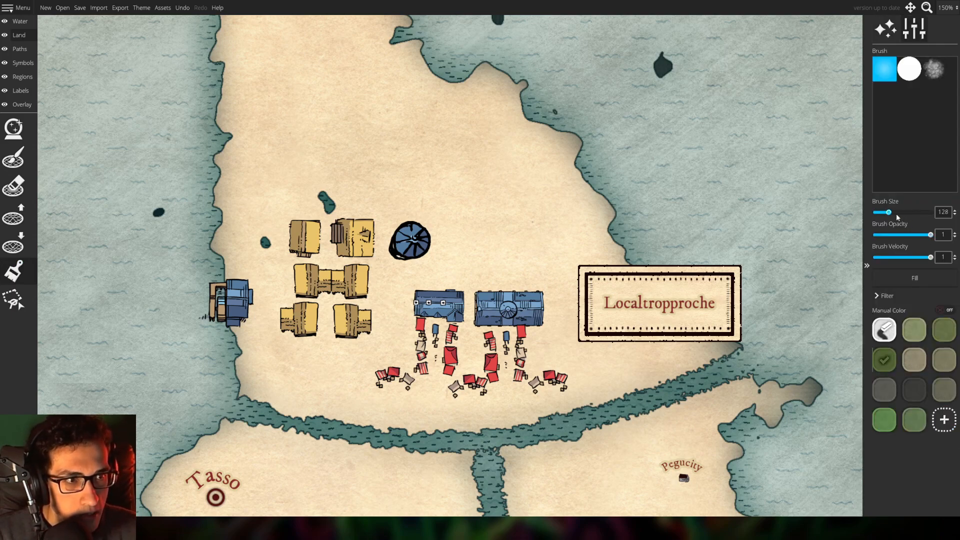
drag(896, 214, 912, 213)
mouse_move(432, 141)
mouse_down()
mouse_move(380, 115)
mouse_move(226, 76)
mouse_move(229, 90)
mouse_up()
drag(486, 130, 510, 178)
mouse_move(411, 104)
mouse_down()
mouse_move(296, 283)
mouse_move(313, 371)
mouse_move(385, 395)
mouse_move(546, 395)
mouse_move(690, 380)
mouse_move(546, 207)
mouse_move(390, 260)
mouse_move(475, 295)
mouse_move(300, 440)
mouse_move(307, 108)
mouse_move(332, 277)
mouse_move(310, 105)
mouse_move(360, 110)
mouse_move(532, 356)
mouse_move(613, 318)
mouse_up()
mouse_move(510, 373)
mouse_down()
mouse_move(503, 160)
mouse_move(535, 89)
mouse_up()
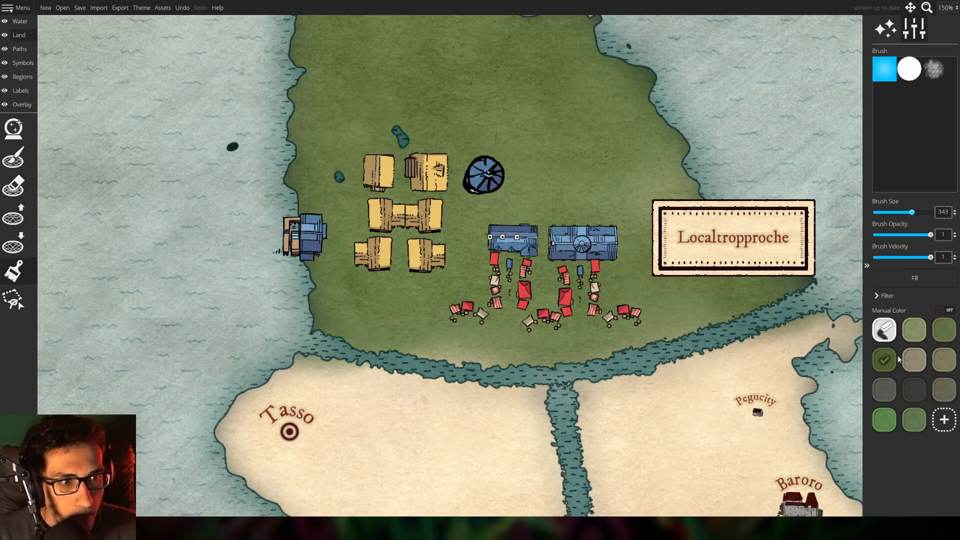
Paint beige dirt paths with brush size 8 from the small pond between the yellow houses and around to the blue coastal building
click(914, 360)
drag(913, 214, 880, 214)
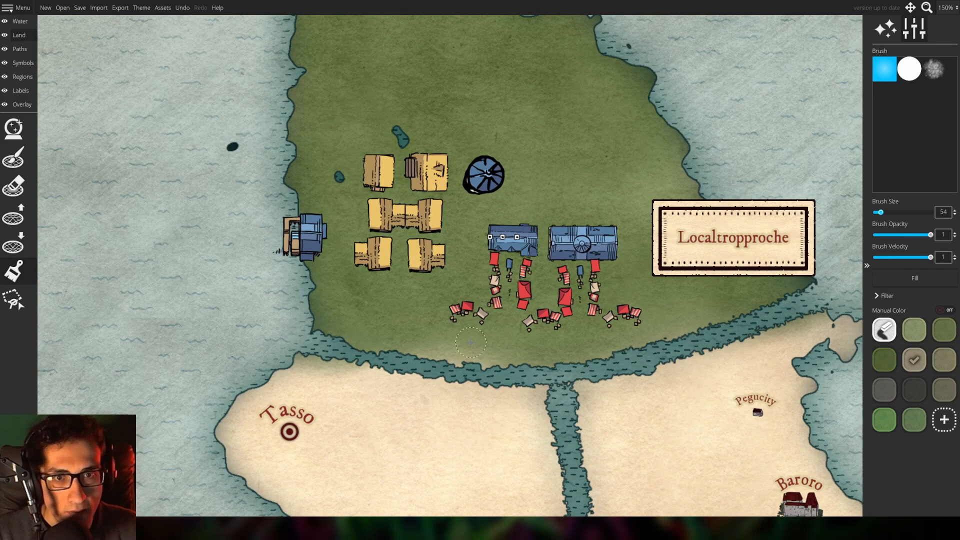
scroll(470, 343, up, 4)
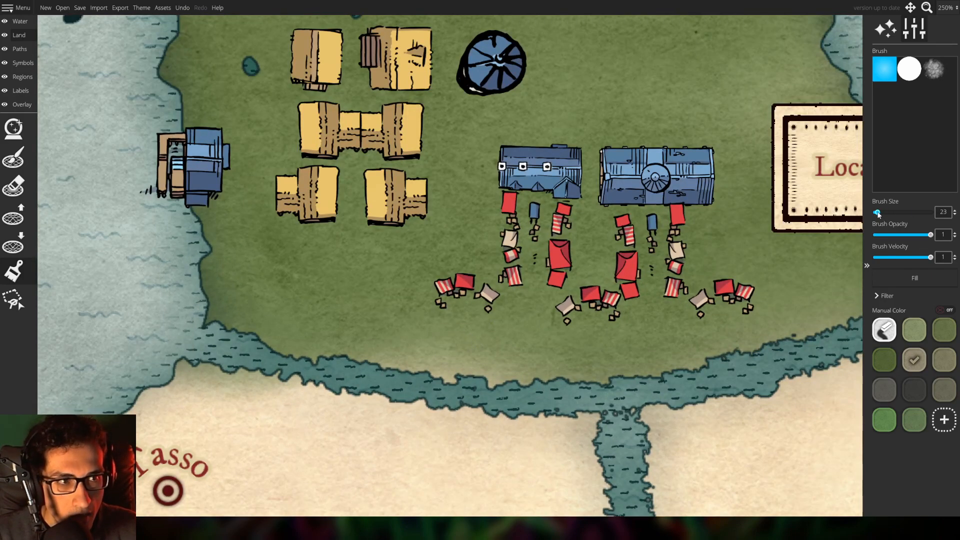
drag(878, 214, 876, 213)
drag(371, 233, 416, 291)
mouse_move(396, 84)
mouse_down()
mouse_move(393, 286)
mouse_move(322, 296)
mouse_move(254, 266)
mouse_up()
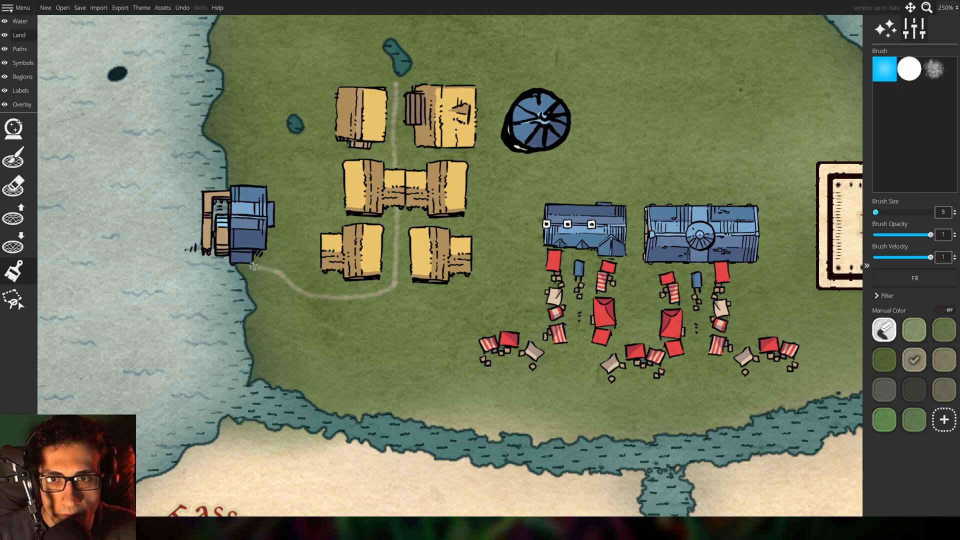
mouse_move(396, 159)
mouse_down()
mouse_move(328, 155)
mouse_move(305, 170)
mouse_move(278, 214)
mouse_move(282, 276)
mouse_up()
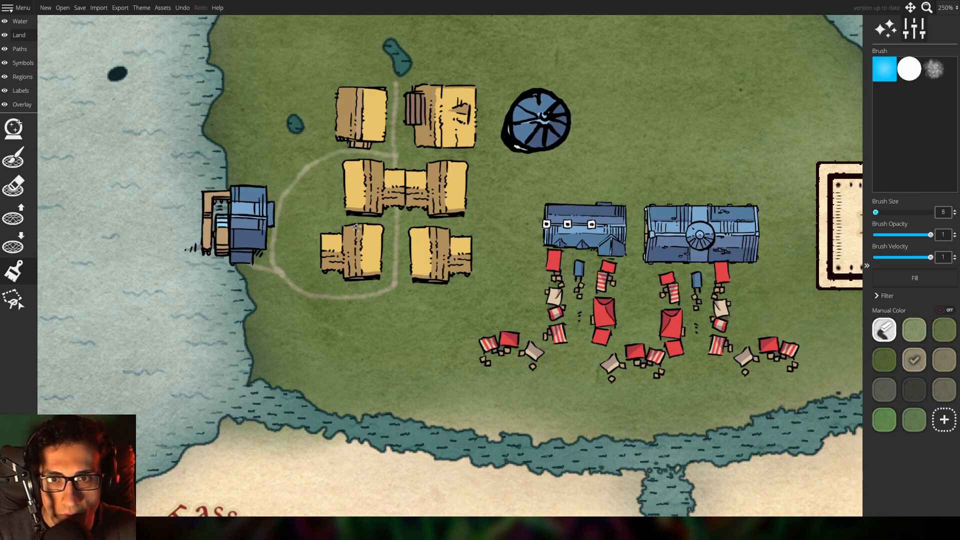
Add beige path loops around each of the yellow houses and widen the junction between them into a small plaza
mouse_move(396, 223)
mouse_down()
mouse_move(331, 208)
mouse_move(328, 156)
mouse_up()
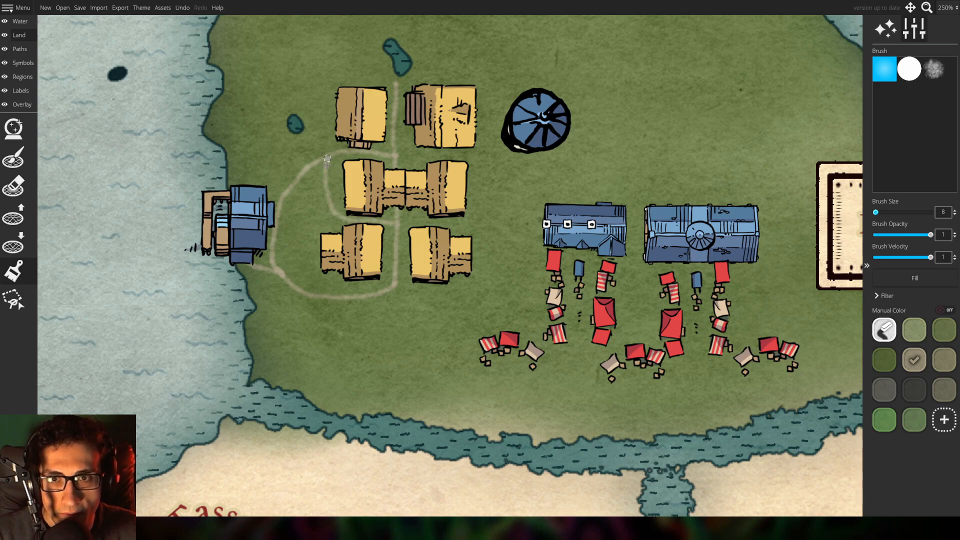
mouse_move(394, 225)
mouse_down()
mouse_move(333, 222)
mouse_move(314, 235)
mouse_move(305, 295)
mouse_up()
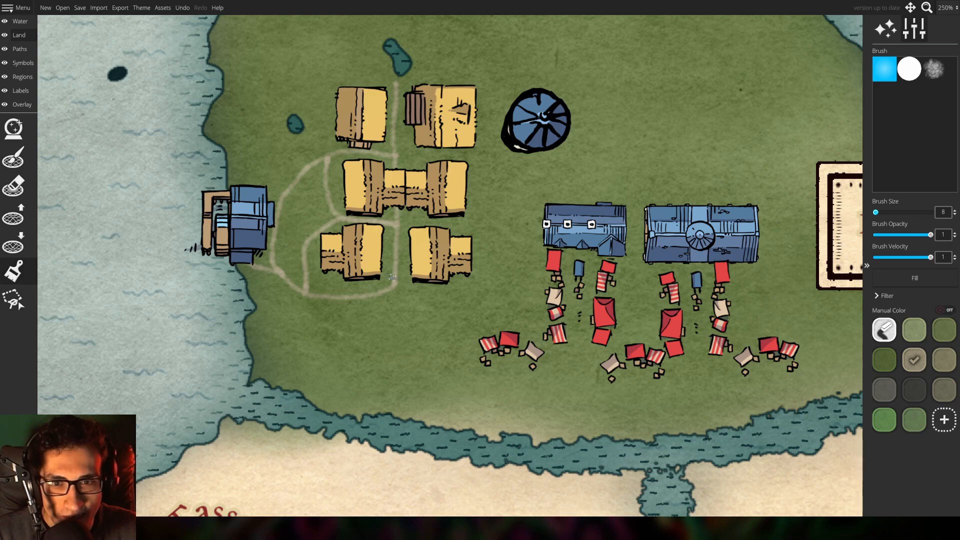
mouse_move(394, 284)
mouse_down()
mouse_move(463, 293)
mouse_move(488, 279)
mouse_move(486, 103)
mouse_move(476, 78)
mouse_move(441, 72)
mouse_move(335, 86)
mouse_move(322, 107)
mouse_move(328, 163)
mouse_up()
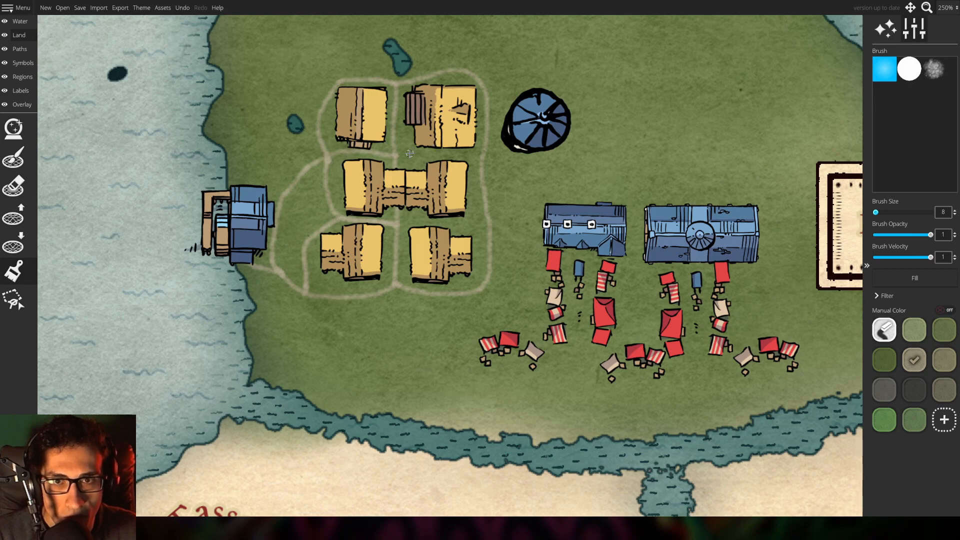
mouse_move(410, 153)
mouse_down()
mouse_move(484, 148)
mouse_move(470, 149)
mouse_move(485, 197)
mouse_up()
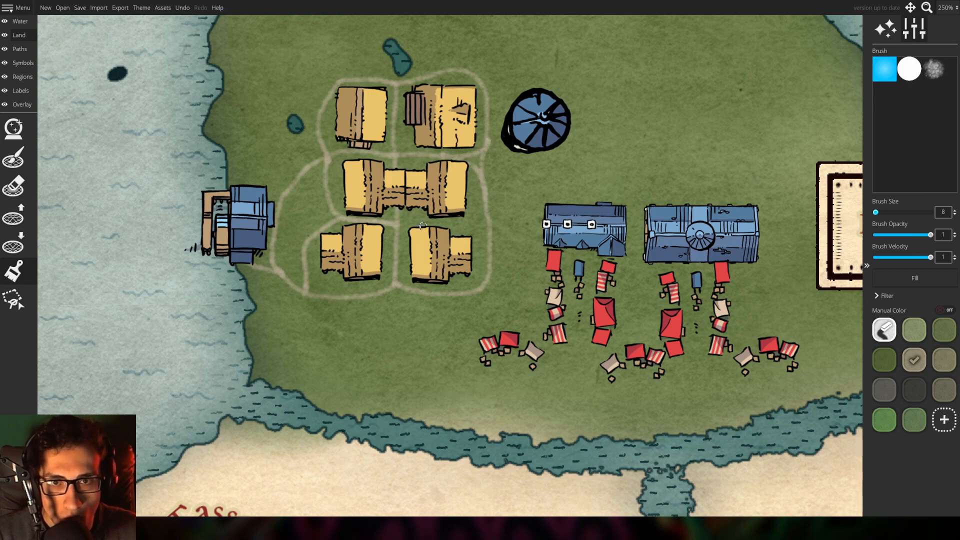
mouse_move(397, 243)
mouse_down()
mouse_move(414, 229)
mouse_move(452, 226)
mouse_move(489, 251)
mouse_up()
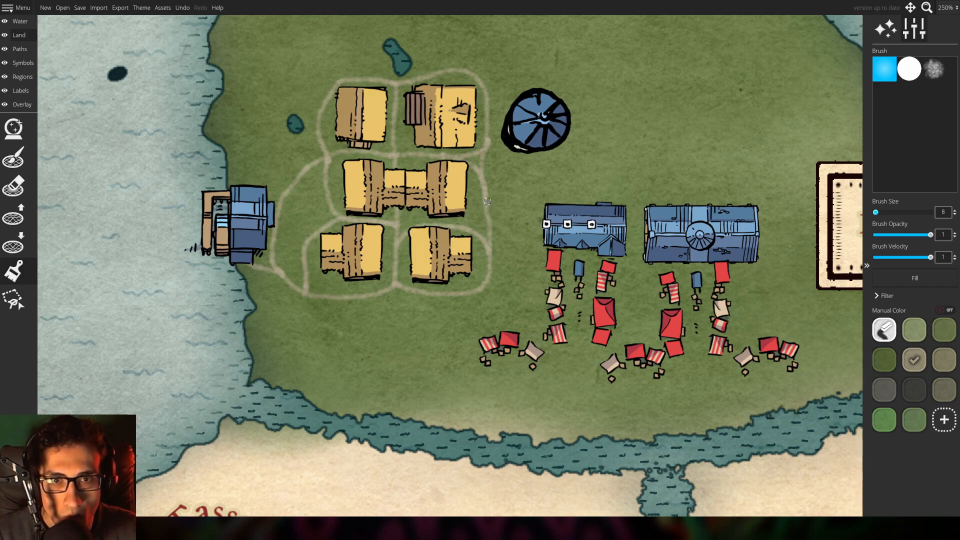
mouse_move(488, 202)
mouse_down()
mouse_move(476, 217)
mouse_move(443, 228)
mouse_move(395, 211)
mouse_up()
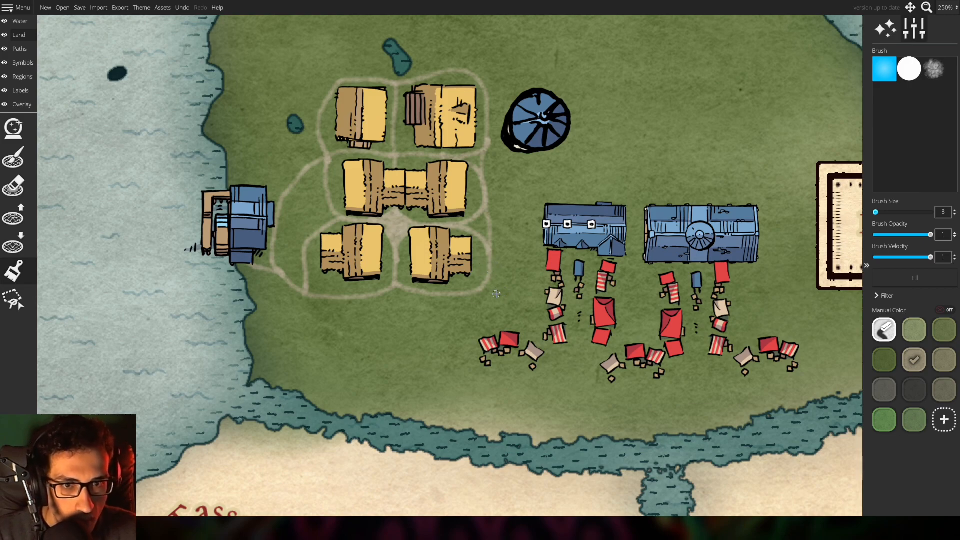
Extend the beige paths from the yellow houses through the market stalls to the long blue buildings and around the round tower
mouse_move(485, 281)
mouse_down()
mouse_move(475, 339)
mouse_move(488, 375)
mouse_move(551, 369)
mouse_move(575, 358)
mouse_move(569, 256)
mouse_move(588, 243)
mouse_move(588, 363)
mouse_move(605, 385)
mouse_move(637, 393)
mouse_move(684, 383)
mouse_move(697, 370)
mouse_move(683, 274)
mouse_move(694, 251)
mouse_move(712, 373)
mouse_move(815, 374)
mouse_up()
drag(641, 318, 567, 330)
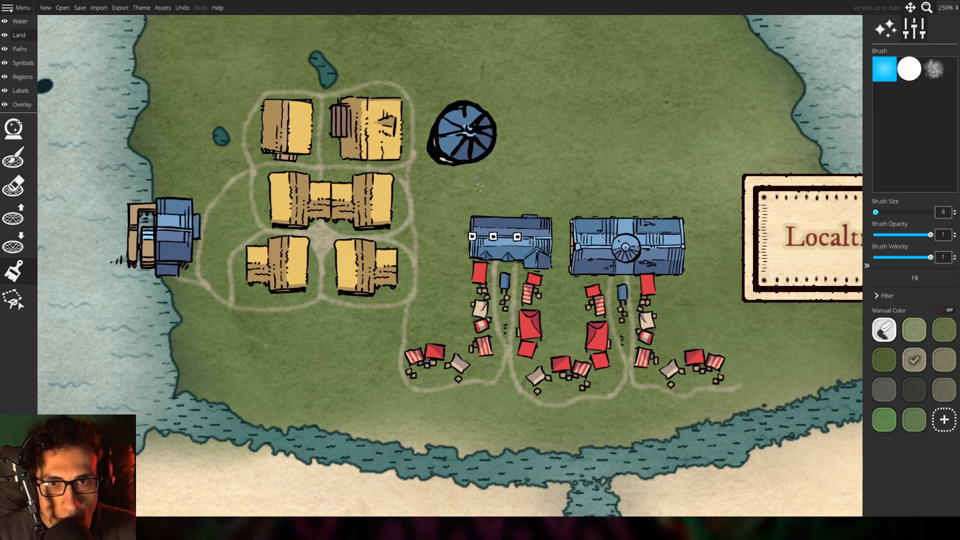
mouse_move(408, 150)
mouse_down()
mouse_move(481, 174)
mouse_move(511, 151)
mouse_move(506, 113)
mouse_move(478, 93)
mouse_move(449, 100)
mouse_move(410, 151)
mouse_up()
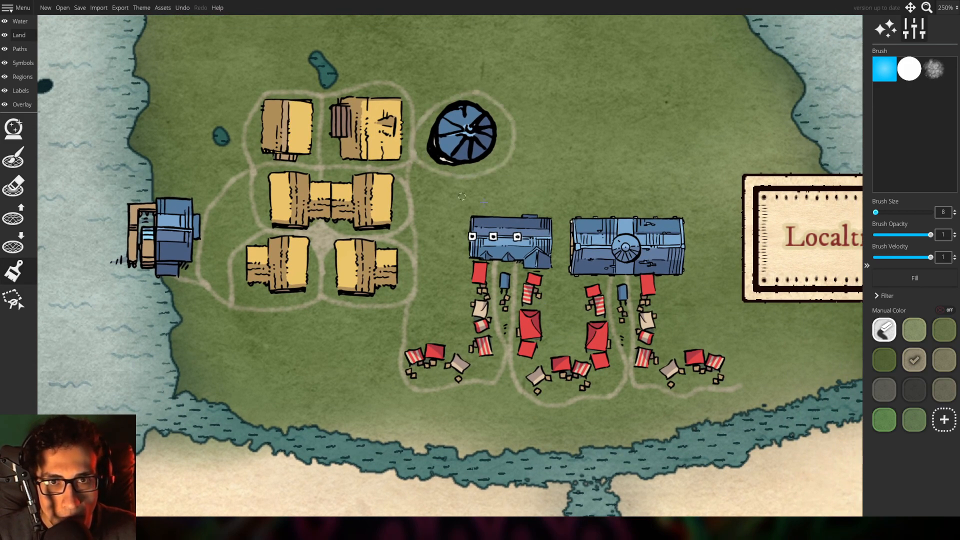
mouse_move(511, 126)
mouse_down()
mouse_move(566, 219)
mouse_move(555, 320)
mouse_move(521, 388)
mouse_up()
scroll(520, 427, down, 4)
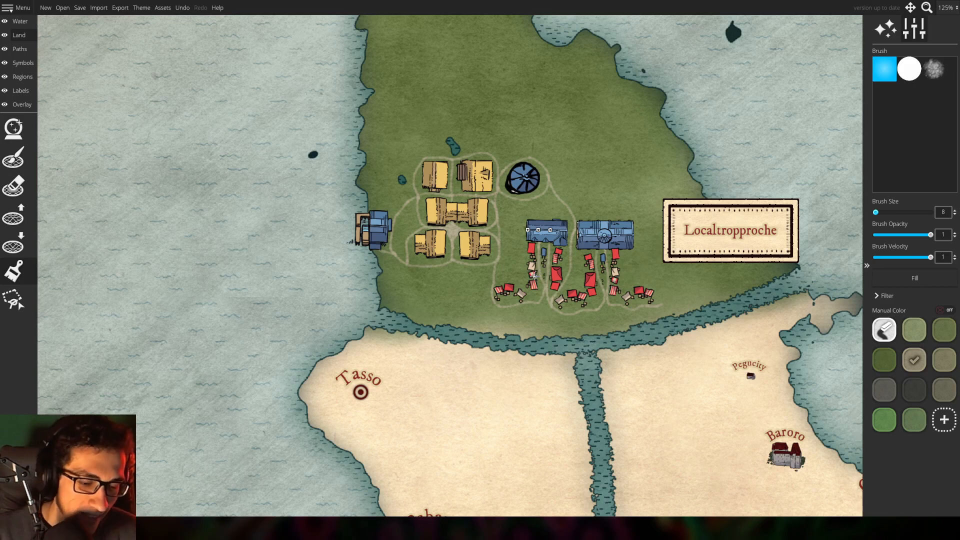
Paint the land around Chatodefou and south of Baroro dark green with the textured brush at size 282
drag(584, 305, 441, 264)
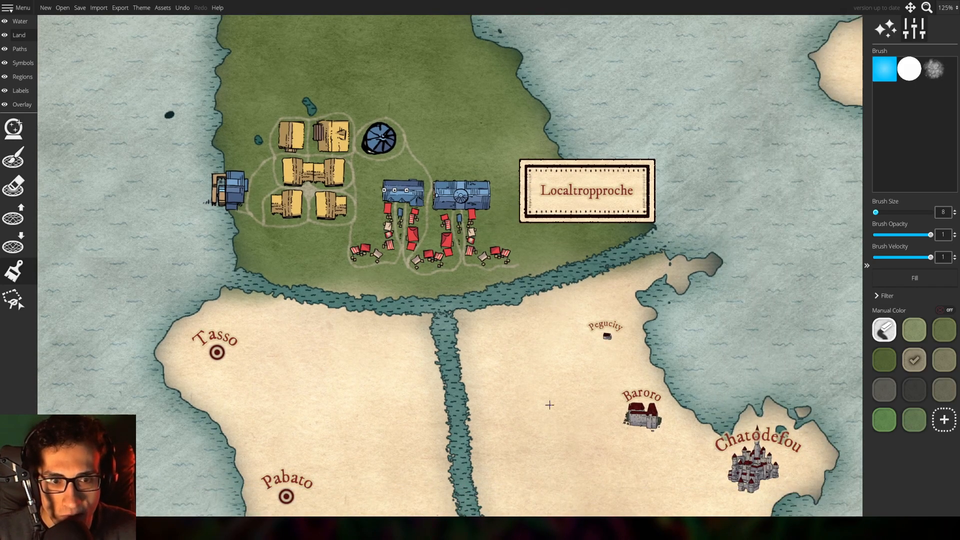
drag(552, 416, 458, 243)
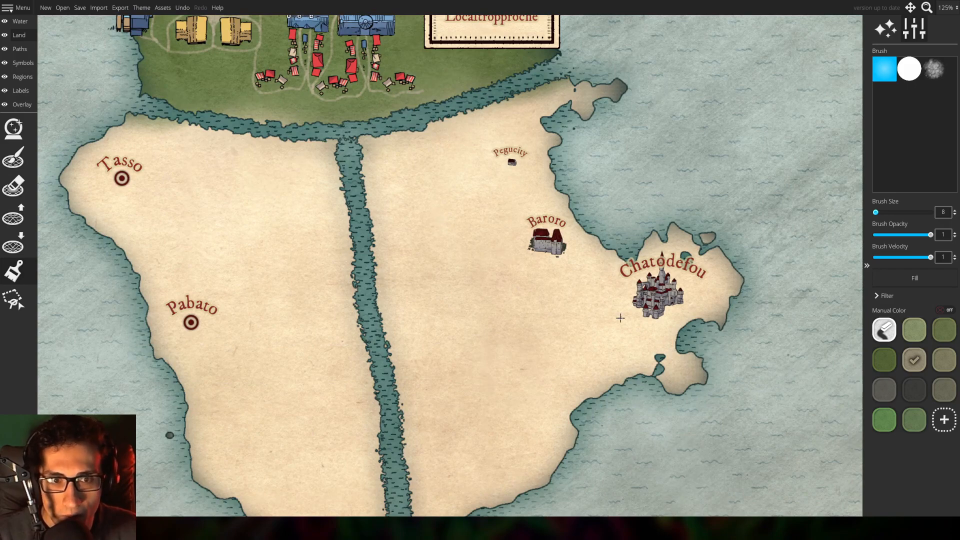
scroll(559, 301, up, 1)
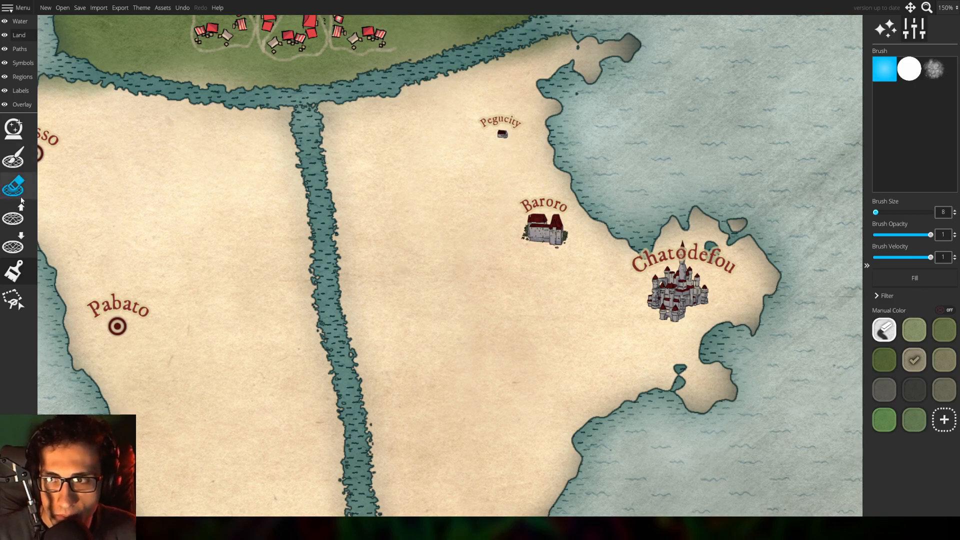
click(890, 368)
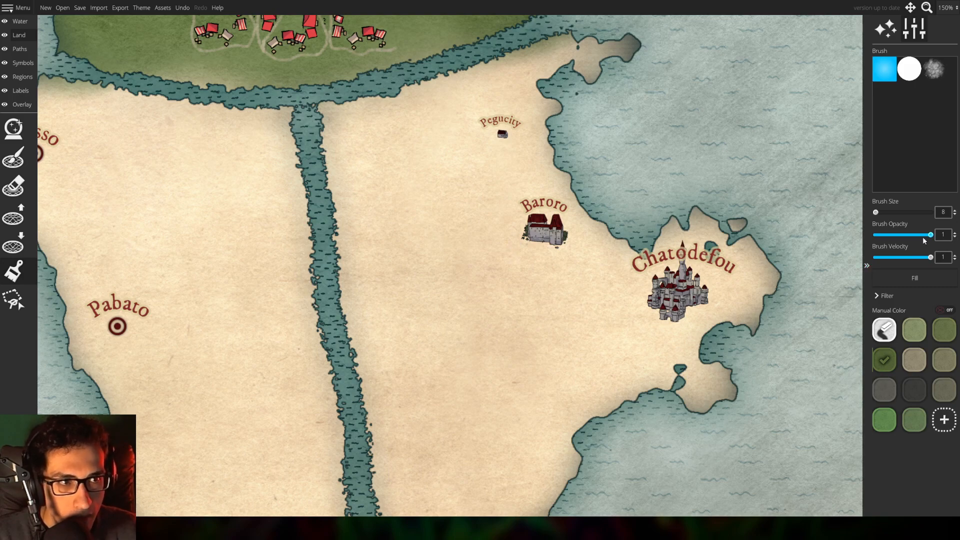
drag(897, 214, 907, 214)
click(937, 76)
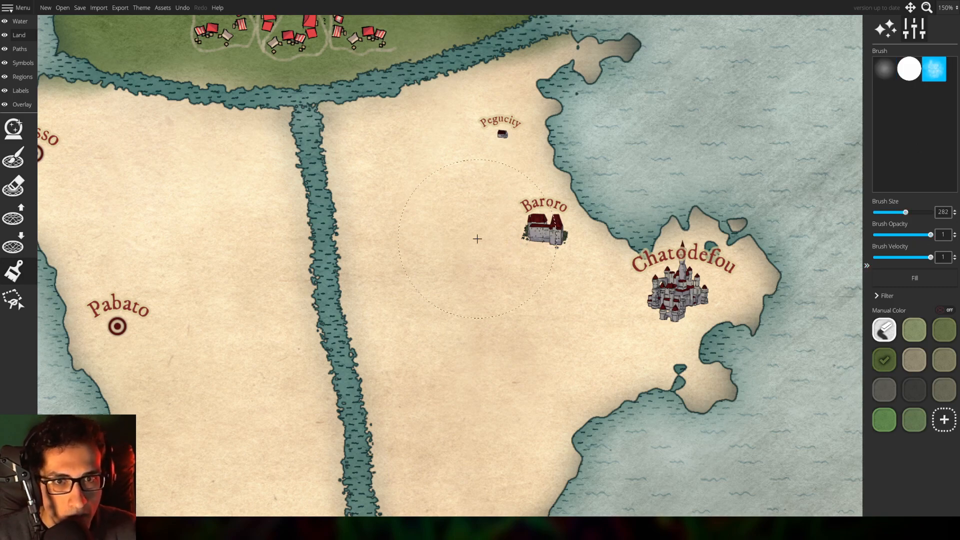
mouse_move(476, 239)
mouse_down()
mouse_move(504, 322)
mouse_move(479, 411)
mouse_move(526, 312)
mouse_move(622, 317)
mouse_move(598, 327)
mouse_move(574, 393)
mouse_move(678, 280)
mouse_move(663, 260)
mouse_move(670, 413)
mouse_up()
drag(597, 407, 629, 286)
mouse_move(555, 320)
mouse_down()
mouse_move(528, 337)
mouse_move(443, 452)
mouse_move(465, 310)
mouse_move(437, 449)
mouse_move(543, 330)
mouse_move(525, 190)
mouse_up()
drag(537, 207, 523, 435)
mouse_move(450, 435)
mouse_down()
mouse_move(423, 423)
mouse_move(481, 367)
mouse_up()
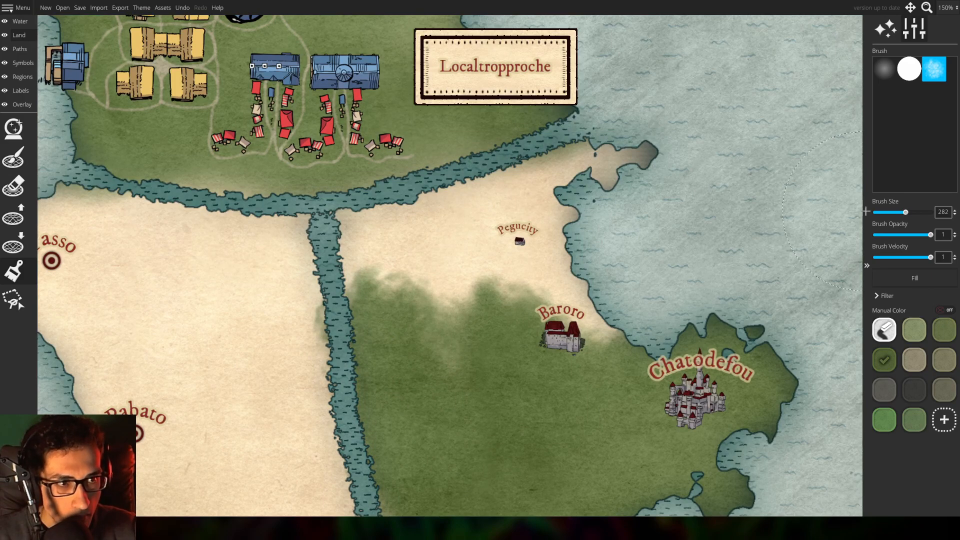
Cover the remaining bare ground around Pegucity and Baroro with dark green at brush size 153
drag(906, 212, 891, 212)
mouse_move(427, 281)
mouse_down()
mouse_move(344, 229)
mouse_move(521, 196)
mouse_move(642, 145)
mouse_move(512, 193)
mouse_move(455, 285)
mouse_move(427, 296)
mouse_move(449, 227)
mouse_move(599, 264)
mouse_move(578, 289)
mouse_move(474, 286)
mouse_move(420, 366)
mouse_move(600, 395)
mouse_move(644, 384)
mouse_up()
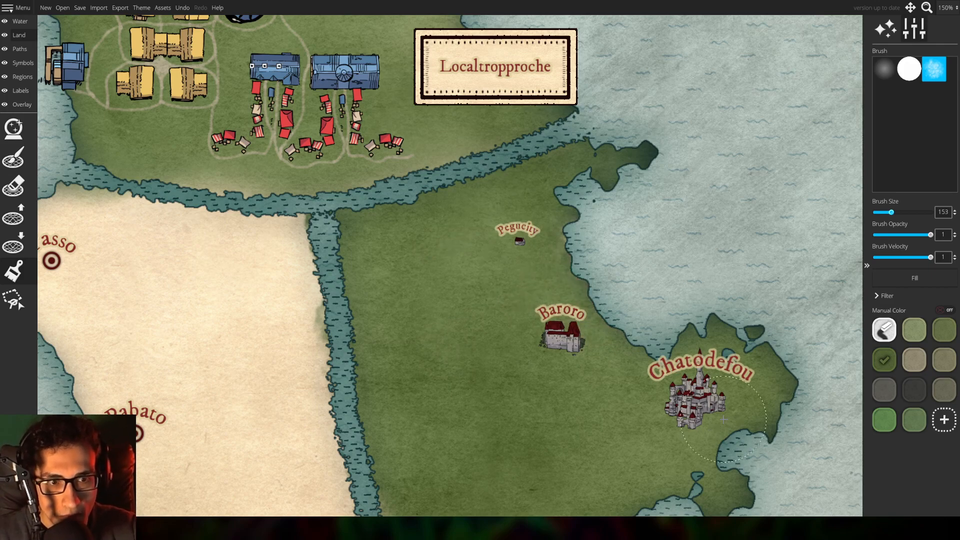
drag(755, 400, 686, 238)
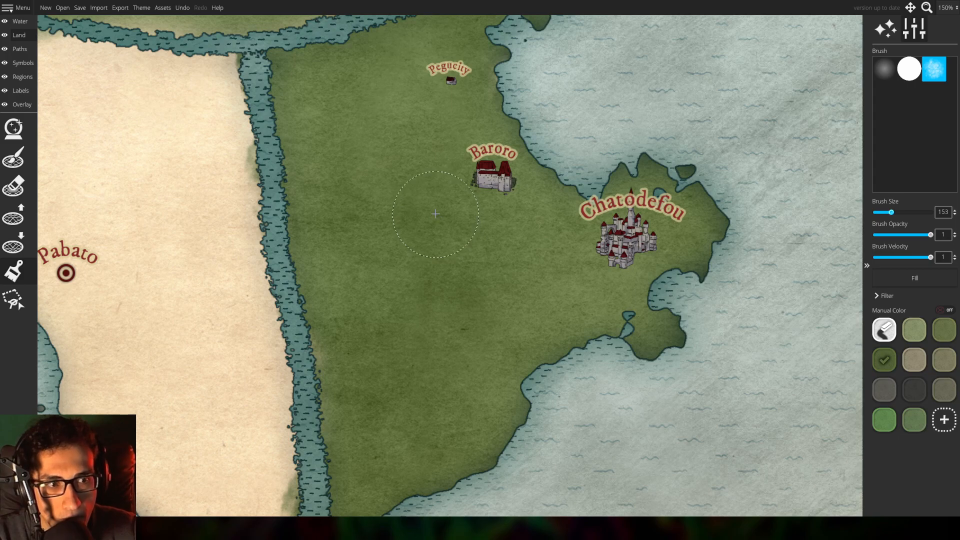
drag(408, 167, 541, 285)
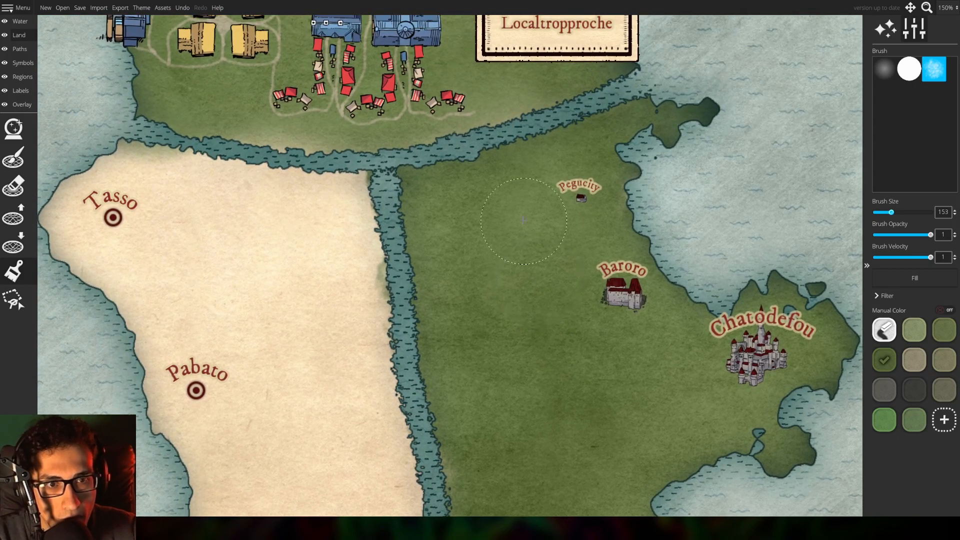
drag(525, 225, 600, 377)
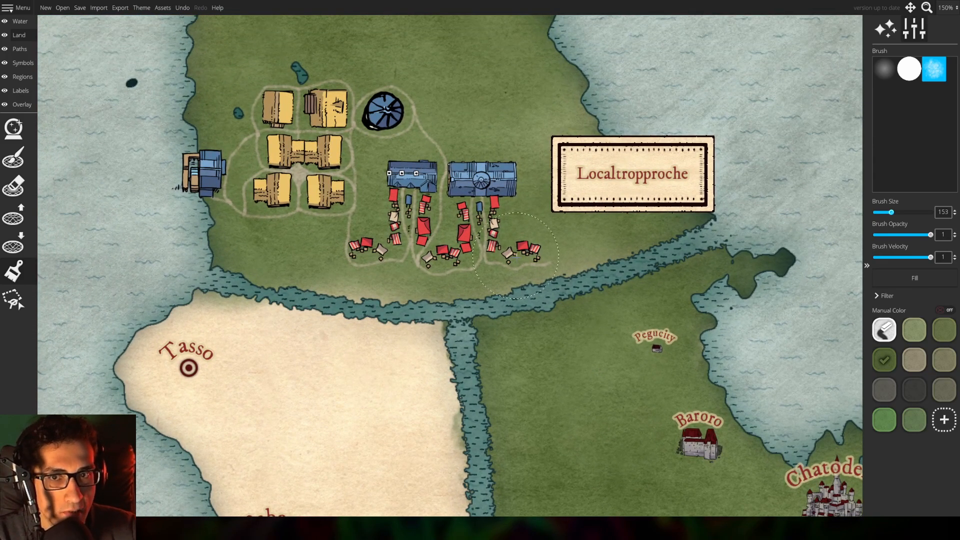
drag(762, 431, 545, 219)
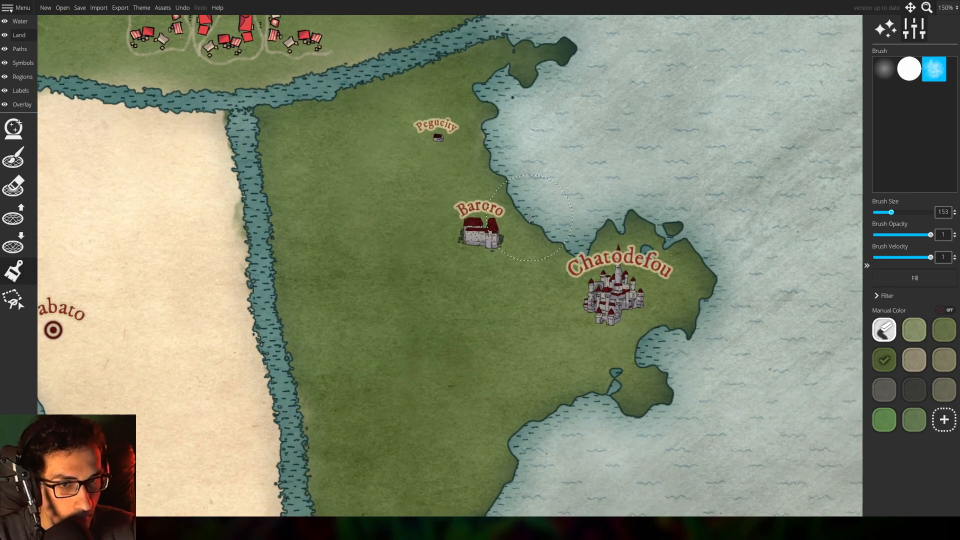
Paint a beige road with brush size 8 from Chatodefou through Baroro to Pegucity
click(914, 360)
drag(891, 212, 877, 215)
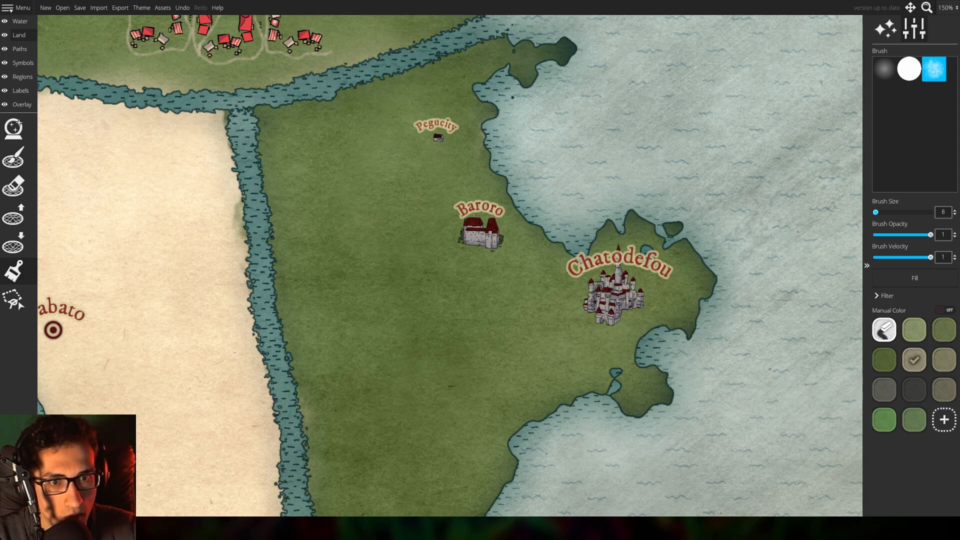
mouse_move(592, 335)
mouse_down()
mouse_move(522, 322)
mouse_move(506, 302)
mouse_move(449, 207)
mouse_move(438, 139)
mouse_up()
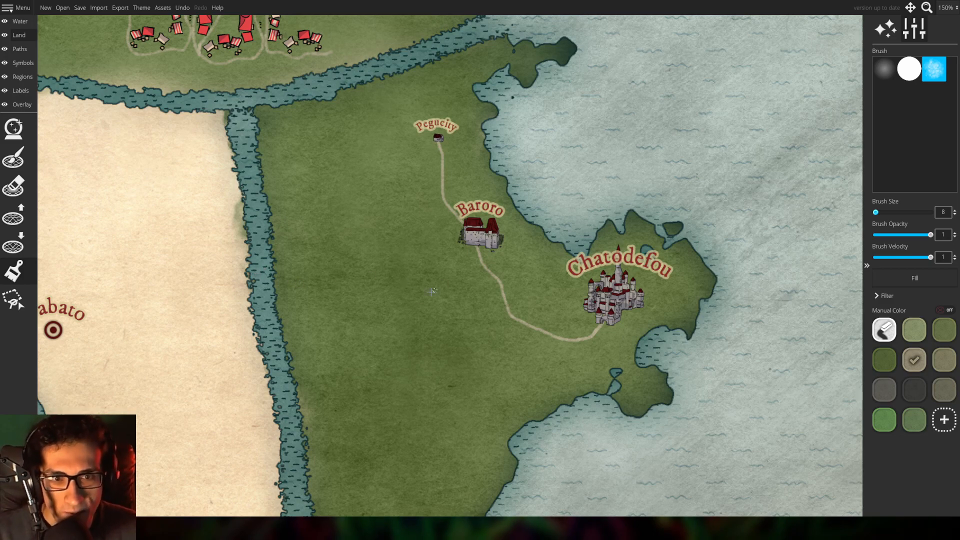
Paint the western land around Tasso and Pabato down to the southern tip dark green with brush size 199
drag(391, 292, 440, 277)
click(888, 360)
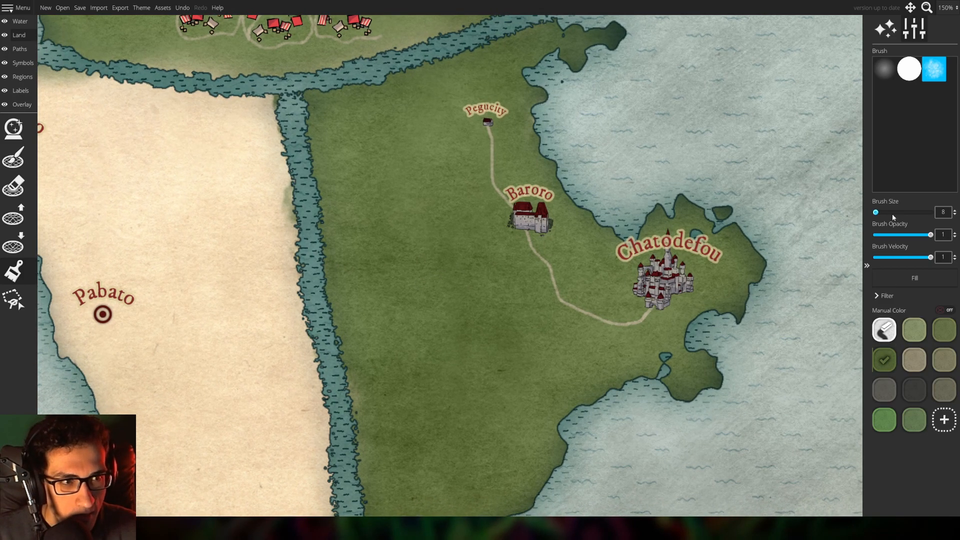
drag(875, 212, 896, 212)
drag(242, 258, 422, 285)
mouse_move(315, 205)
mouse_down()
mouse_move(224, 145)
mouse_move(164, 196)
mouse_move(163, 159)
mouse_move(228, 131)
mouse_move(423, 148)
mouse_move(452, 166)
mouse_move(477, 449)
mouse_move(424, 271)
mouse_move(376, 211)
mouse_move(306, 225)
mouse_move(202, 207)
mouse_move(292, 390)
mouse_move(300, 467)
mouse_move(298, 313)
mouse_move(350, 253)
mouse_move(387, 288)
mouse_move(276, 247)
mouse_move(295, 422)
mouse_move(243, 407)
mouse_move(367, 336)
mouse_move(413, 199)
mouse_move(389, 478)
mouse_up()
drag(389, 478, 393, 328)
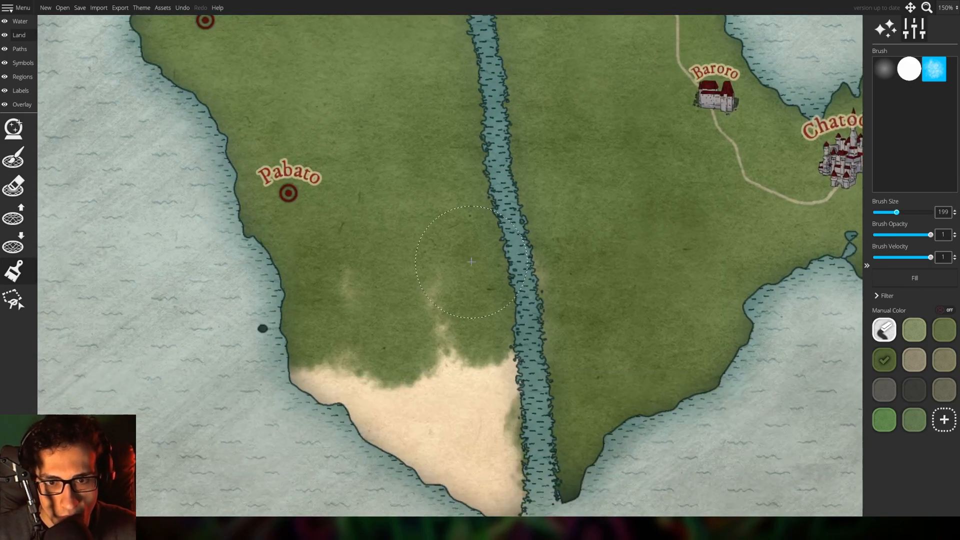
mouse_move(348, 376)
mouse_down()
mouse_move(391, 405)
mouse_move(470, 407)
mouse_move(532, 444)
mouse_move(428, 266)
mouse_move(480, 247)
mouse_move(595, 325)
mouse_up()
drag(500, 234, 593, 327)
click(21, 91)
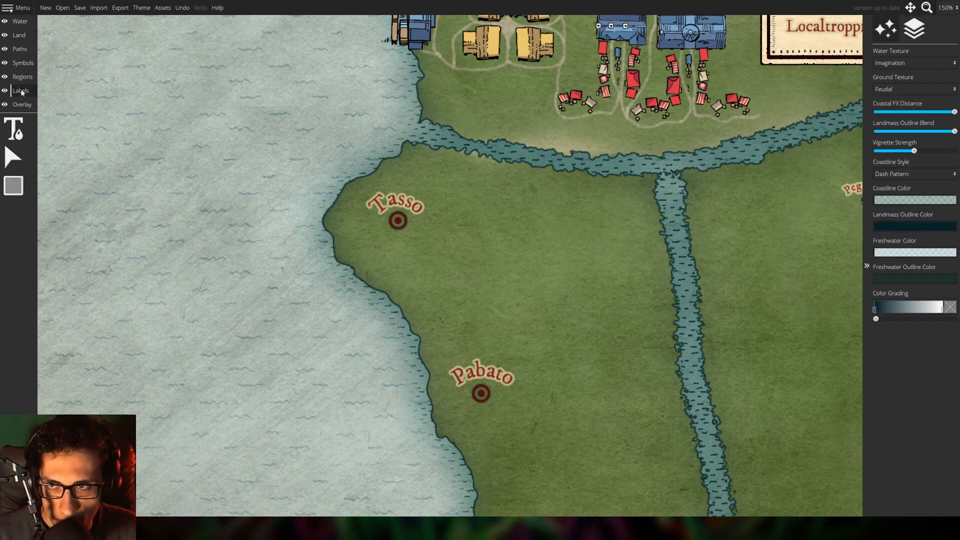
click(22, 82)
click(23, 63)
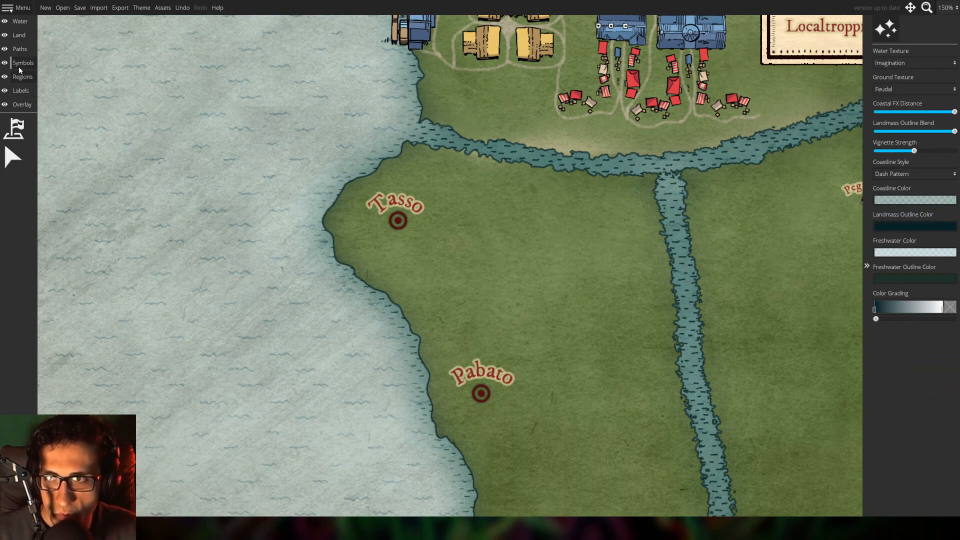
click(22, 106)
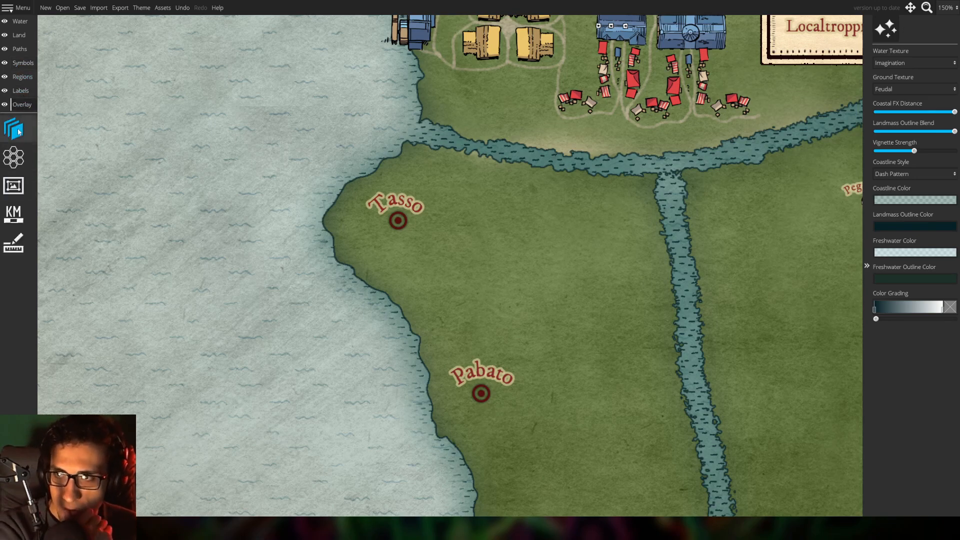
click(23, 50)
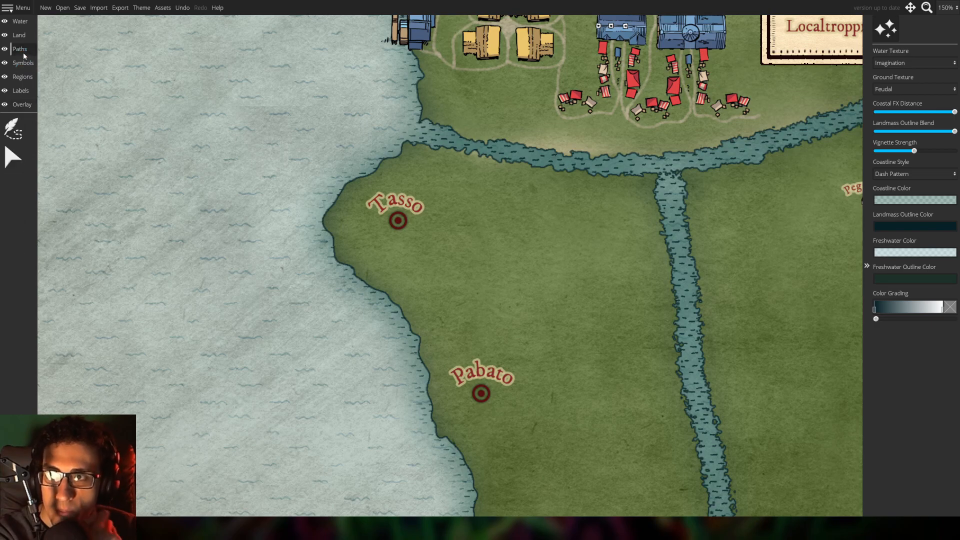
Try a dark blue path in the thick solid style from Tasso to Pabato at width 4
click(14, 128)
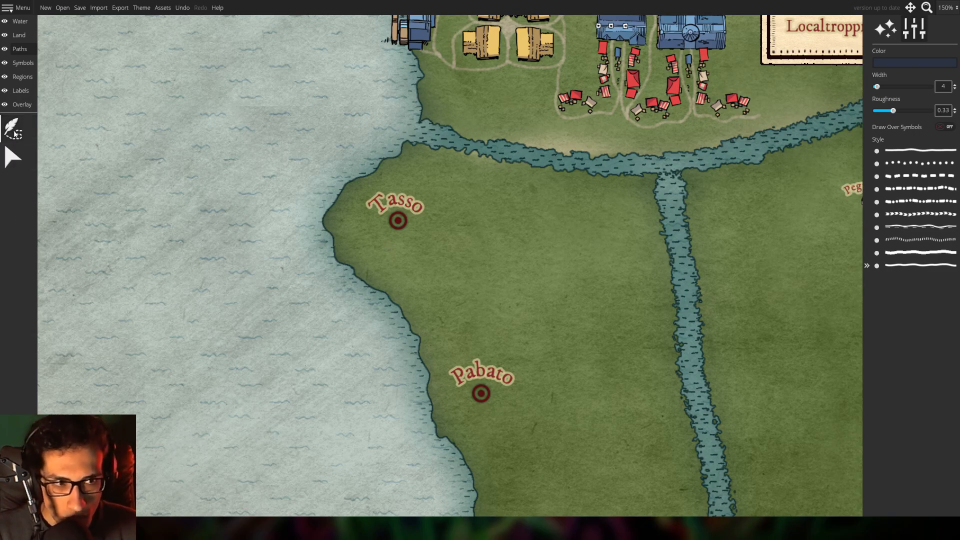
drag(705, 280, 641, 246)
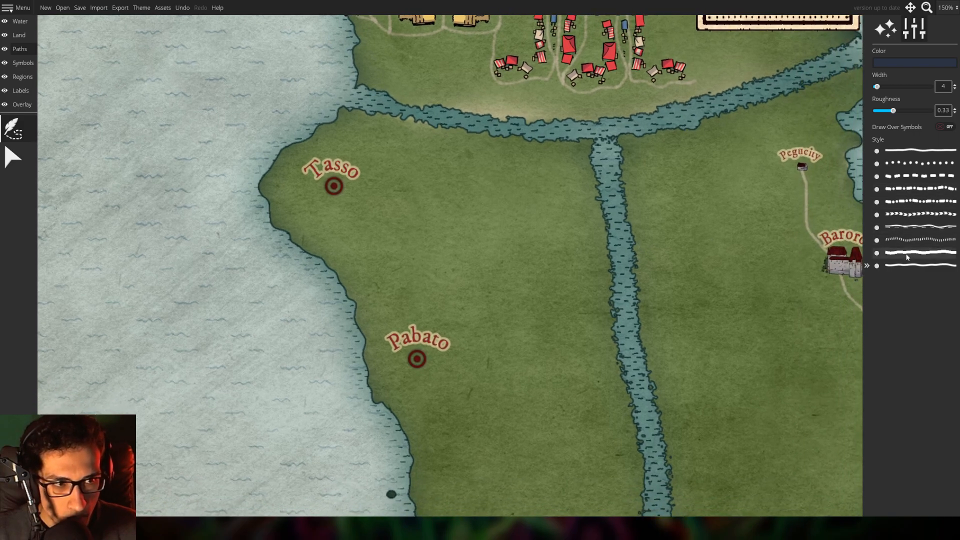
click(877, 253)
mouse_move(338, 188)
mouse_down()
mouse_move(391, 235)
mouse_move(418, 355)
mouse_up()
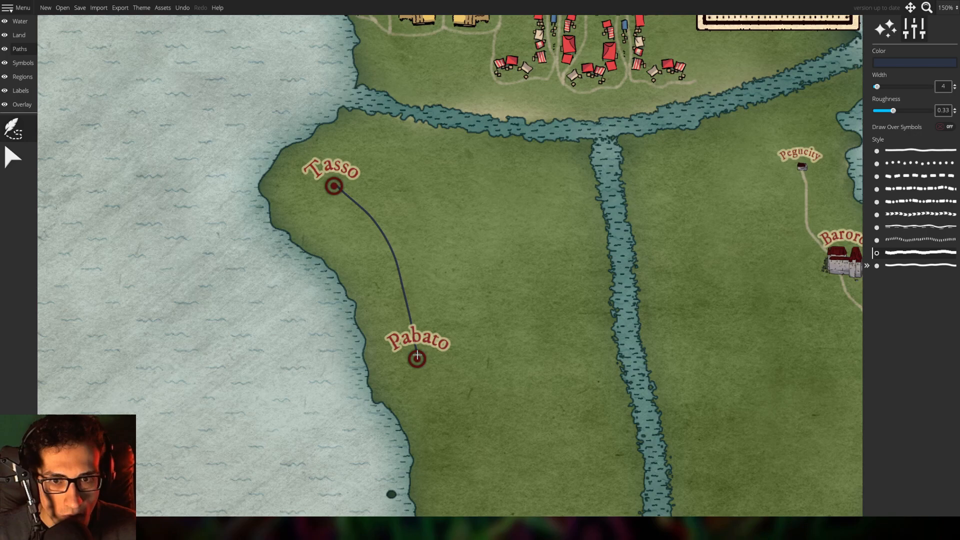
key(ctrl+z)
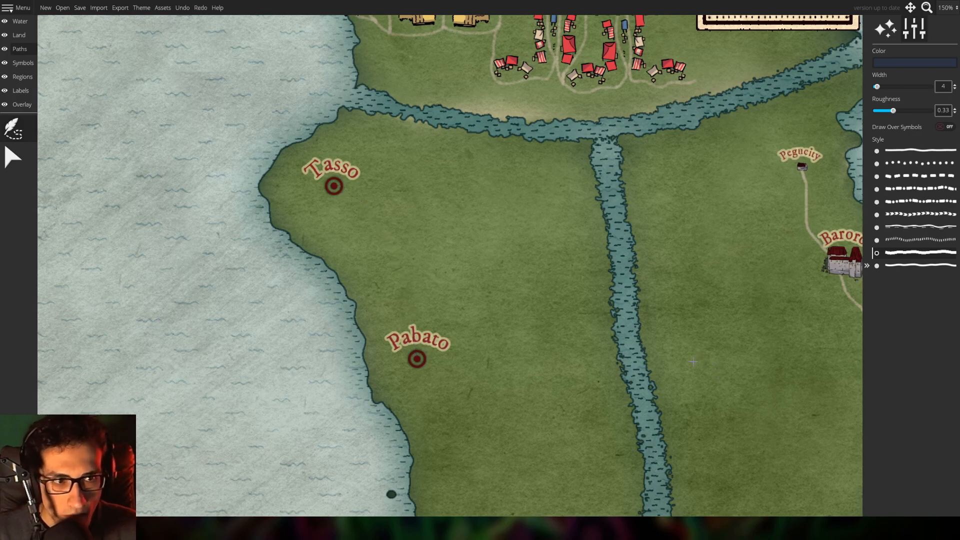
Try a dark brown (#422929) thick solid path from Tasso to Pabato
click(905, 63)
drag(868, 36, 868, 7)
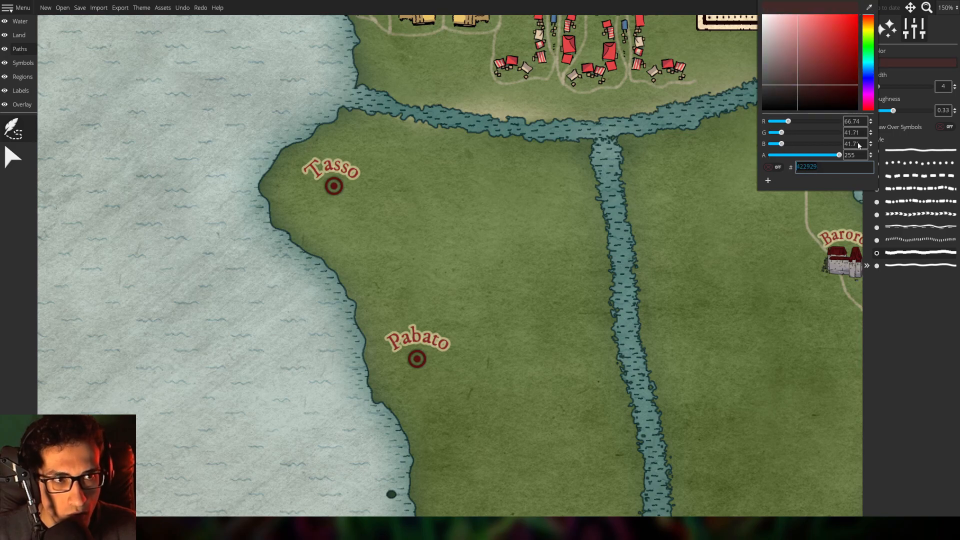
click(905, 299)
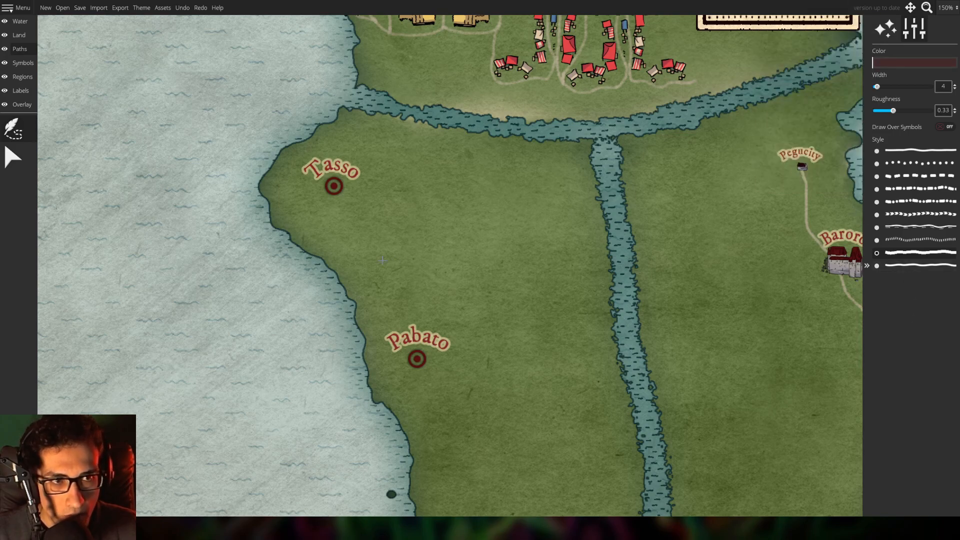
scroll(383, 260, up, 4)
mouse_move(302, 139)
mouse_down()
mouse_move(382, 185)
mouse_move(415, 252)
mouse_move(438, 326)
mouse_move(441, 425)
mouse_up()
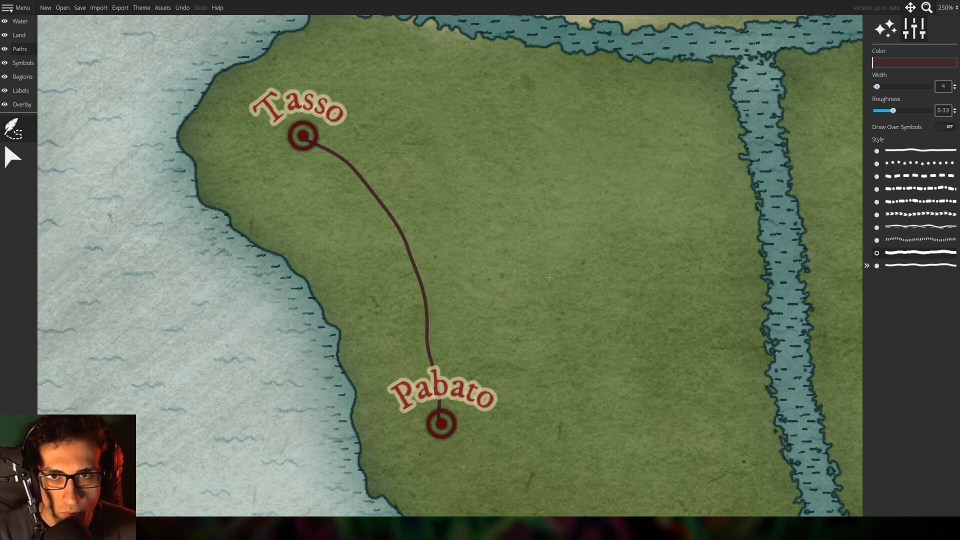
key(ctrl+z)
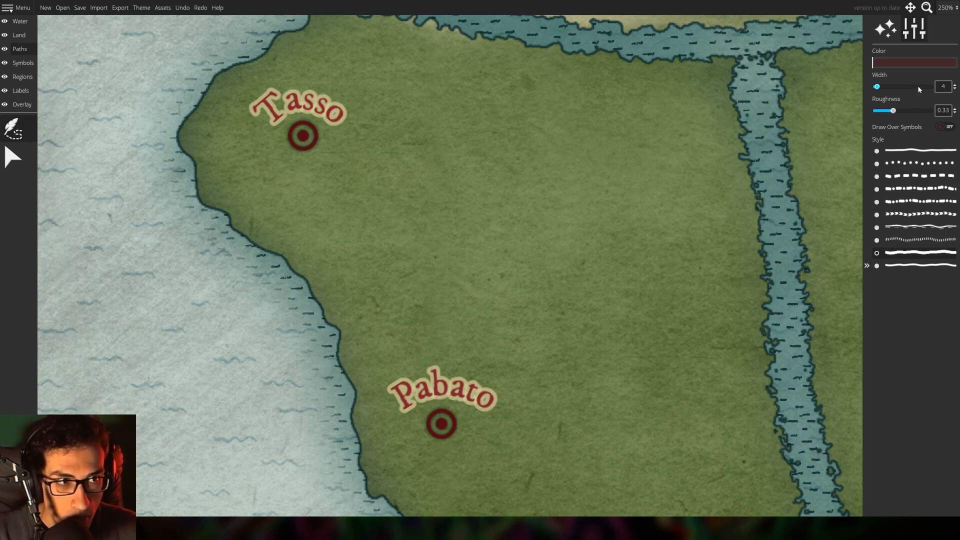
Change the path colour to dark red (#5e2626) and test it with a stroke southeast of Tasso
click(909, 63)
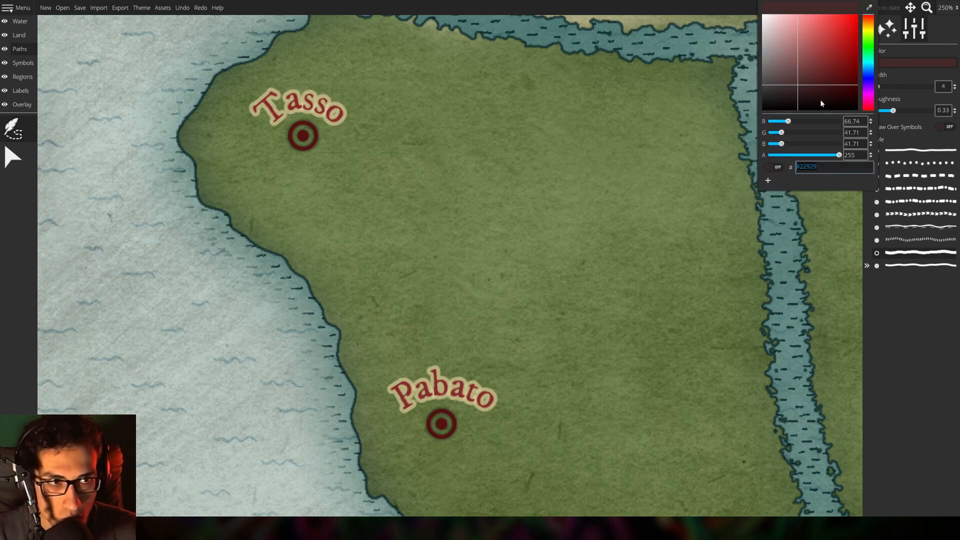
drag(801, 87, 822, 78)
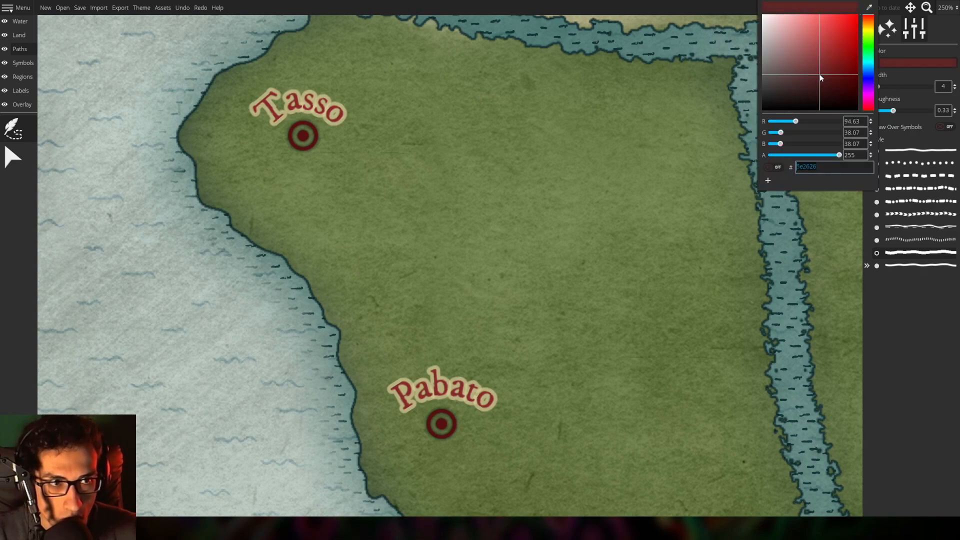
click(901, 269)
drag(386, 174, 635, 223)
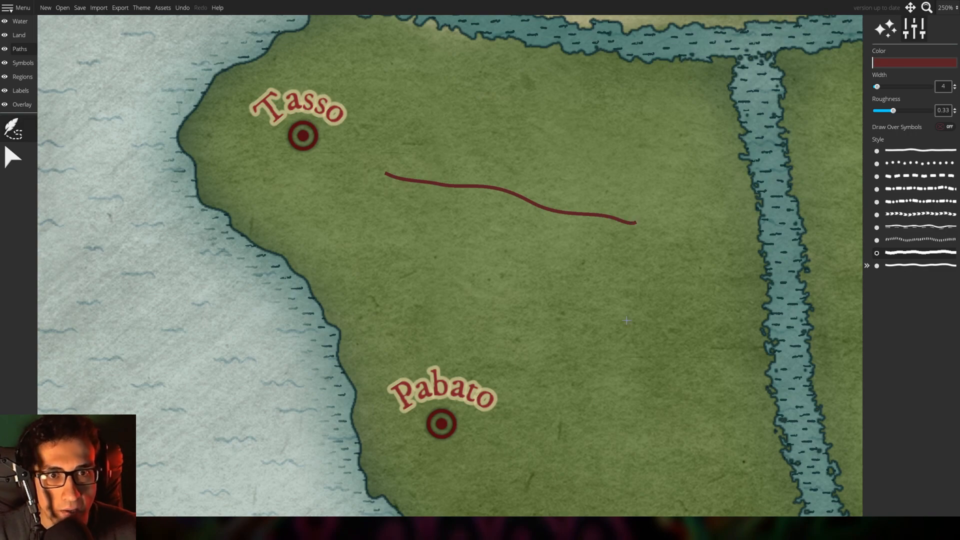
key(ctrl+z)
Draw four diagonal sample paths east of Tasso in the outlined, thick solid, cross-hatched and solid-with-dashed-edge styles
click(875, 266)
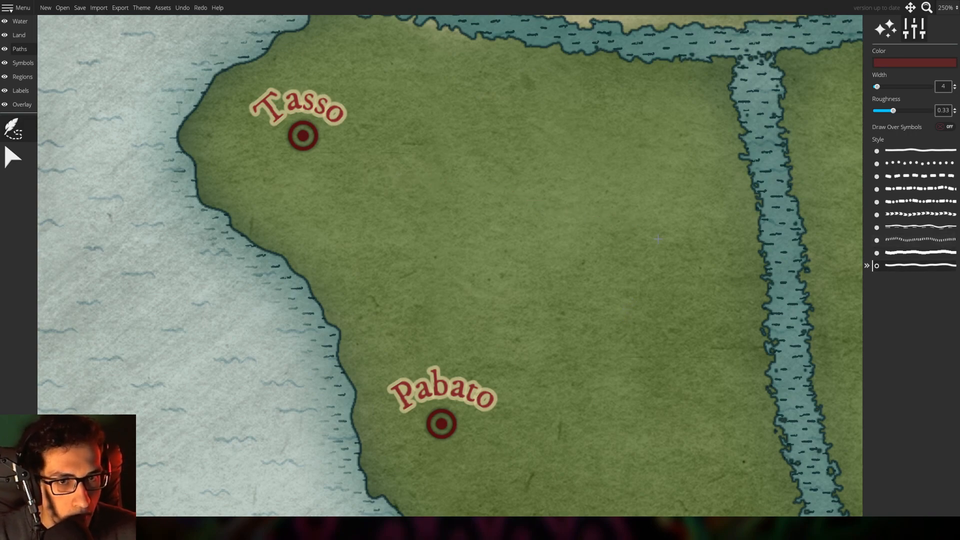
mouse_move(399, 140)
mouse_down()
mouse_move(528, 272)
mouse_move(582, 351)
mouse_up()
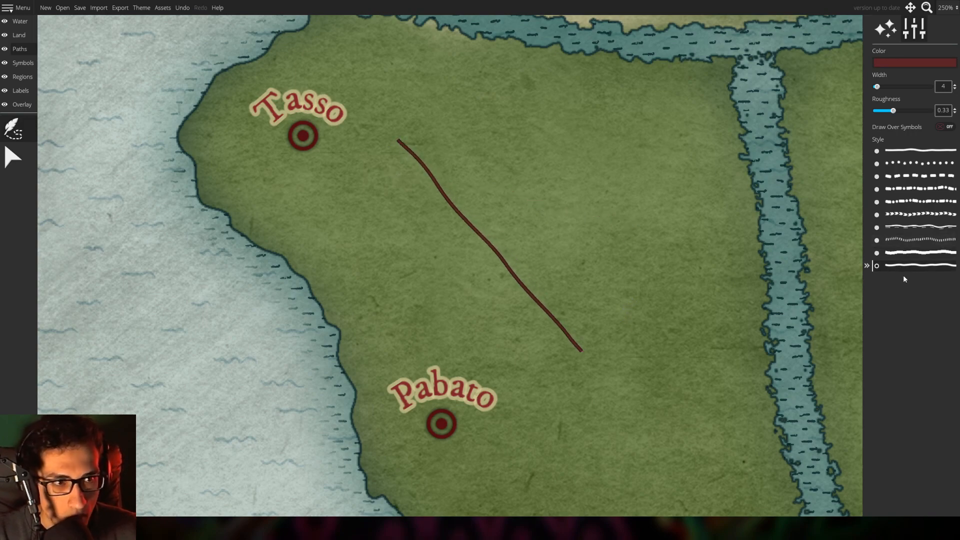
click(904, 253)
mouse_move(428, 121)
mouse_down()
mouse_move(621, 324)
mouse_move(685, 314)
mouse_up()
click(888, 240)
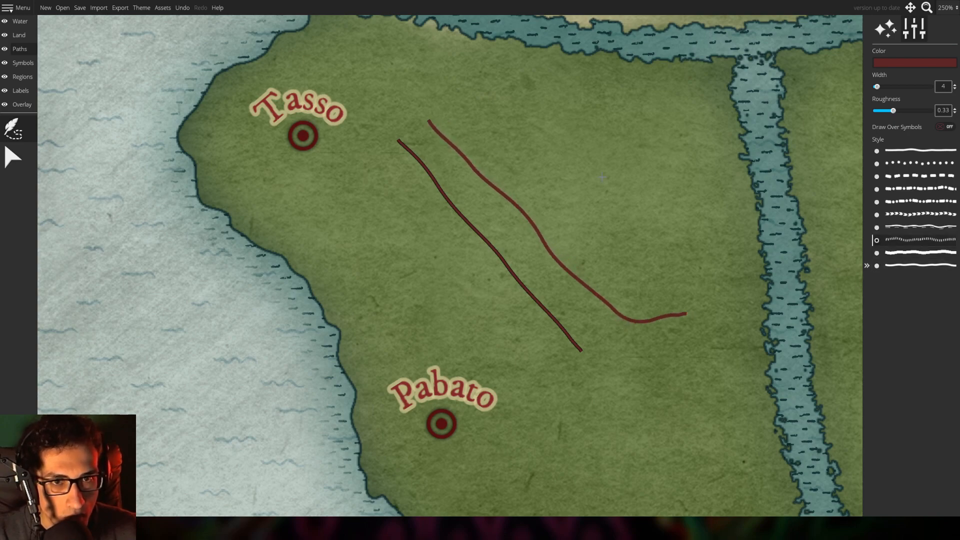
mouse_move(476, 108)
mouse_down()
mouse_move(599, 203)
mouse_move(637, 247)
mouse_up()
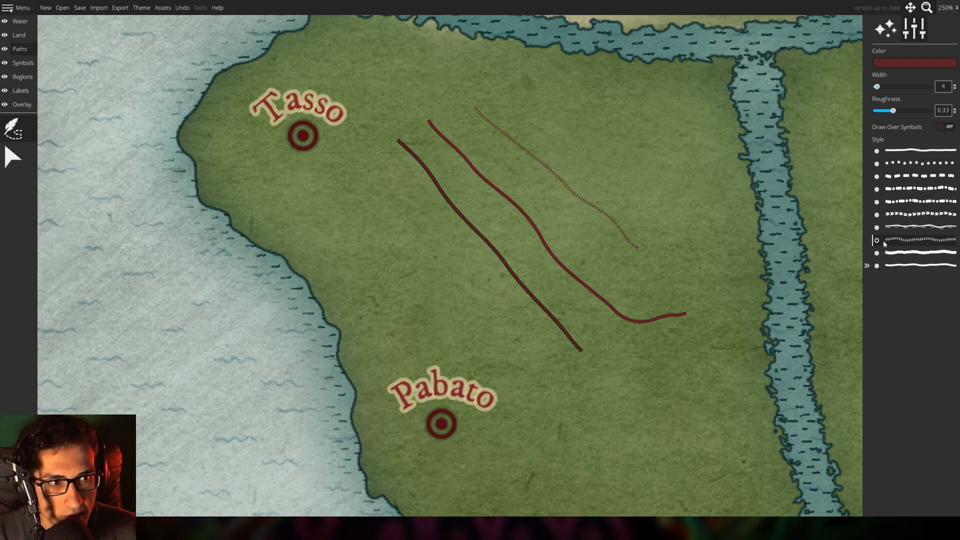
click(892, 227)
drag(497, 92, 715, 207)
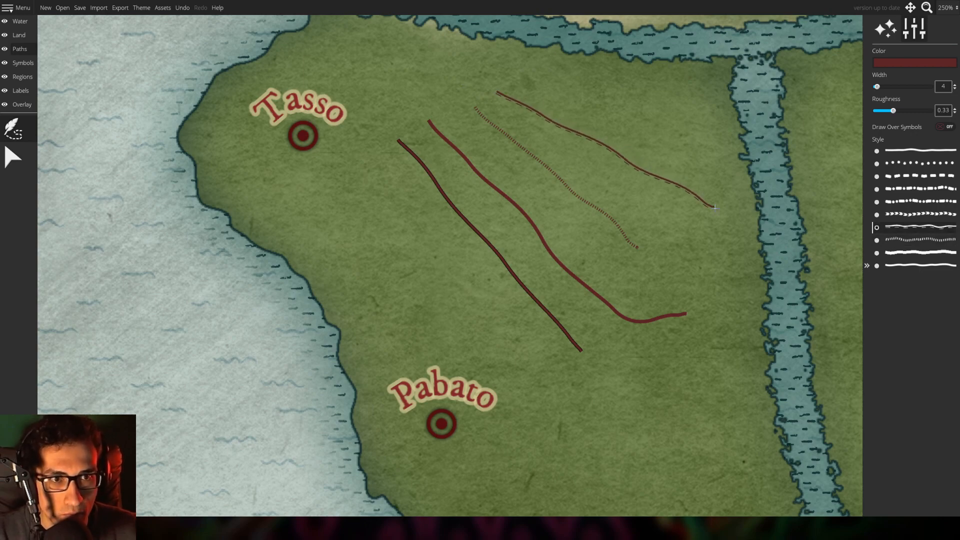
Draw sample paths between Tasso and the river in the arrowhead style and both dash-dot styles
click(888, 214)
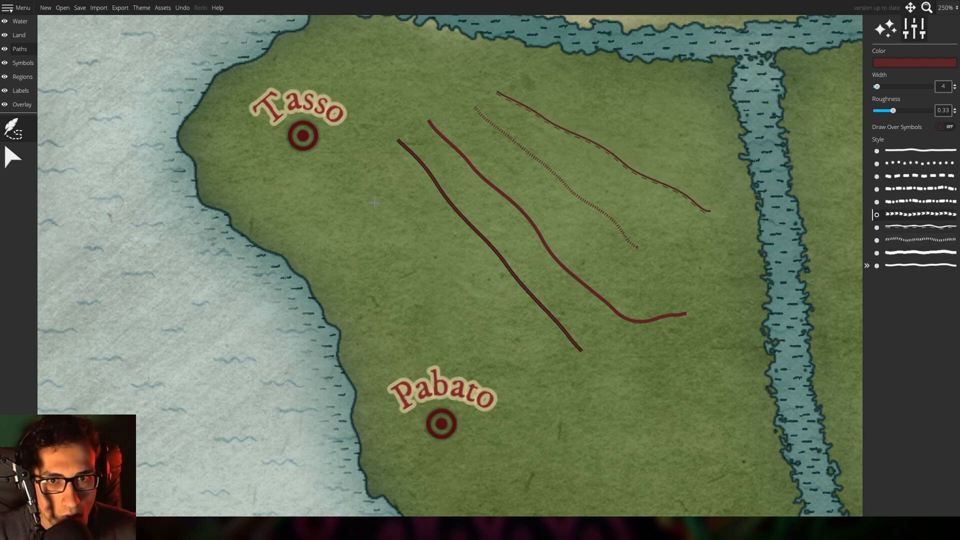
drag(382, 189, 535, 365)
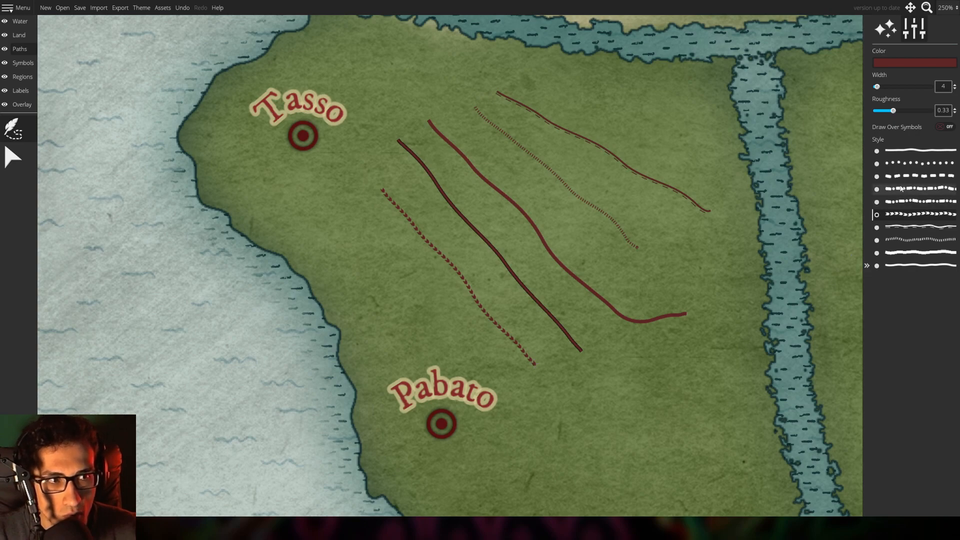
click(912, 203)
mouse_move(325, 222)
mouse_down()
mouse_move(566, 363)
mouse_move(575, 378)
mouse_move(558, 397)
mouse_up()
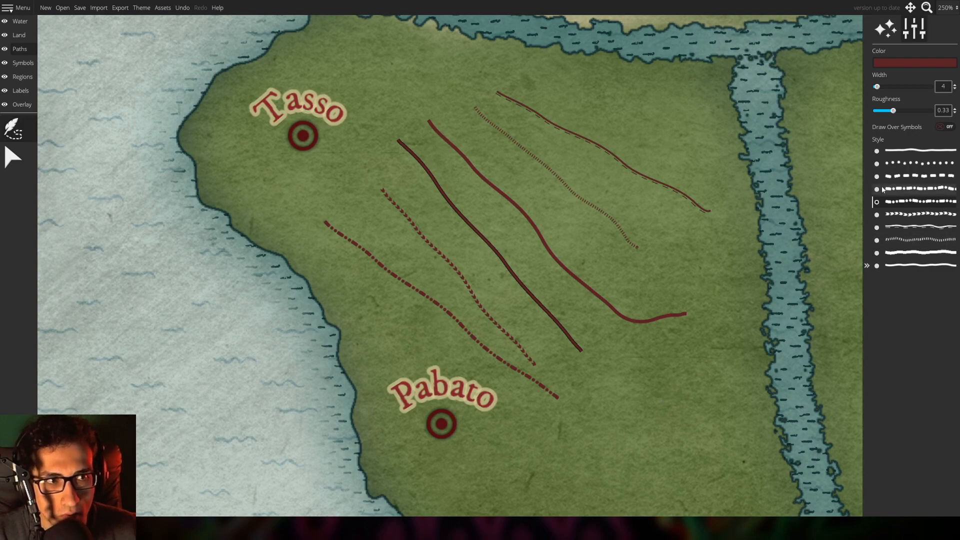
click(911, 189)
drag(610, 420, 714, 346)
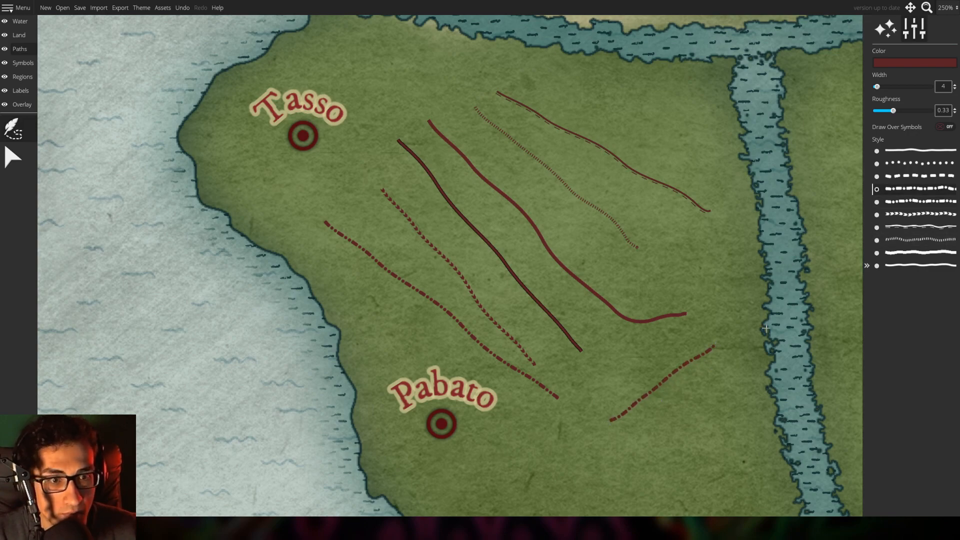
Draw short dotted and dashed sample paths east of Pabato, plus a thin solid one between the outlined and thick solid paths
click(879, 166)
drag(537, 446, 647, 353)
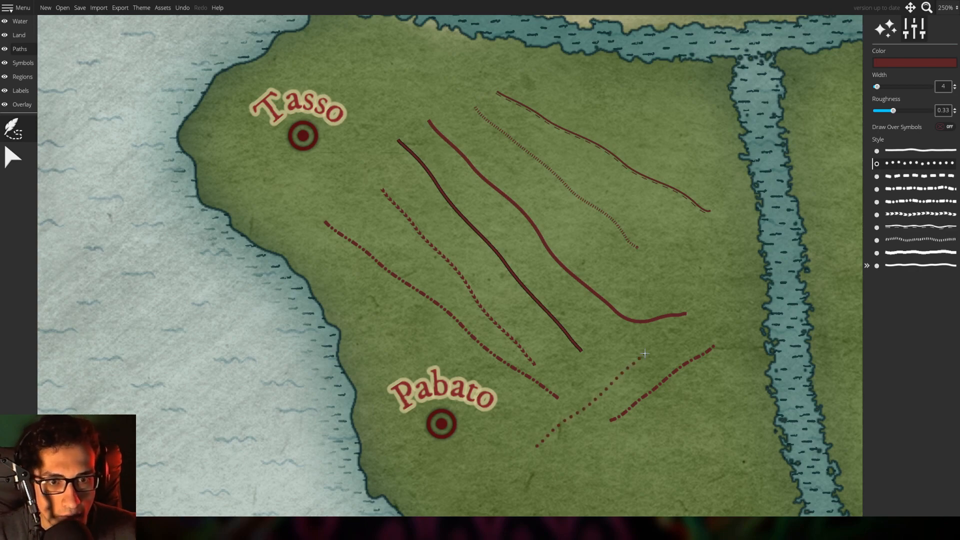
click(878, 177)
drag(564, 464, 649, 355)
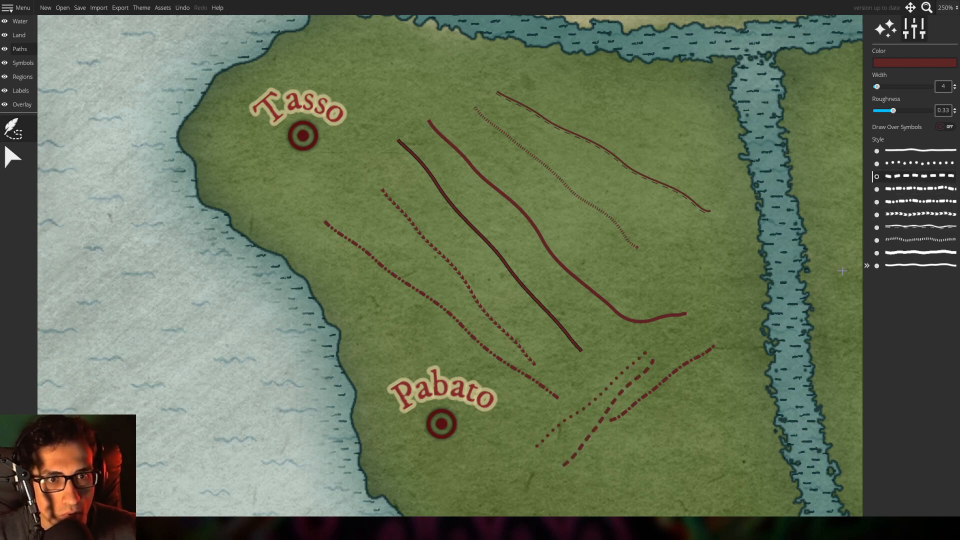
click(878, 151)
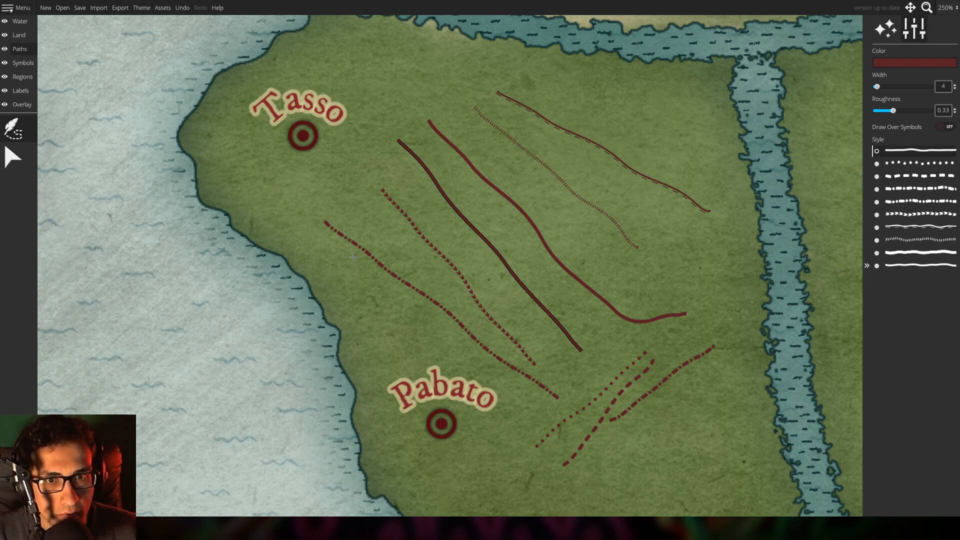
mouse_move(414, 132)
mouse_down()
mouse_move(561, 304)
mouse_move(603, 336)
mouse_up()
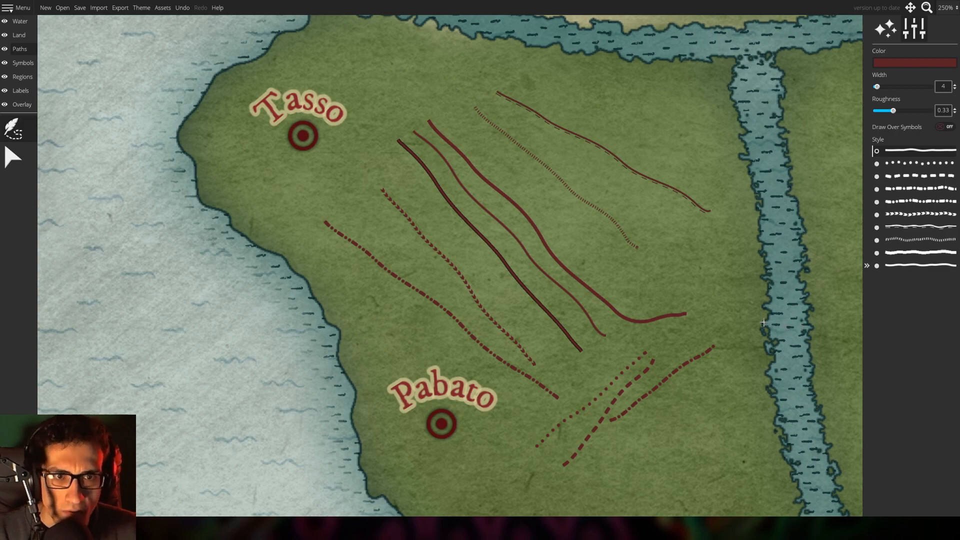
Delete the solid-with-dashed-edge path east of Tasso and the dash-dot and arrowhead paths north of Pabato
click(12, 153)
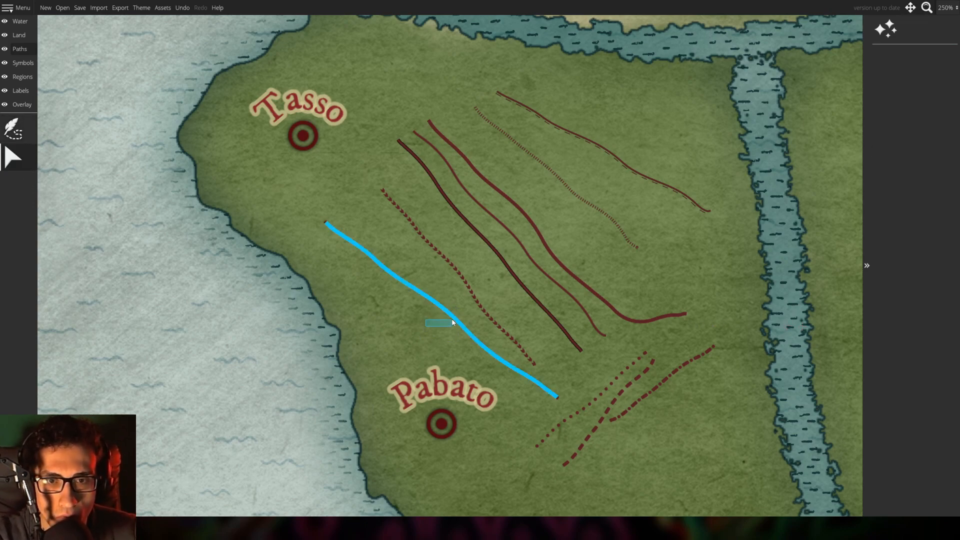
click(634, 175)
key(Delete)
click(453, 321)
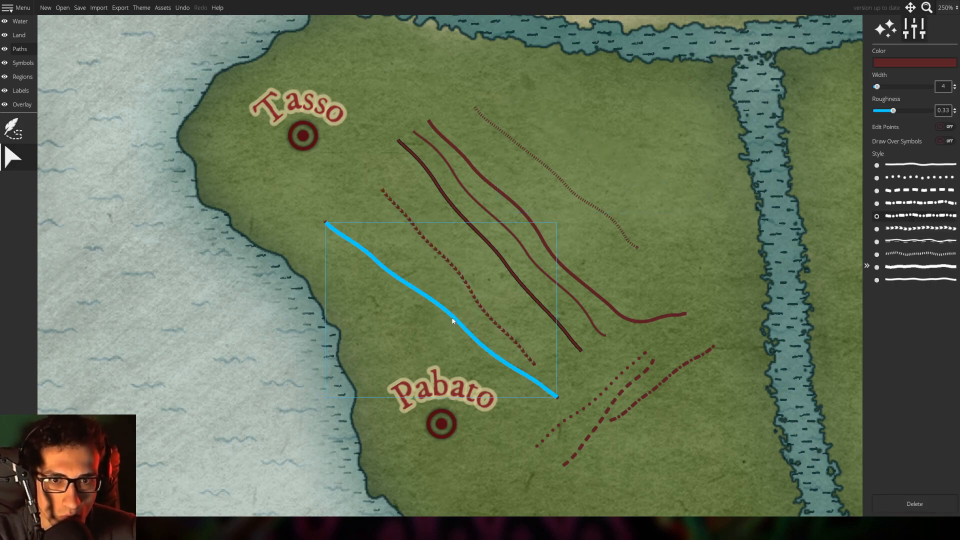
key(Delete)
click(488, 316)
key(Delete)
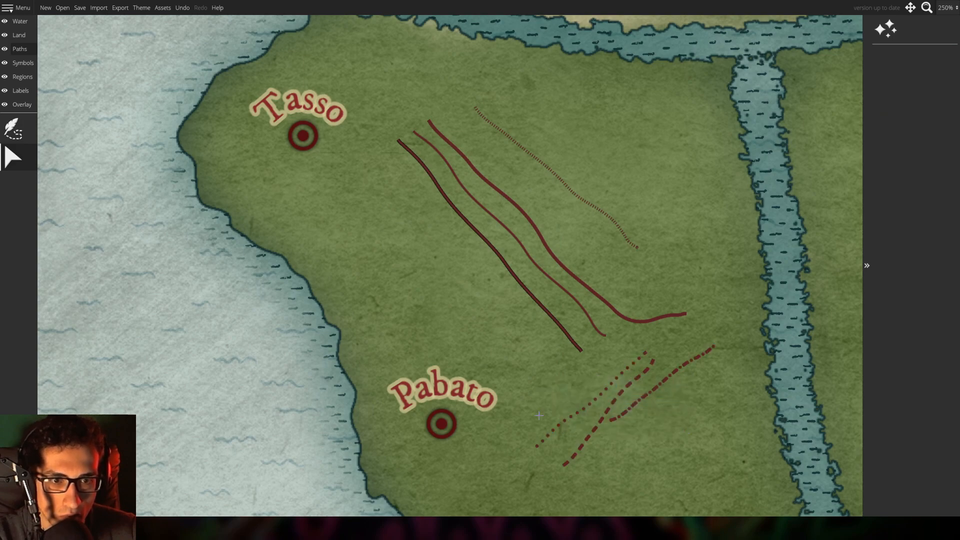
Delete the three short dashed and dotted paths east of Pabato and the long thick solid path
click(606, 405)
key(Delete)
click(596, 398)
key(Delete)
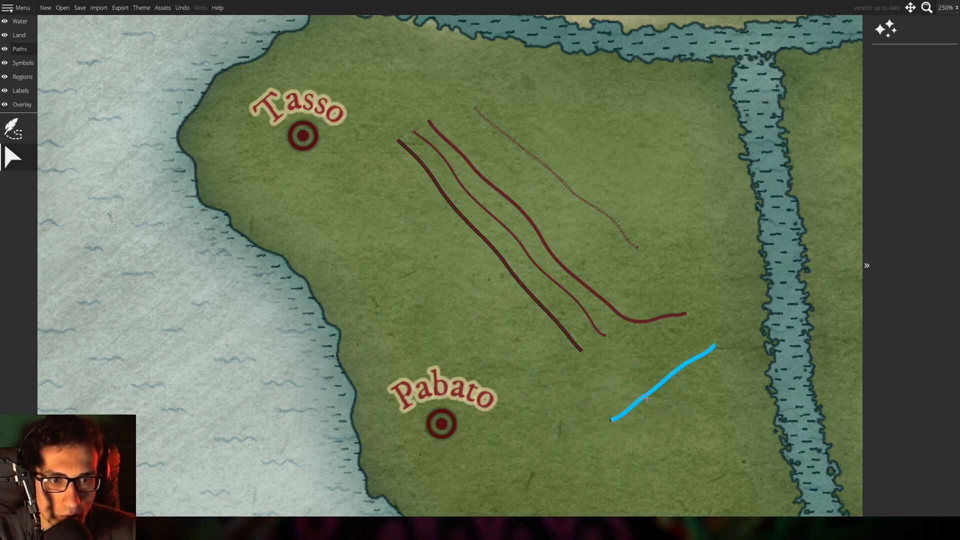
click(644, 397)
key(Delete)
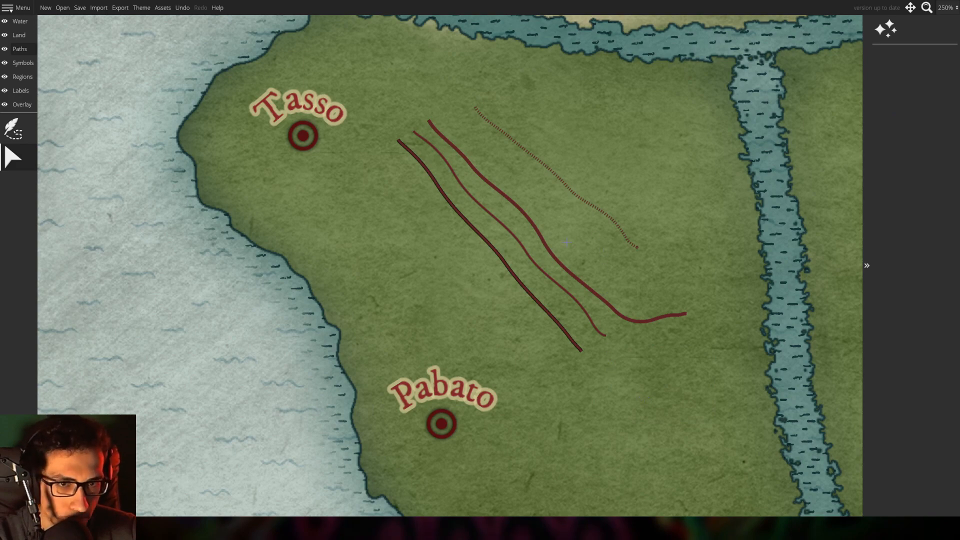
click(573, 268)
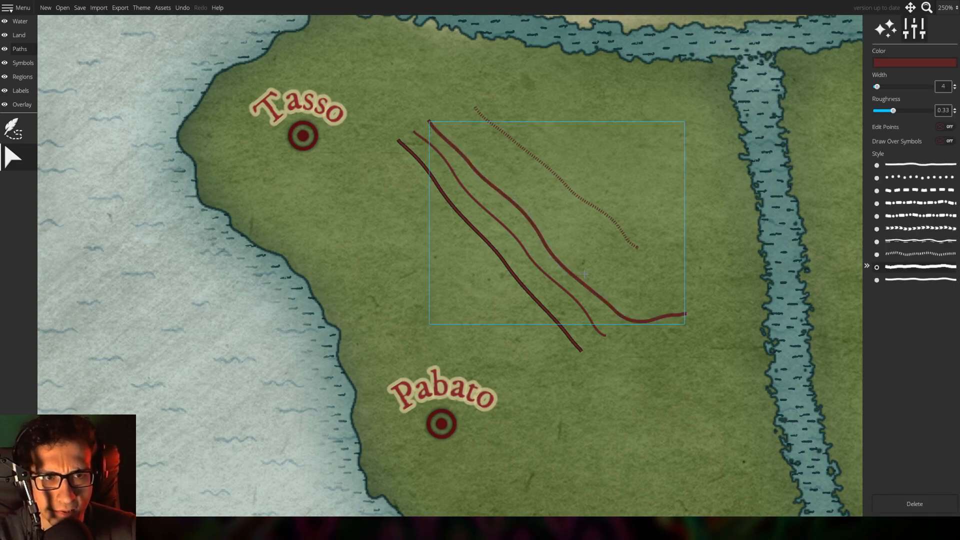
key(Delete)
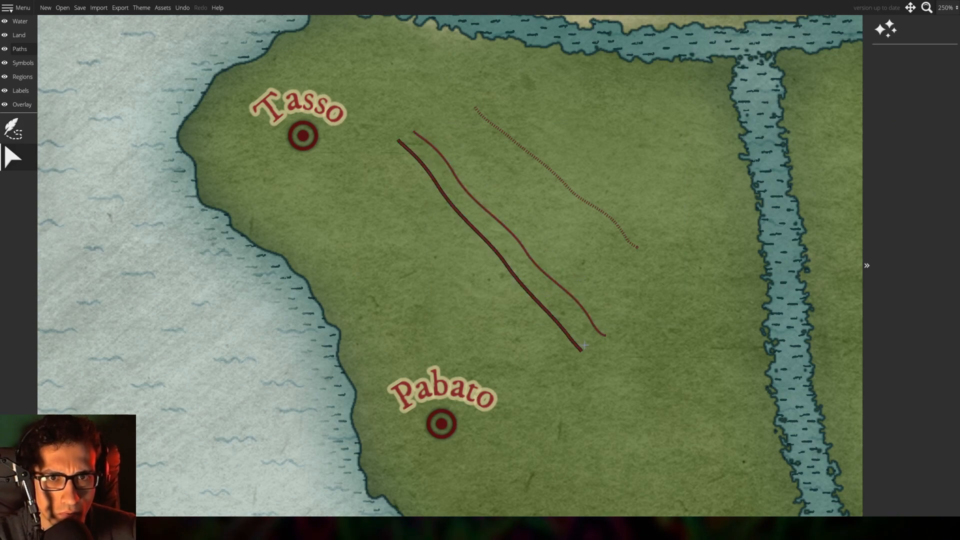
Move the cross-hatched path southwest so it runs close beside the thin solid and outlined paths
click(629, 242)
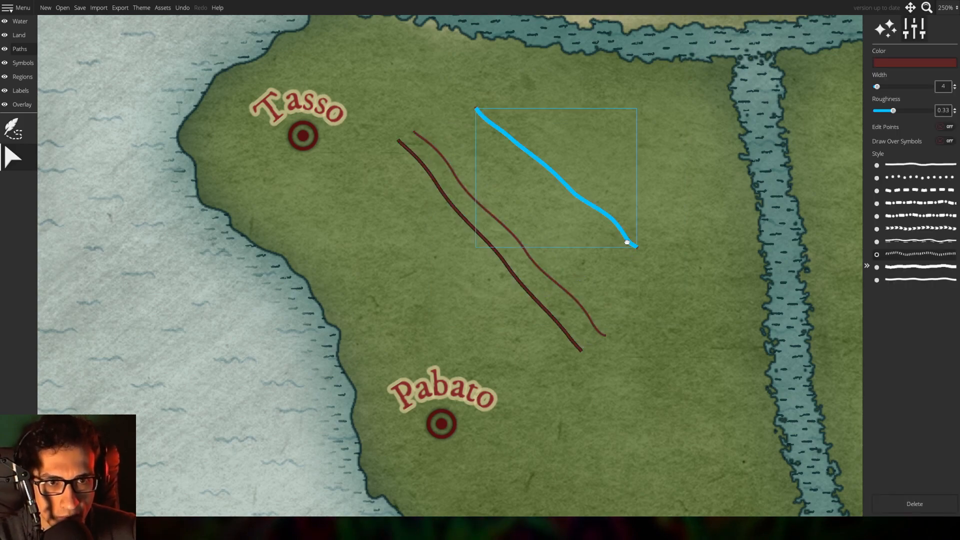
drag(628, 242, 598, 288)
scroll(551, 267, up, 5)
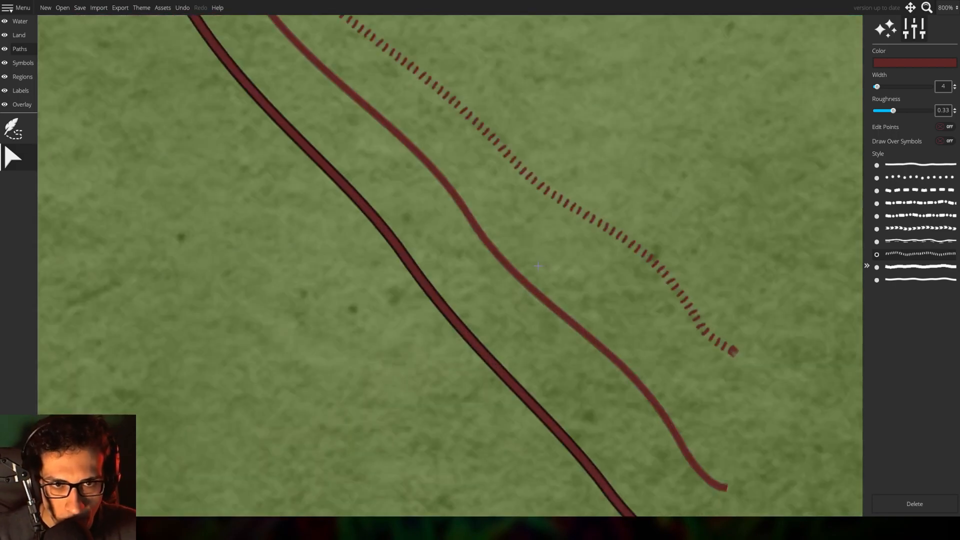
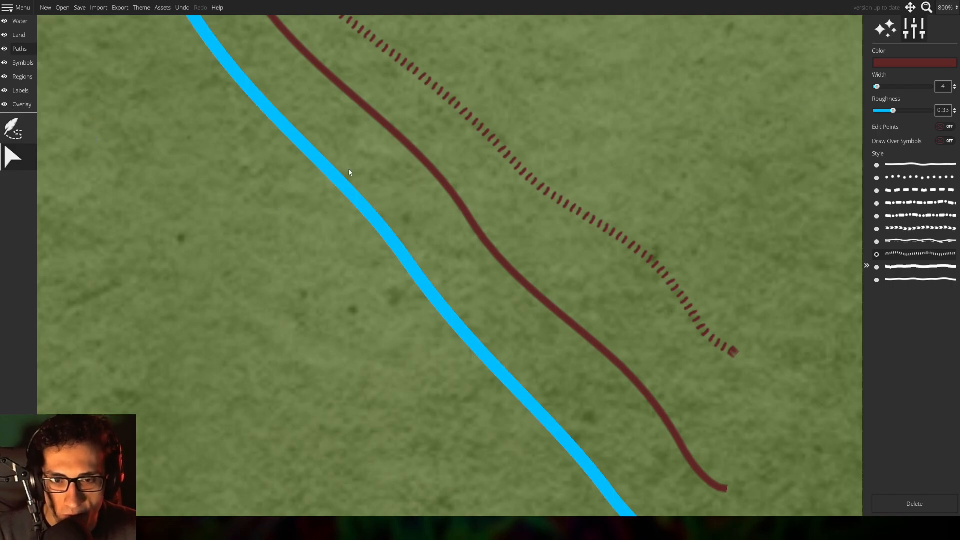
scroll(370, 183, down, 8)
drag(432, 195, 431, 203)
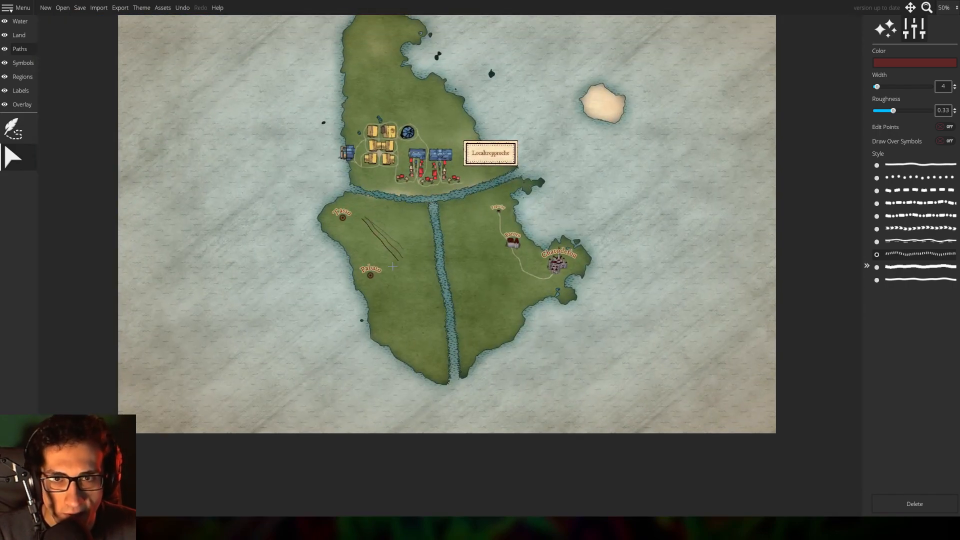
Delete the thin solid path between the outlined and cross-hatched sample paths
drag(650, 206, 656, 248)
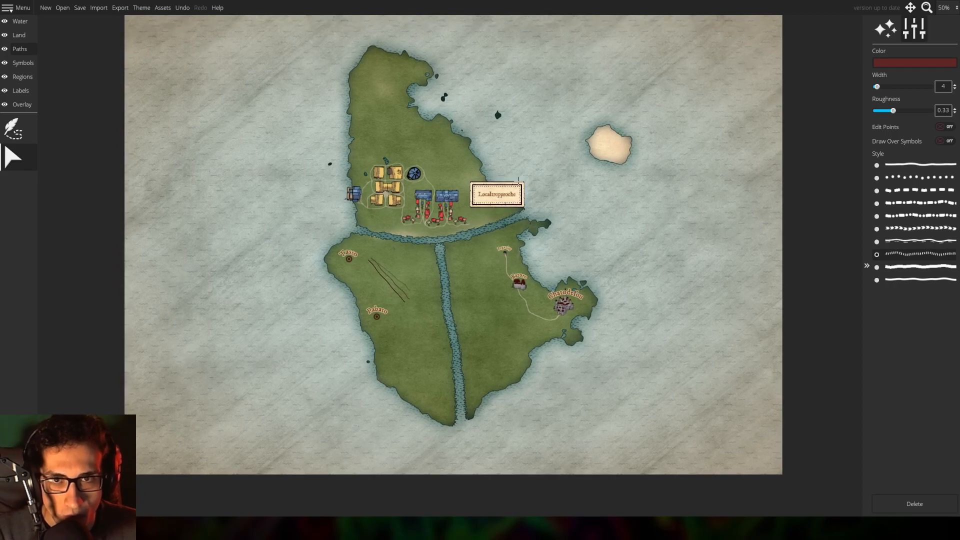
scroll(398, 268, up, 5)
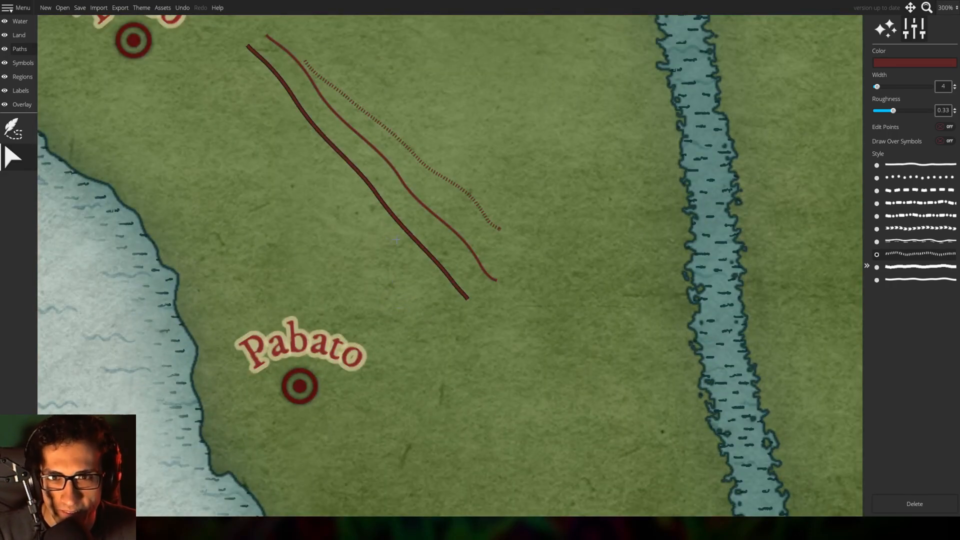
drag(397, 241, 449, 286)
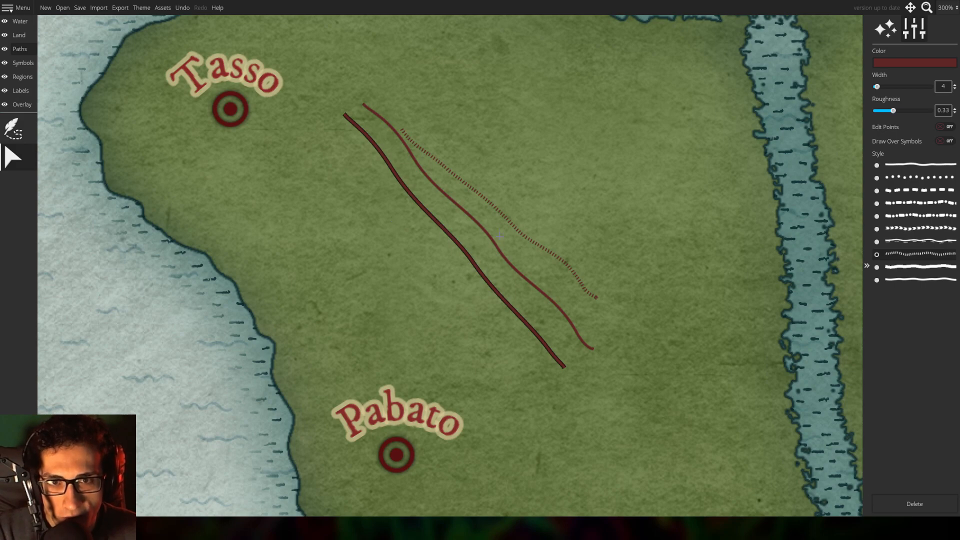
scroll(500, 235, up, 3)
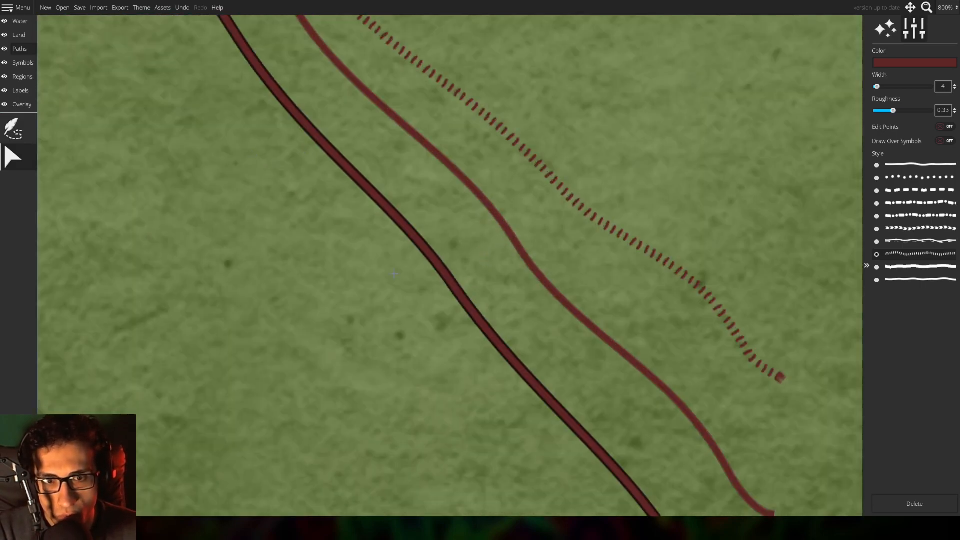
drag(398, 299, 313, 244)
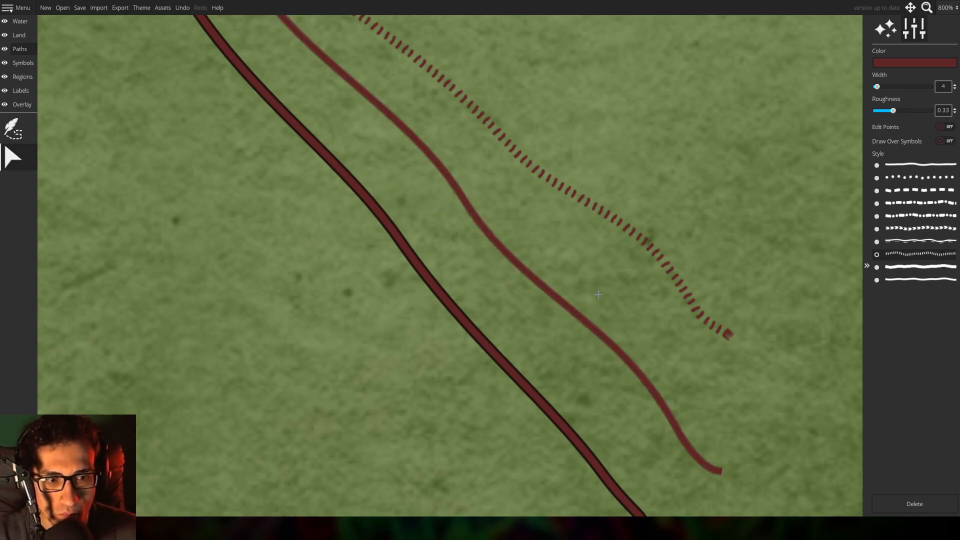
click(590, 322)
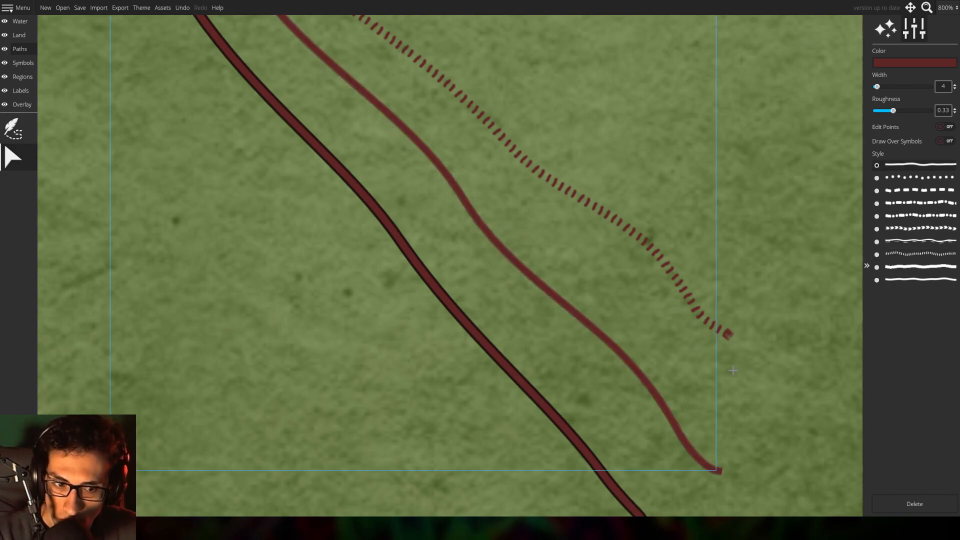
key(Delete)
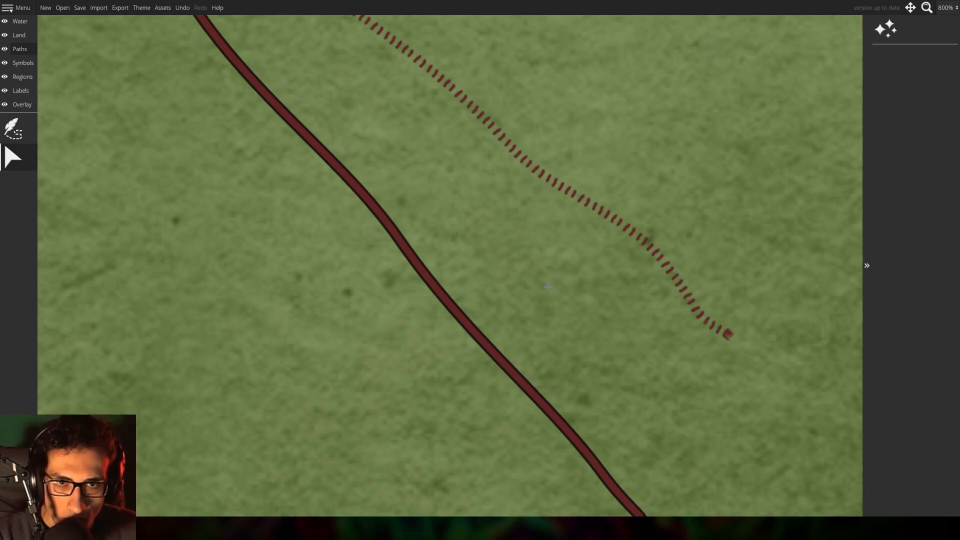
Try short strokes in the thick solid, thin solid and outlined path styles near the cross-hatched path, undoing each one
drag(529, 272, 590, 434)
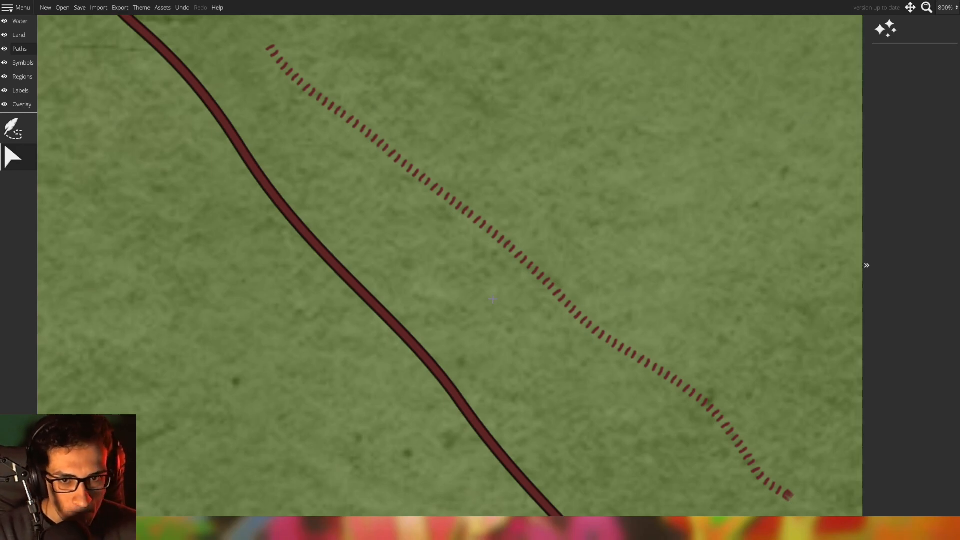
scroll(363, 214, down, 4)
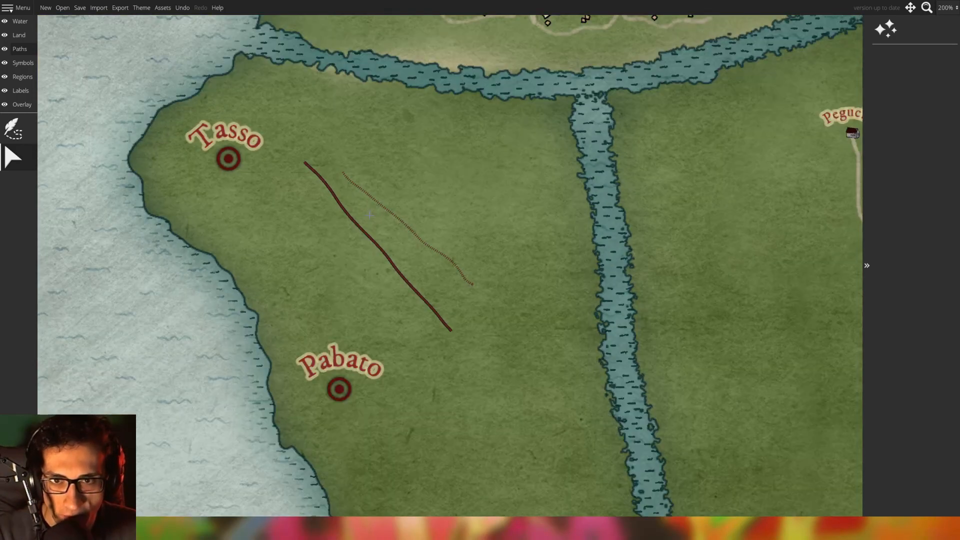
click(14, 129)
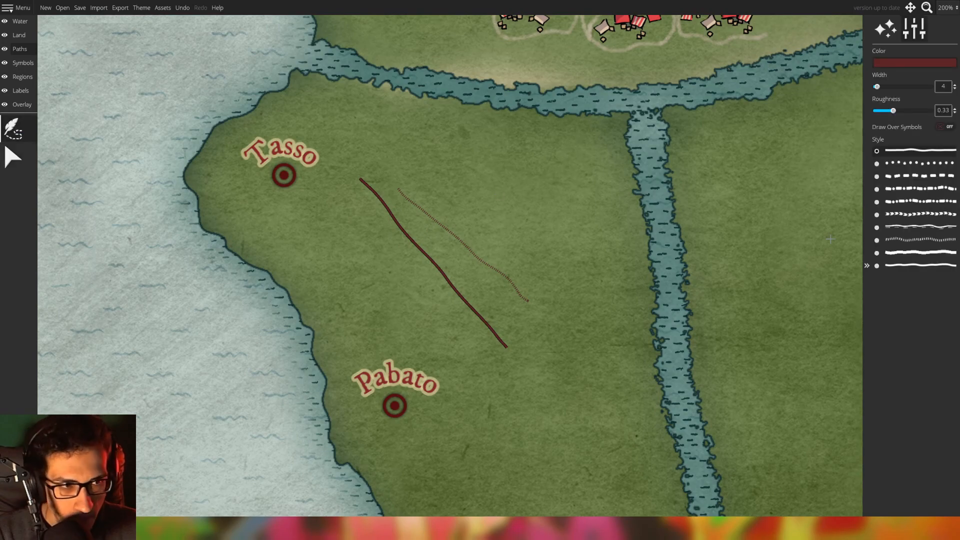
click(914, 258)
scroll(548, 269, up, 3)
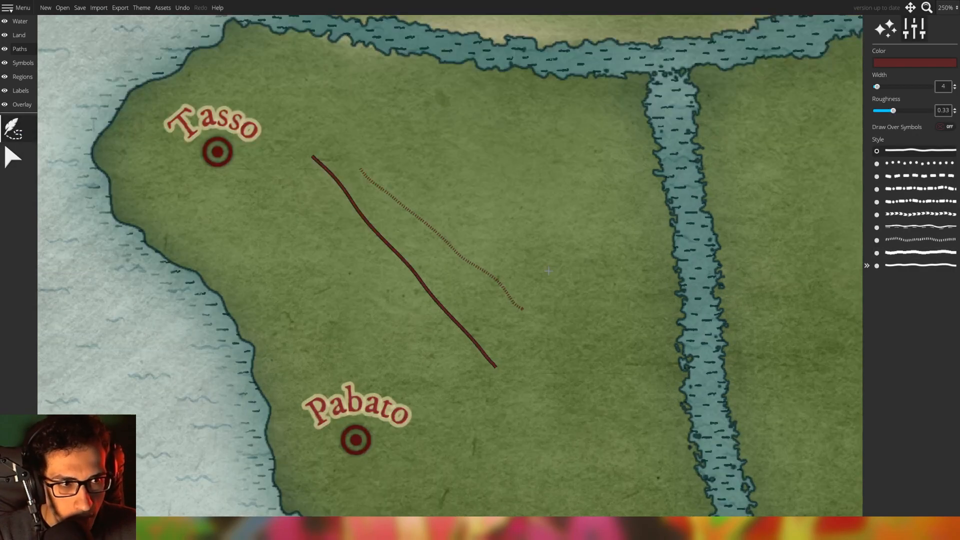
drag(323, 246, 512, 370)
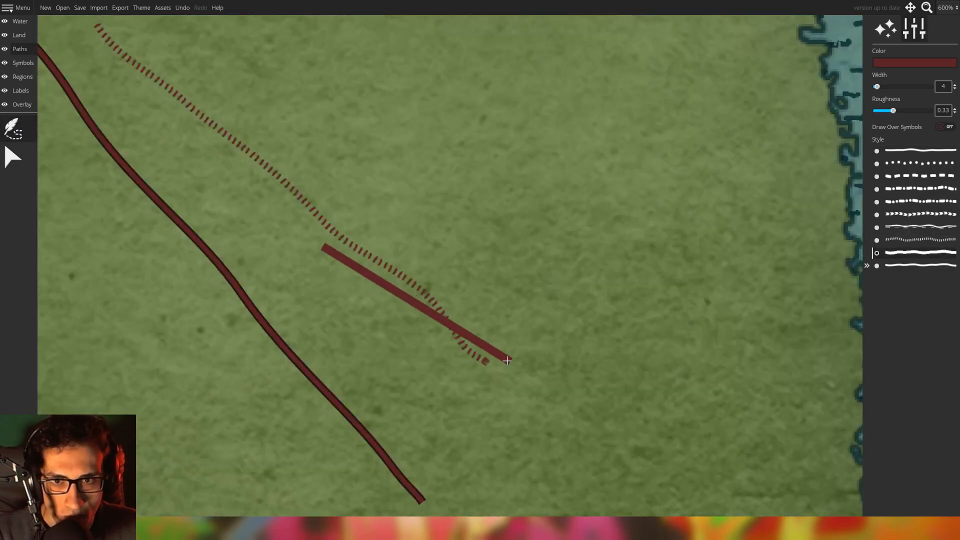
key(ctrl+z)
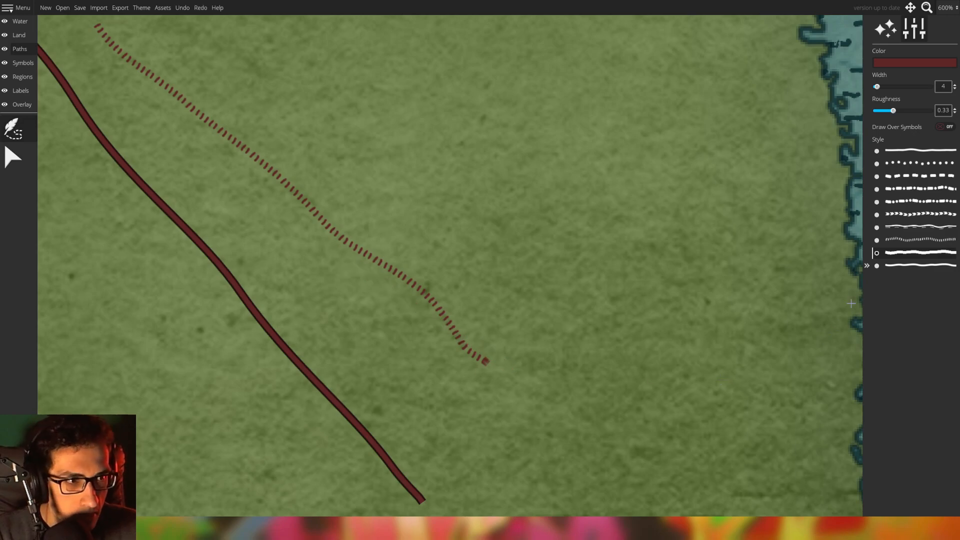
click(894, 150)
drag(270, 302, 561, 358)
key(ctrl+z)
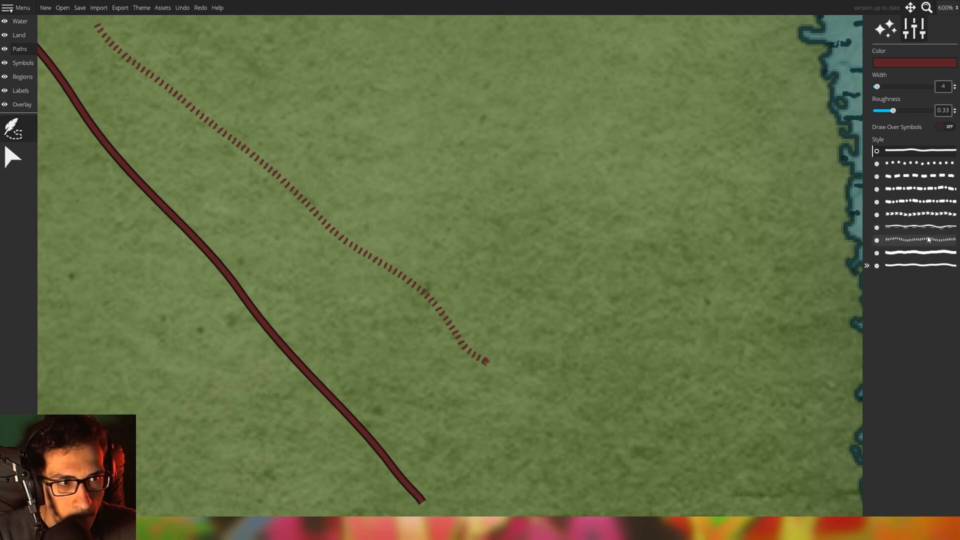
click(920, 266)
mouse_move(340, 225)
mouse_down()
mouse_move(496, 334)
mouse_move(522, 365)
mouse_up()
key(ctrl+z)
drag(290, 301, 582, 288)
scroll(582, 289, down, 5)
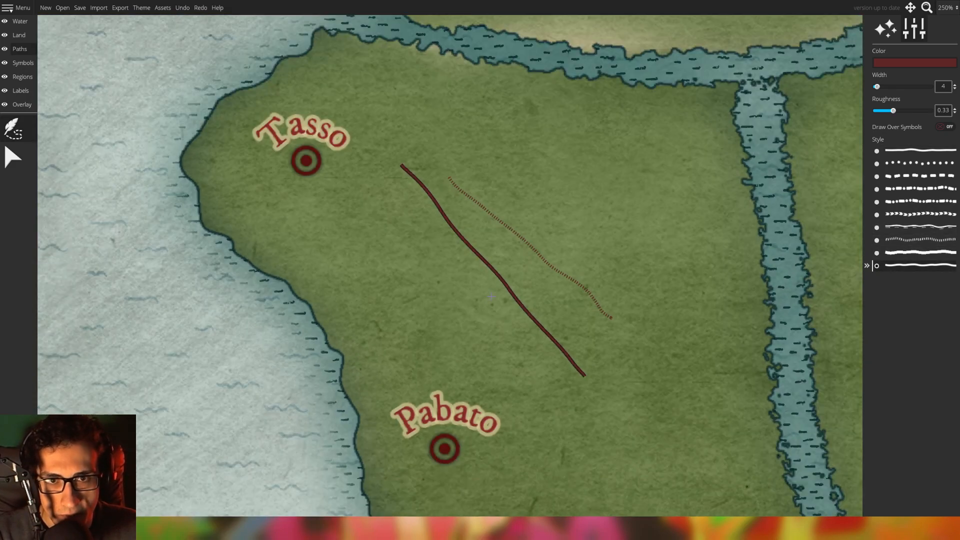
Draw a nearly straight outlined path from Tasso to Pabato, plus a winding cross-hatched path between the same two markers
mouse_move(312, 171)
mouse_down()
mouse_move(386, 128)
mouse_move(520, 408)
mouse_up()
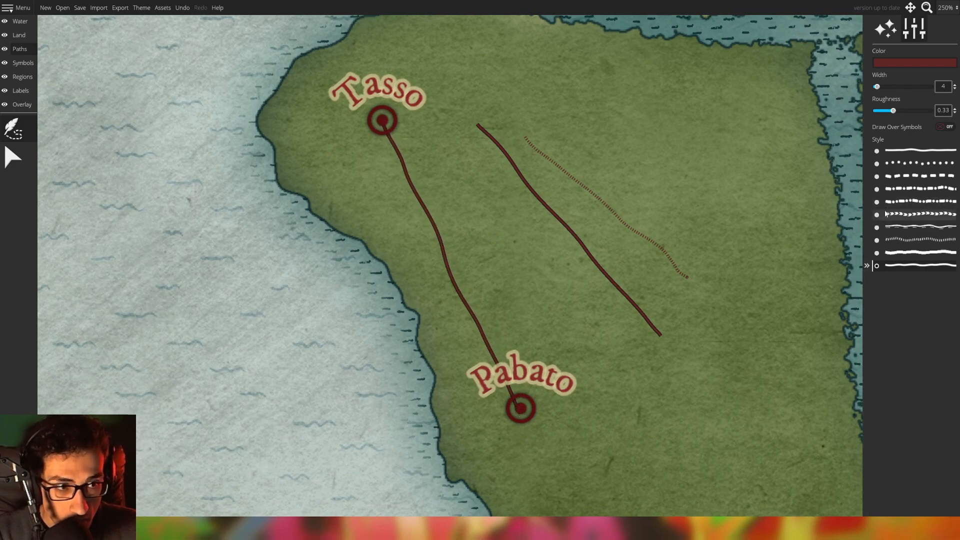
click(910, 240)
mouse_move(383, 121)
mouse_down()
mouse_move(470, 158)
mouse_move(490, 221)
mouse_move(526, 260)
mouse_move(560, 248)
mouse_move(554, 245)
mouse_move(570, 270)
mouse_move(559, 308)
mouse_move(510, 274)
mouse_move(502, 294)
mouse_move(538, 308)
mouse_move(564, 272)
mouse_move(613, 327)
mouse_move(553, 340)
mouse_move(518, 319)
mouse_move(523, 341)
mouse_move(602, 394)
mouse_move(543, 451)
mouse_move(521, 413)
mouse_up()
scroll(791, 352, down, 3)
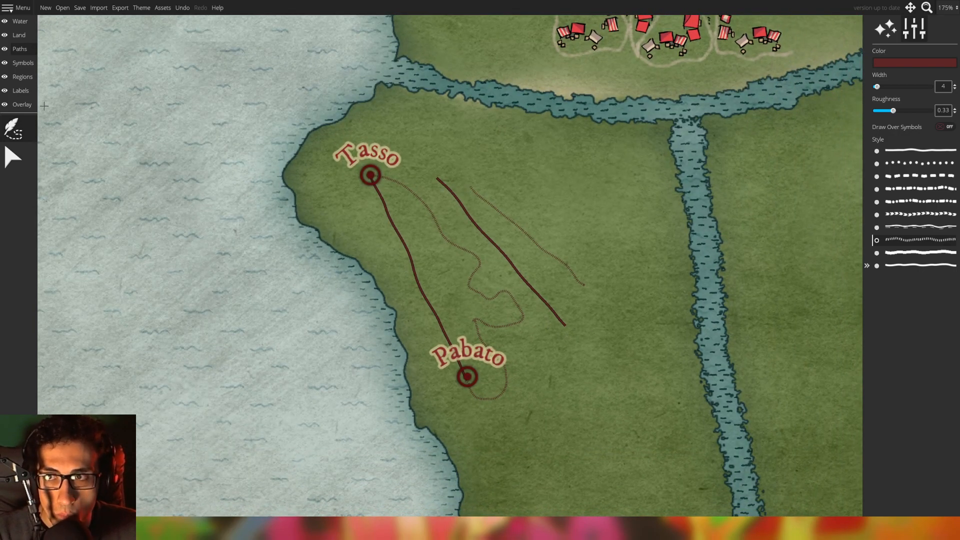
Delete the two diagonal sample paths east of Tasso, the outlined one and the cross-hatched one
click(13, 157)
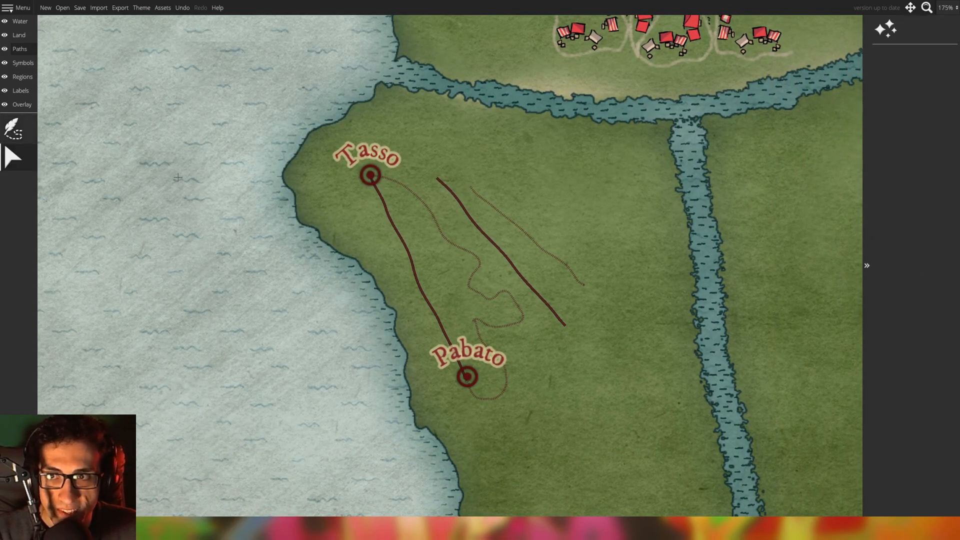
click(511, 262)
key(Delete)
click(536, 250)
key(Delete)
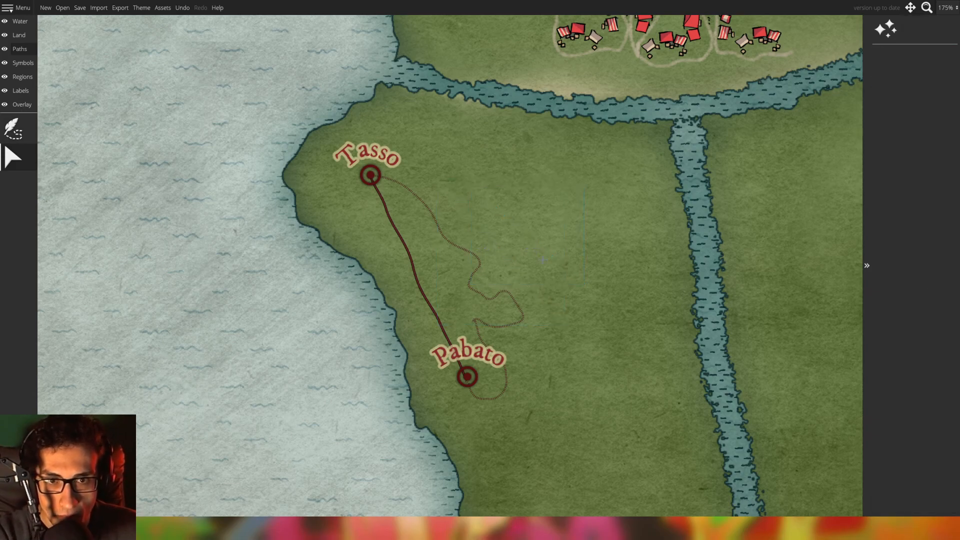
Delete the winding cross-hatched path and the outlined path joining Tasso and Pabato
drag(562, 275, 594, 235)
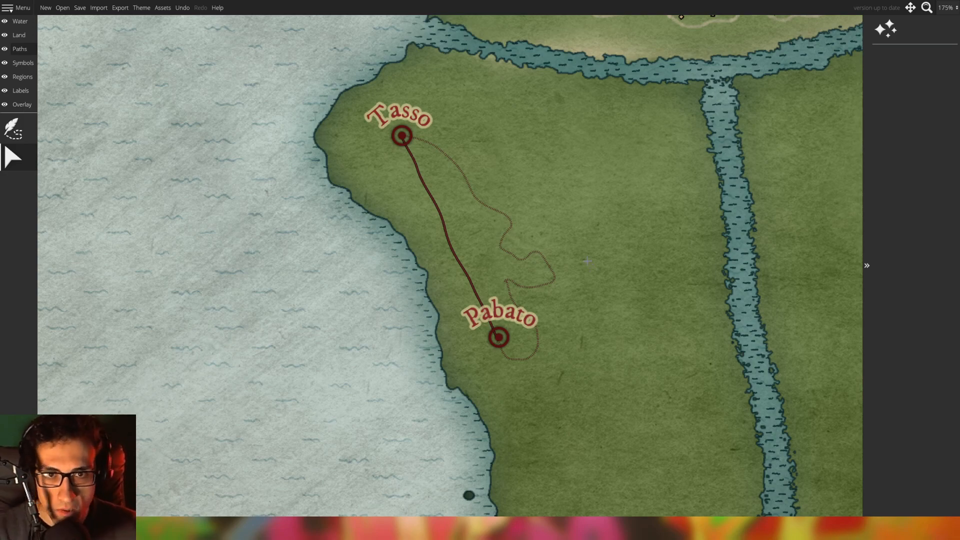
click(544, 260)
key(Delete)
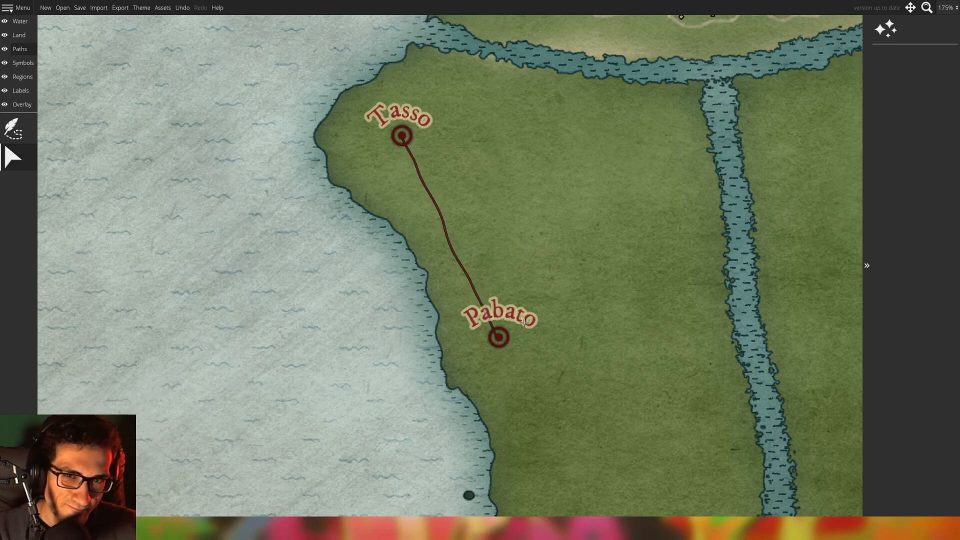
scroll(470, 252, up, 3)
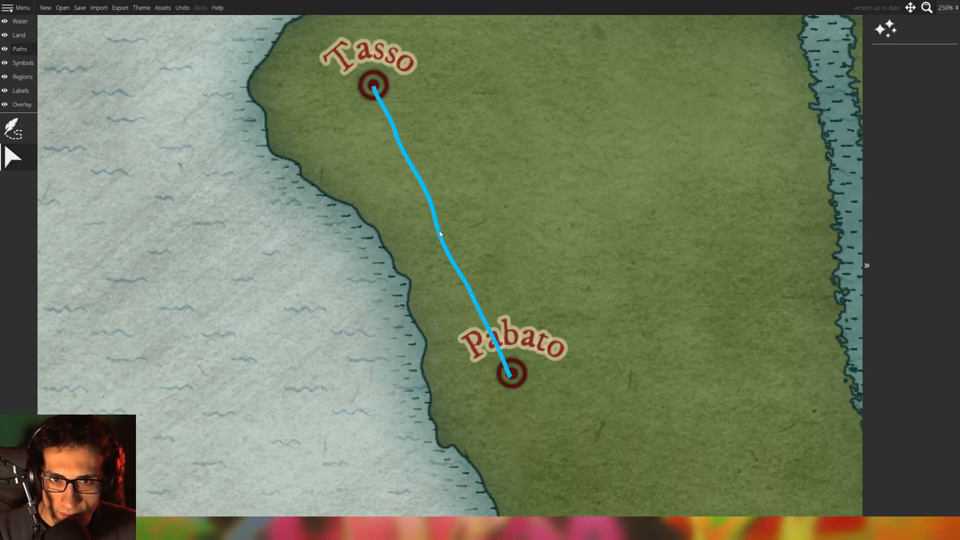
click(443, 235)
key(Delete)
Try an outlined path from the edge of Tasso's marker to the edge of Pabato's, and undo it
click(24, 135)
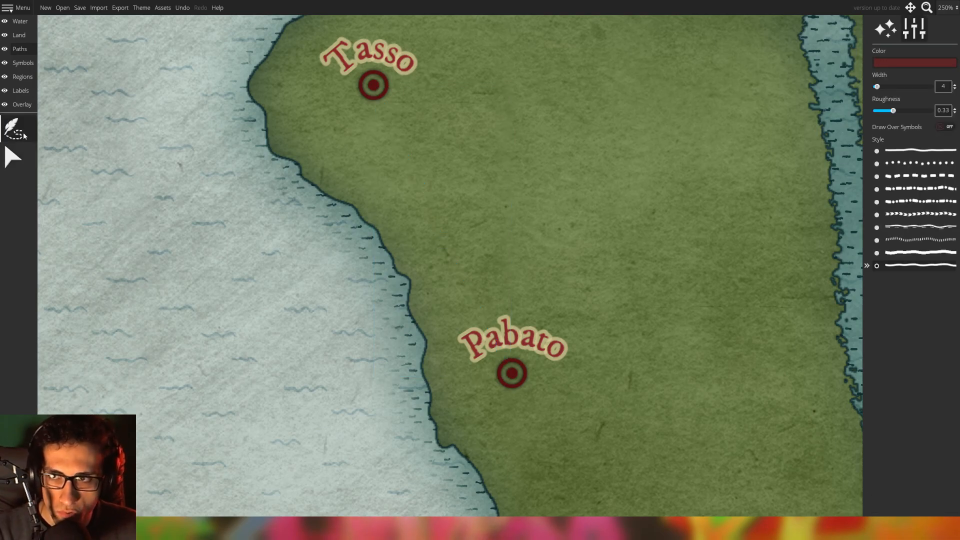
scroll(522, 234, up, 1)
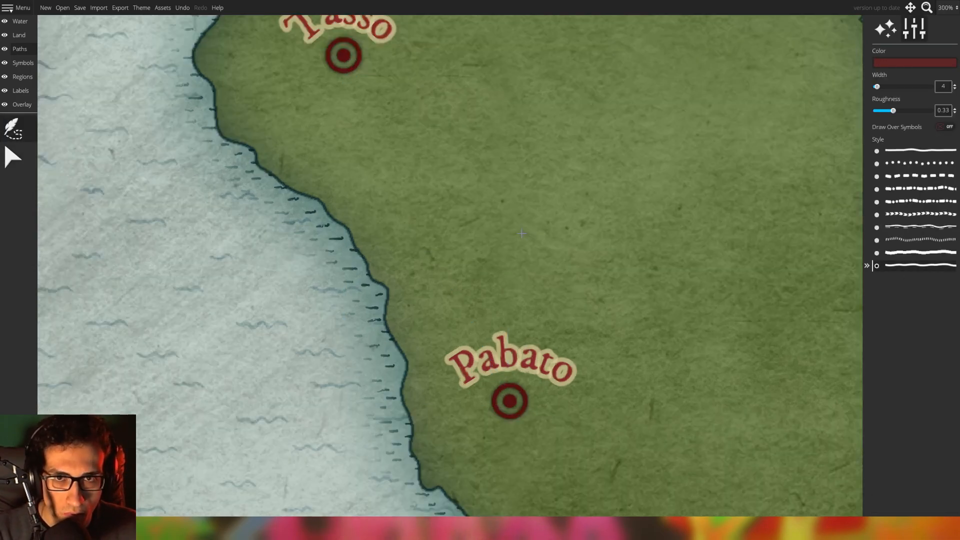
mouse_move(351, 69)
mouse_down()
mouse_move(455, 304)
mouse_move(506, 389)
mouse_up()
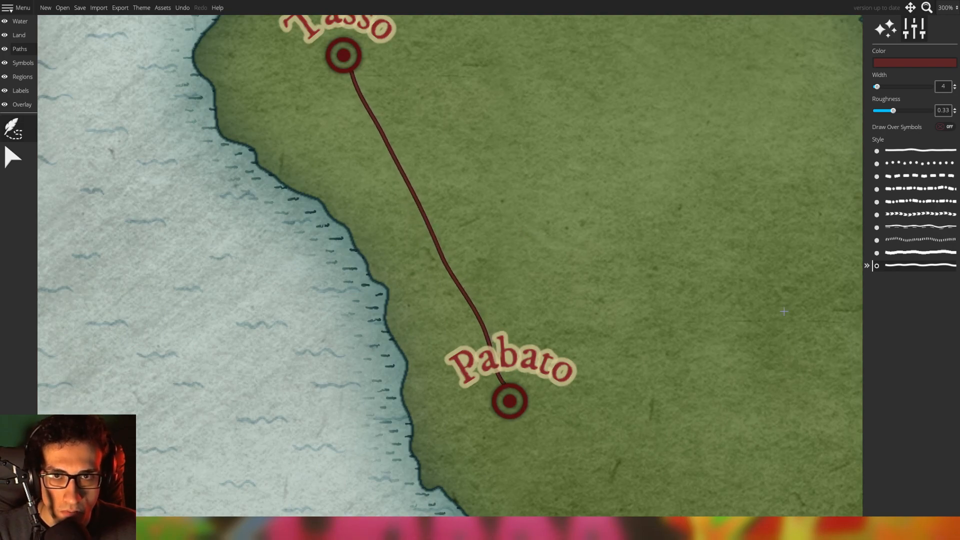
scroll(709, 297, down, 3)
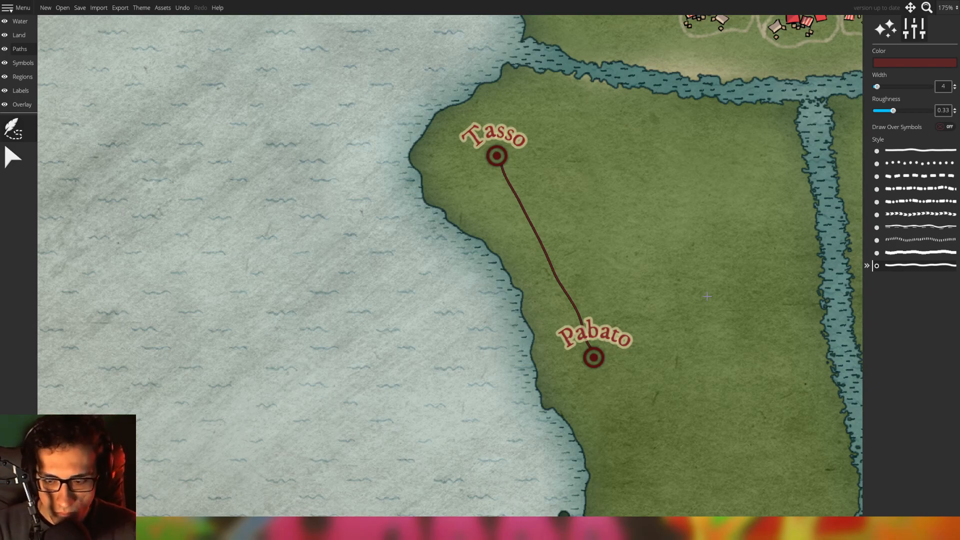
key(ctrl+z)
Draw a gently curving cross-hatched path from the edge of Tasso's marker to the edge of Pabato's marker
click(917, 240)
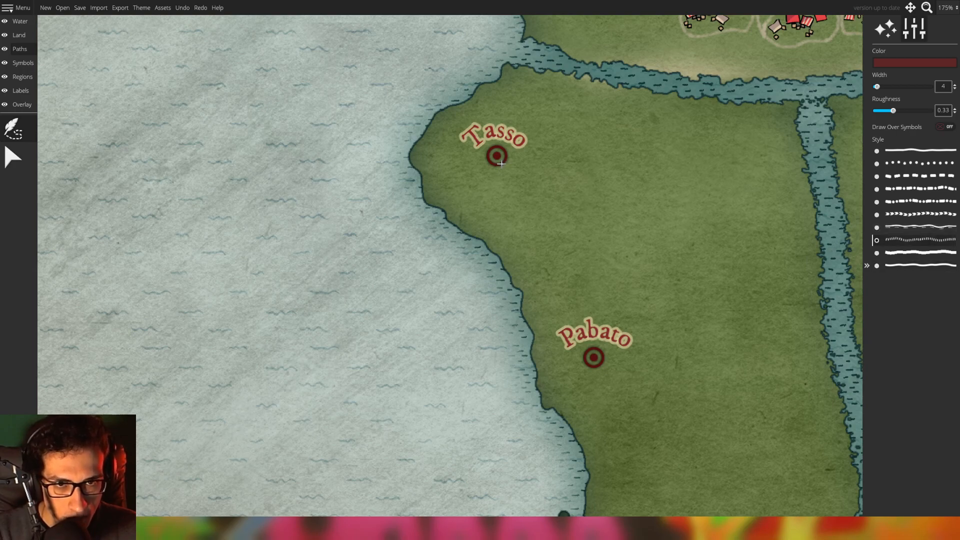
mouse_move(500, 165)
mouse_down()
mouse_move(547, 275)
mouse_move(592, 348)
mouse_up()
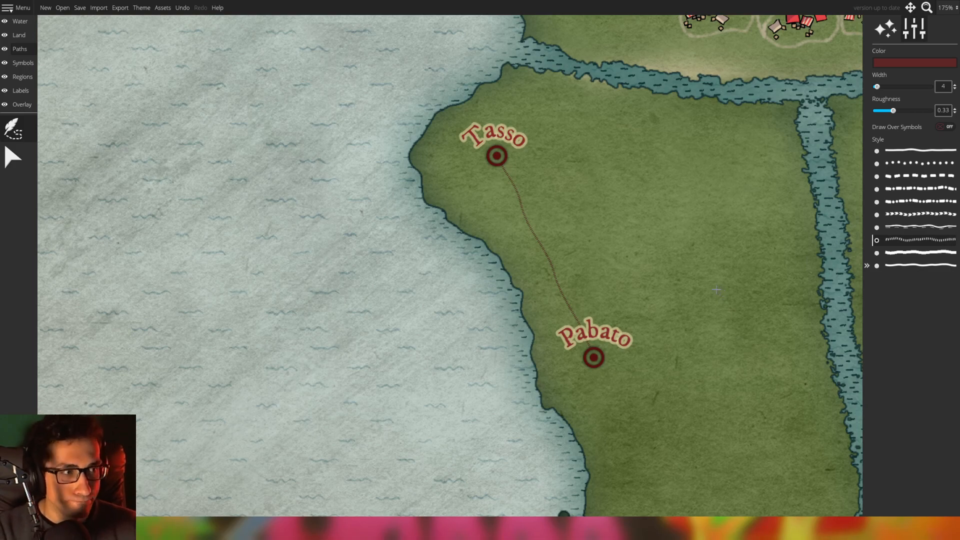
Examine the cross-hatched path between Tasso and Pabato up close and alongside the painted road linking the settlements across the river
scroll(582, 240, up, 8)
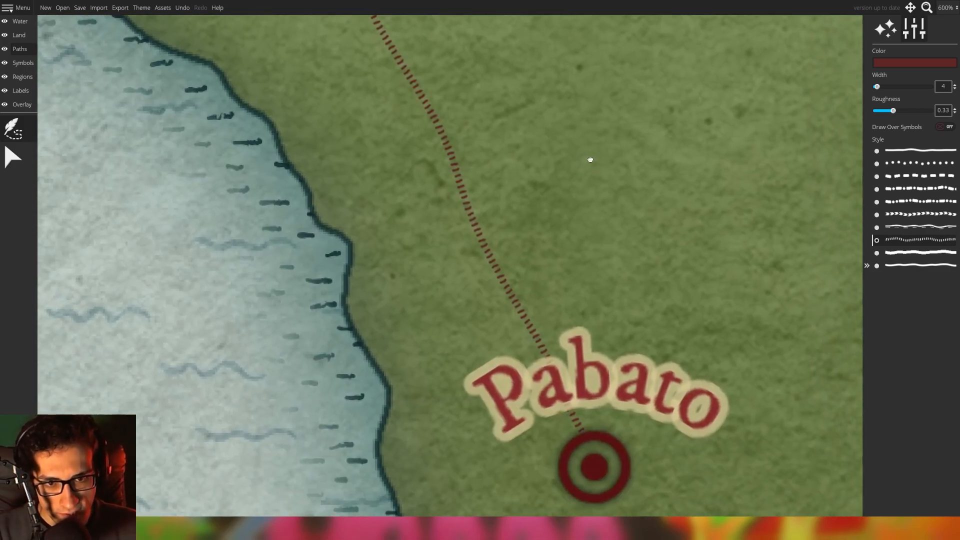
drag(590, 159, 574, 138)
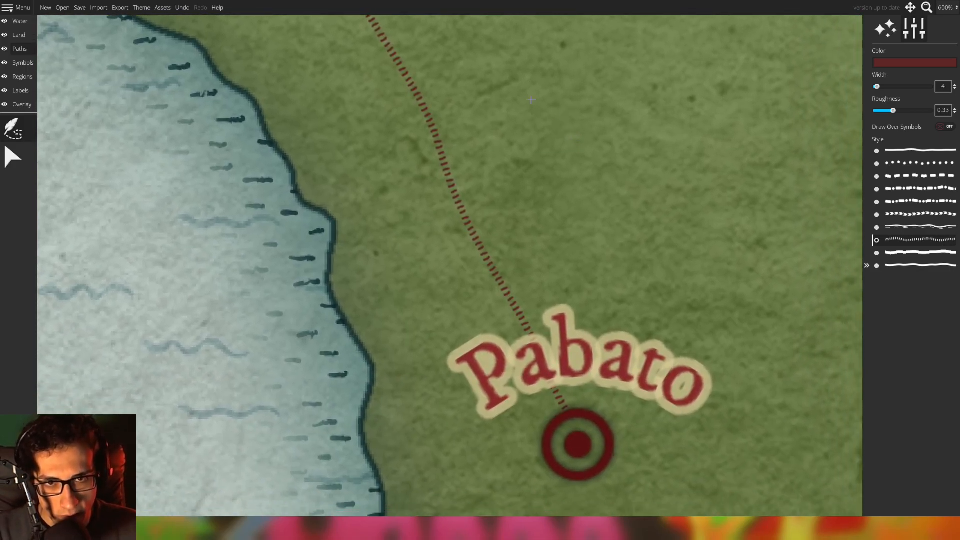
drag(532, 102, 612, 300)
drag(552, 148, 615, 277)
mouse_move(587, 197)
mouse_down()
mouse_move(594, 229)
mouse_move(550, 192)
mouse_up()
scroll(590, 230, down, 5)
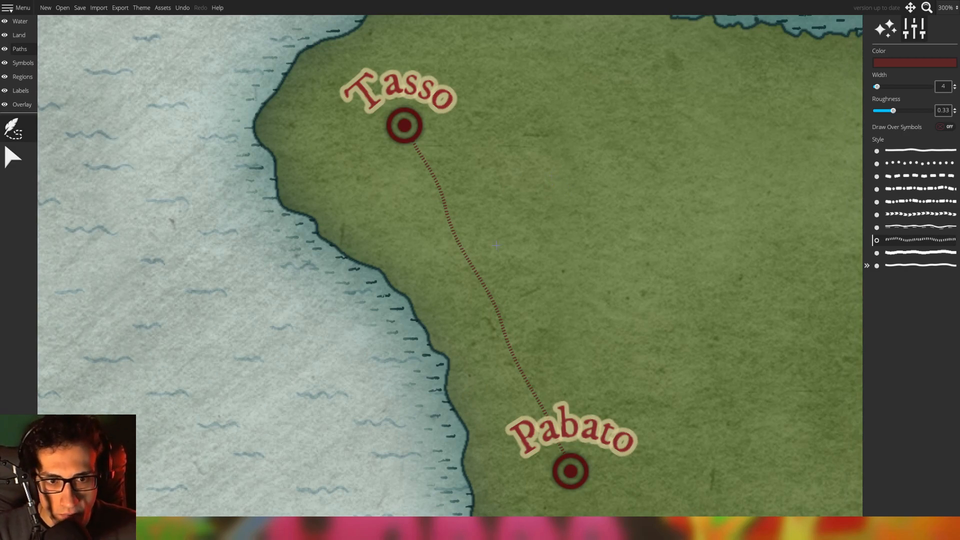
scroll(497, 245, down, 7)
drag(654, 305, 387, 218)
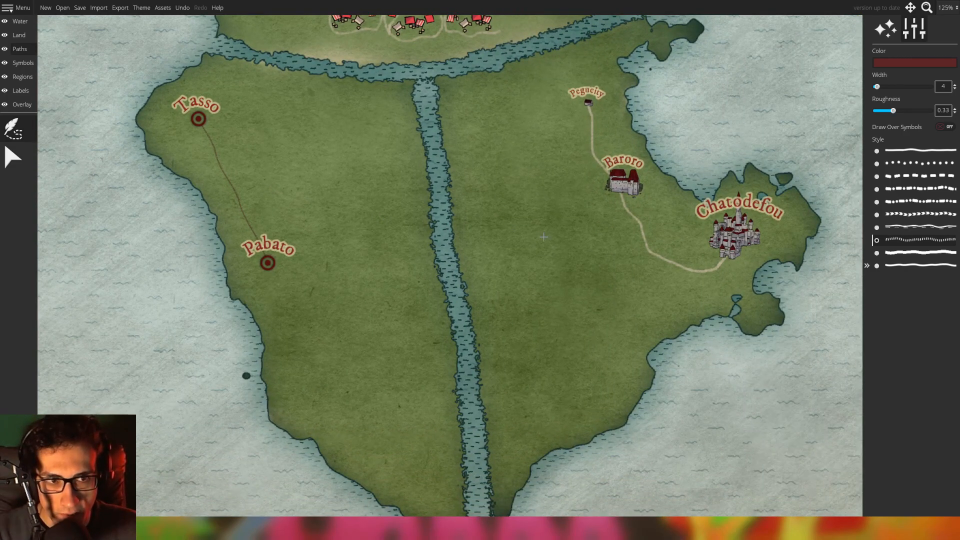
drag(543, 236, 536, 333)
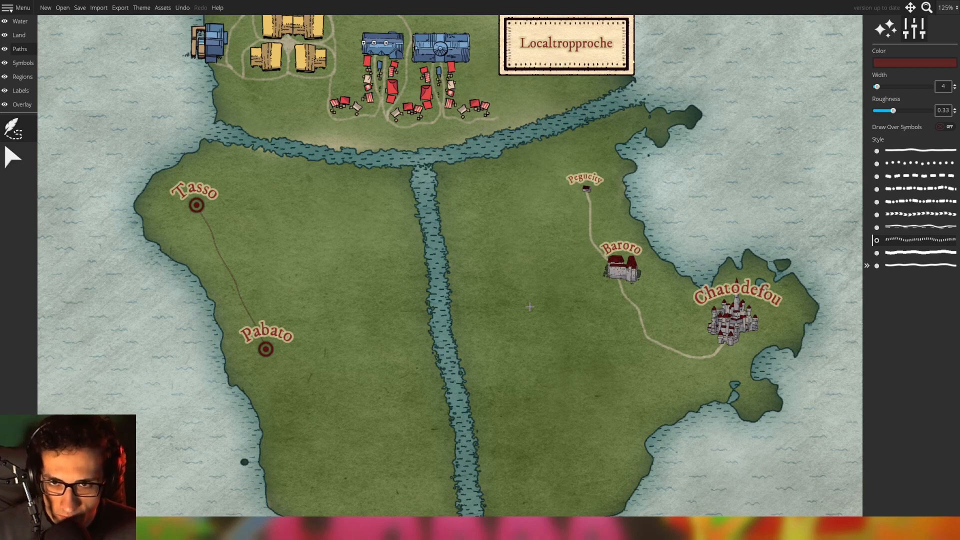
scroll(452, 221, up, 2)
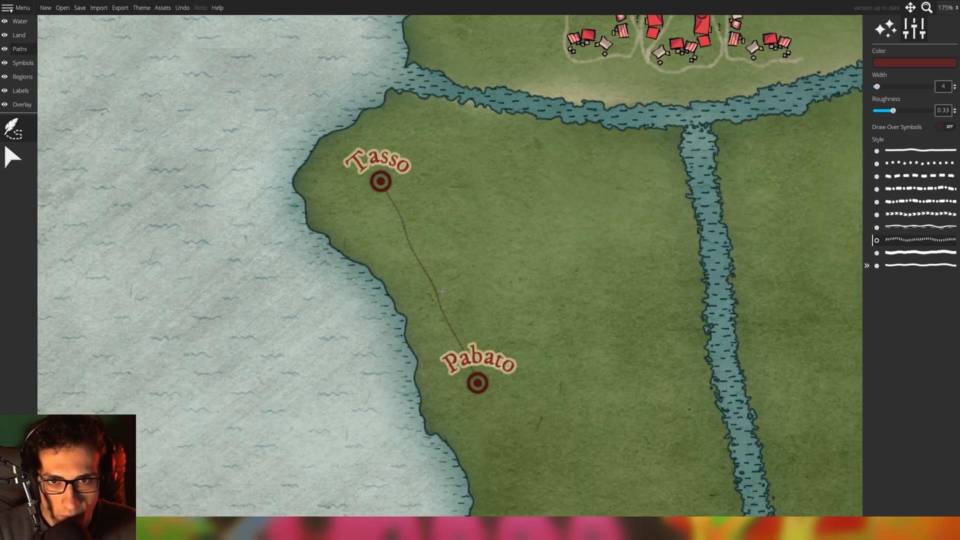
Back out of creating a new map and save the current map instead
click(45, 8)
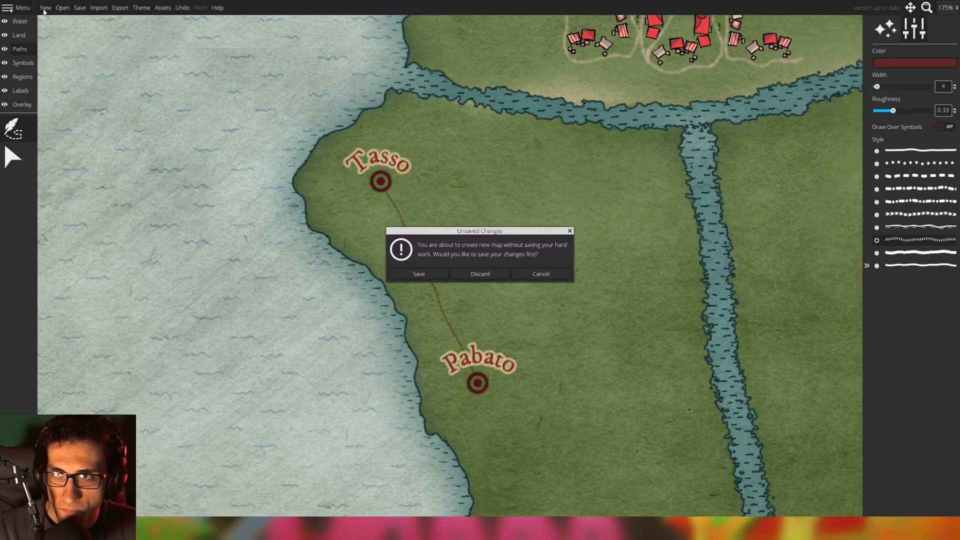
click(521, 273)
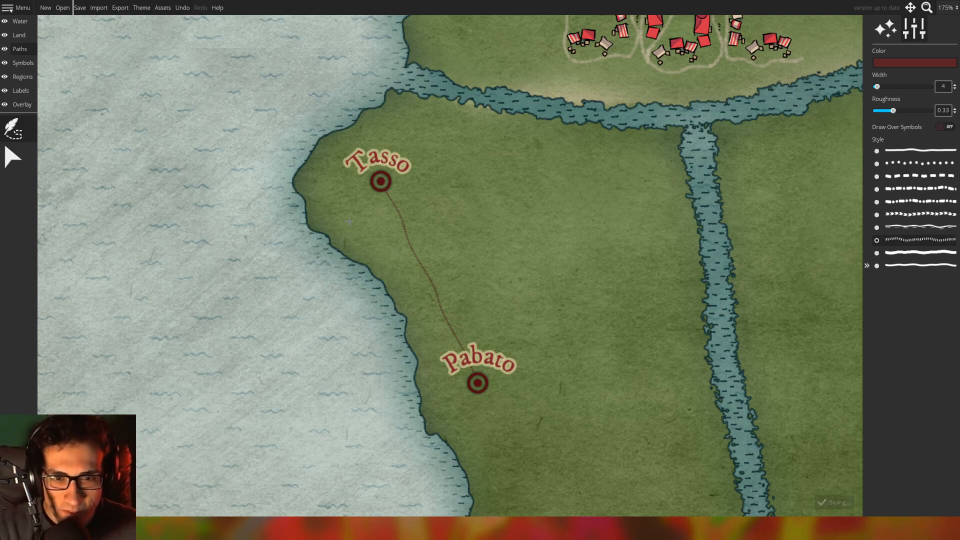
Add a "Local" label at font size 50 near the west coast of the northern landmass
scroll(755, 199, down, 6)
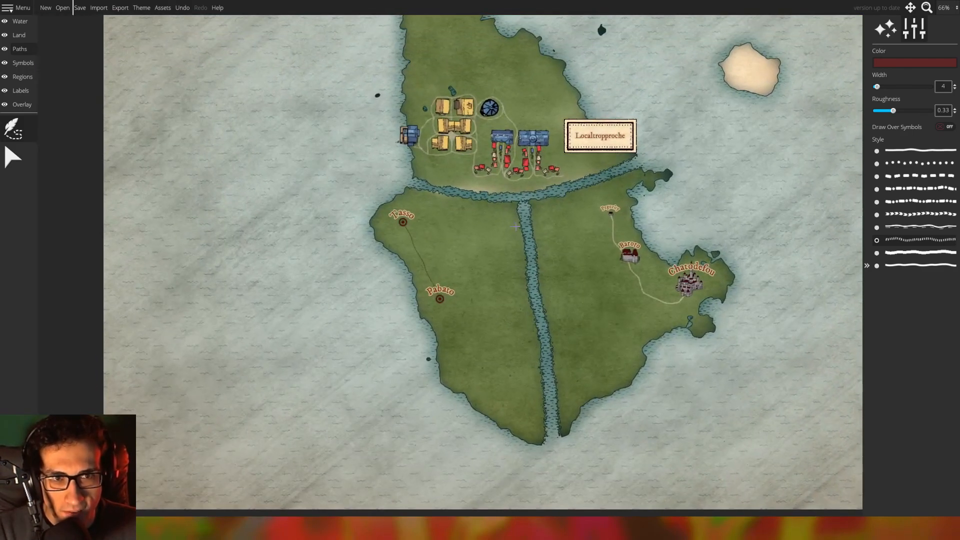
drag(516, 227, 490, 328)
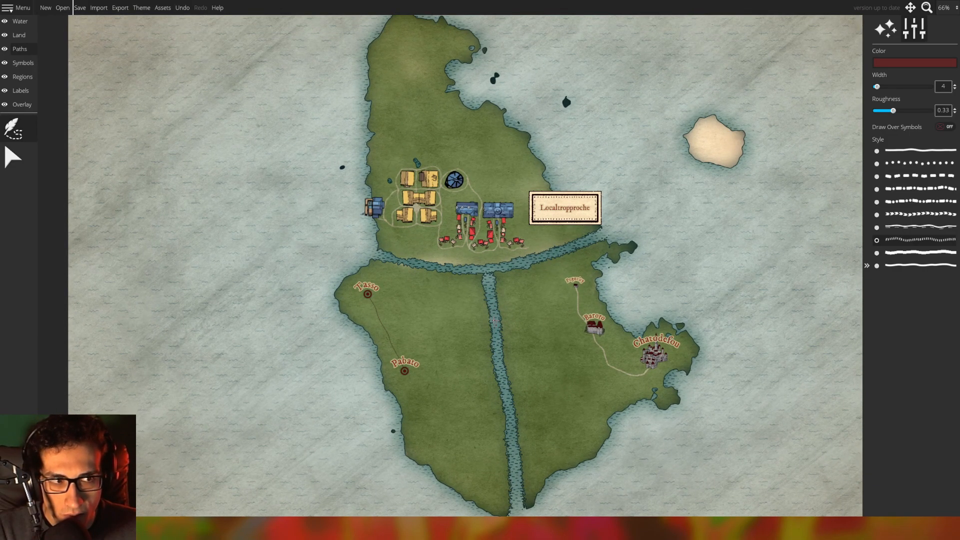
click(20, 91)
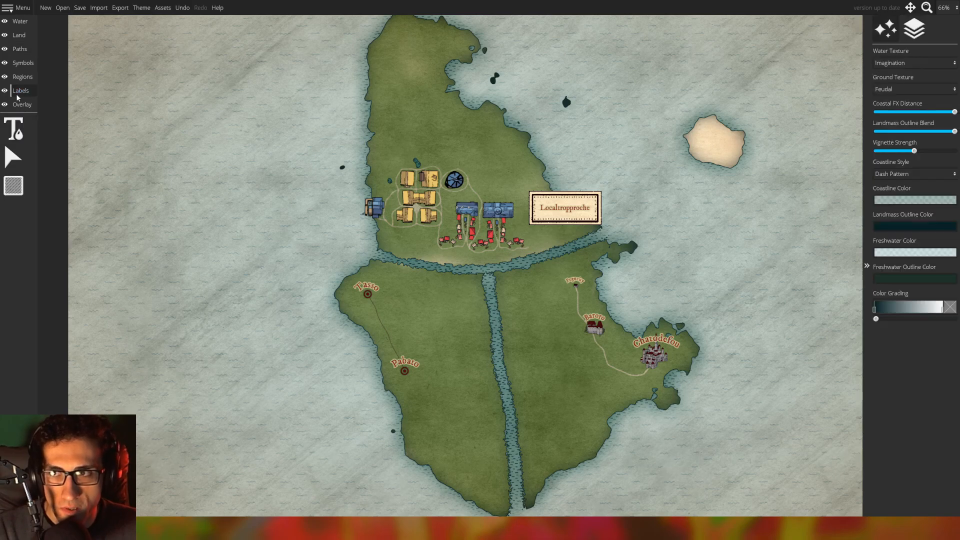
click(24, 128)
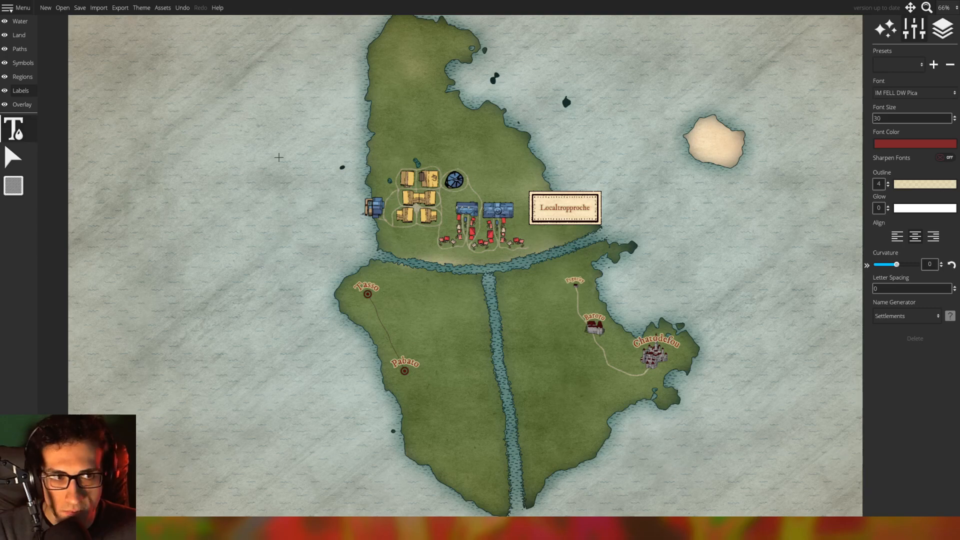
scroll(689, 160, up, 2)
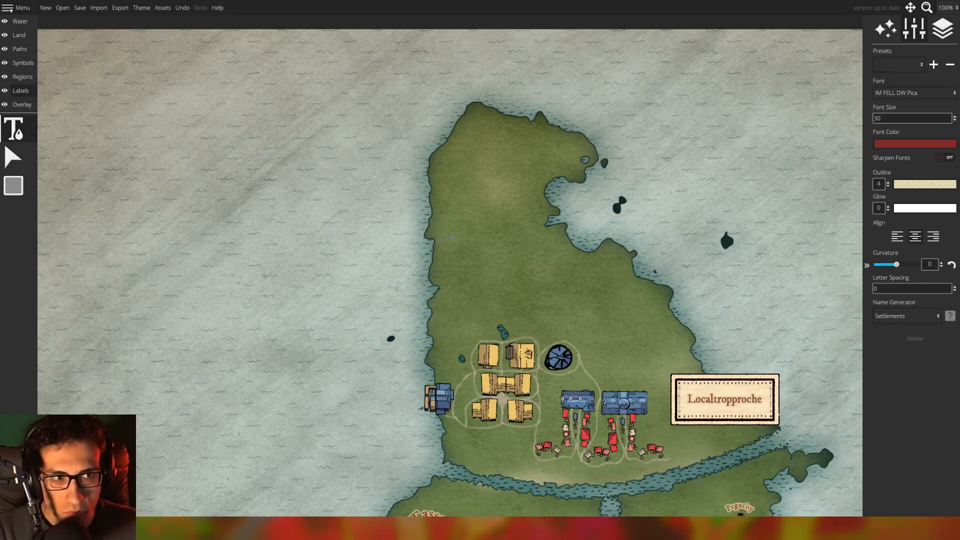
double_click(890, 120)
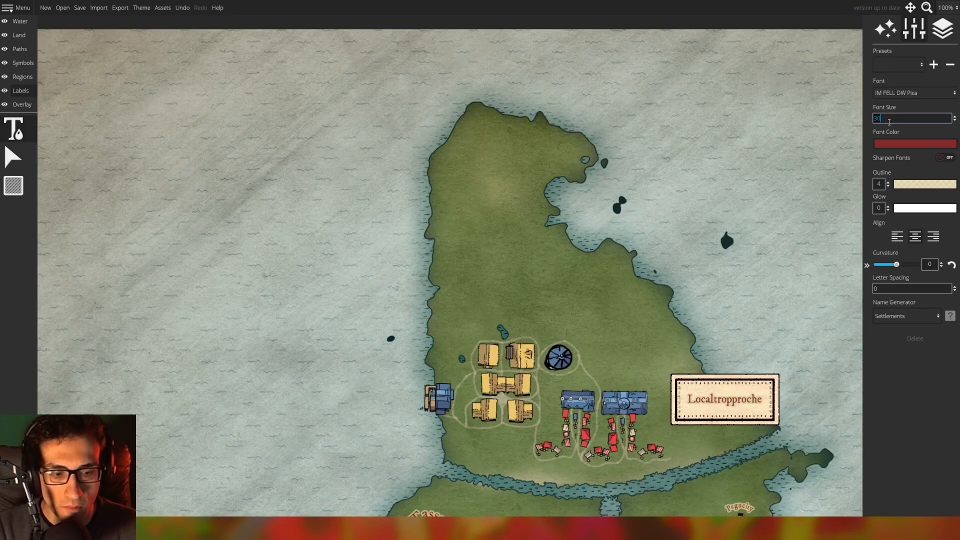
text(50)
click(468, 246)
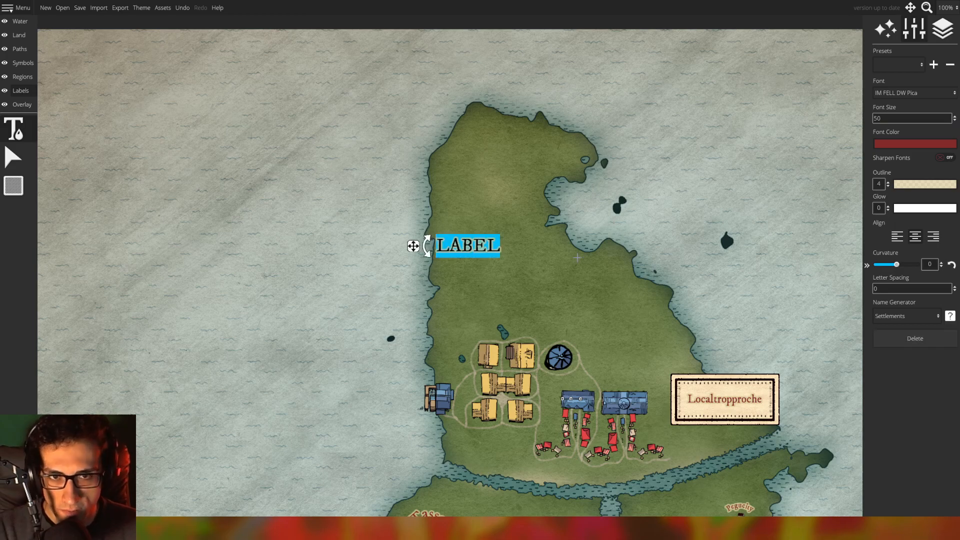
text(Local)
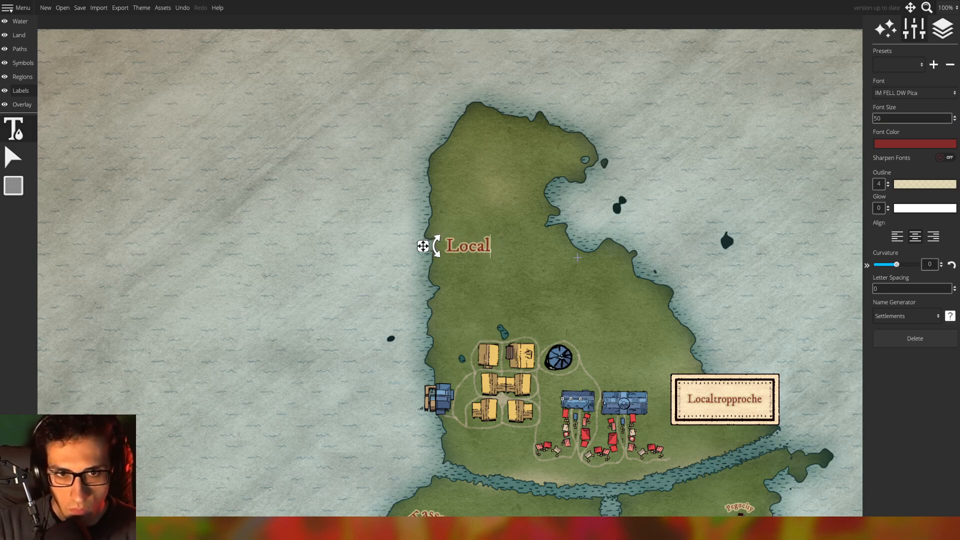
Add a "Region" label on the south-eastern landmass and a "Continent" label on the south-western one, below Pabato
drag(652, 360, 572, 51)
click(606, 369)
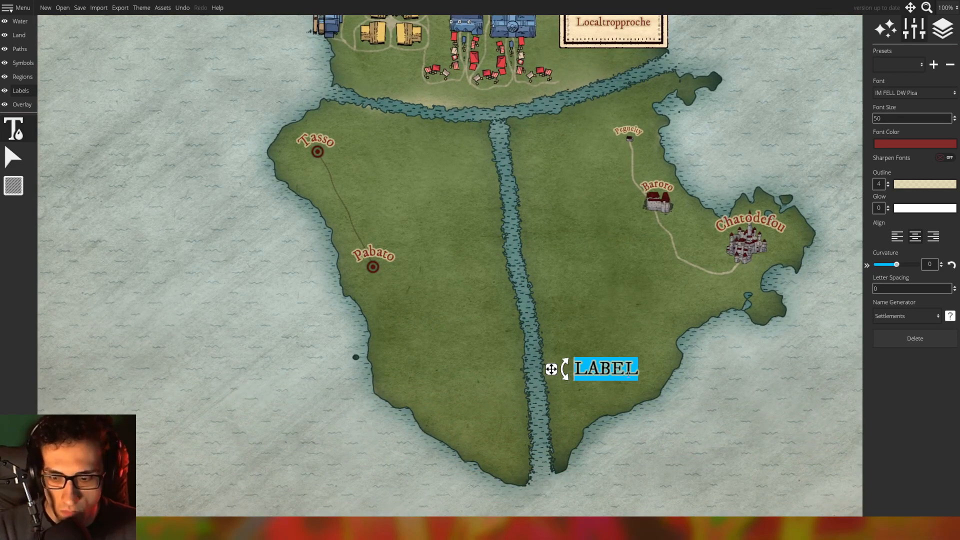
text(Region)
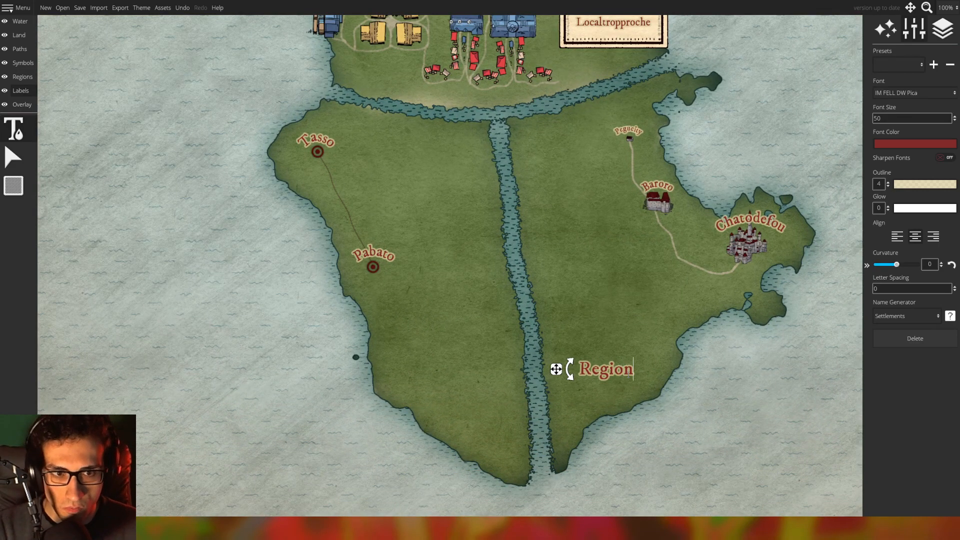
click(408, 360)
text(C)
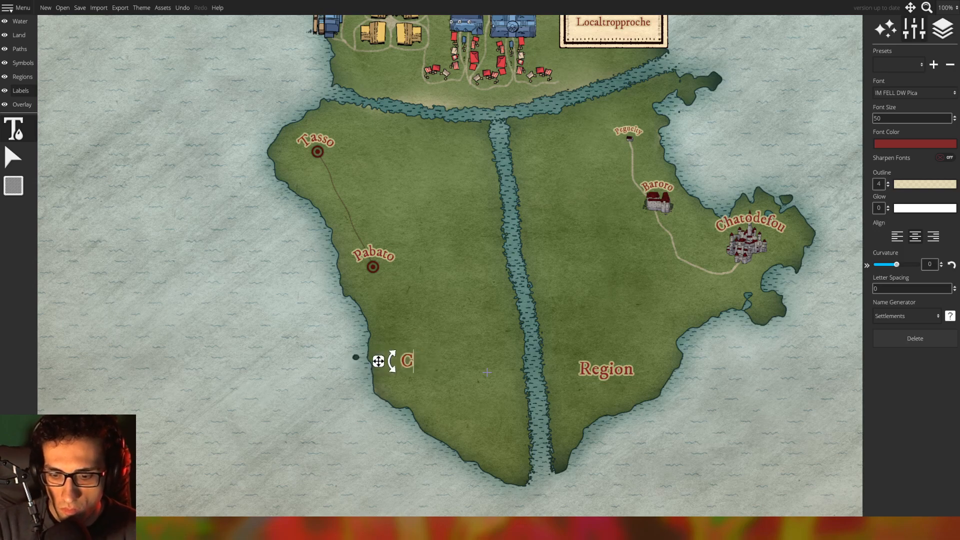
text(ontinent)
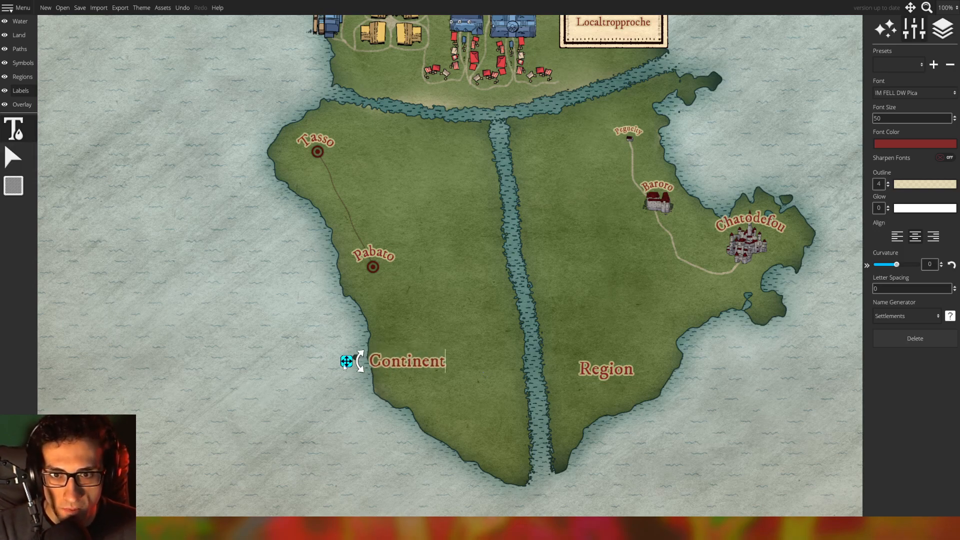
Move the "Continent", "Region" and "Local" labels into the sea beside their landmasses, and delete the stray placeholder label on the northern land
drag(347, 361, 175, 367)
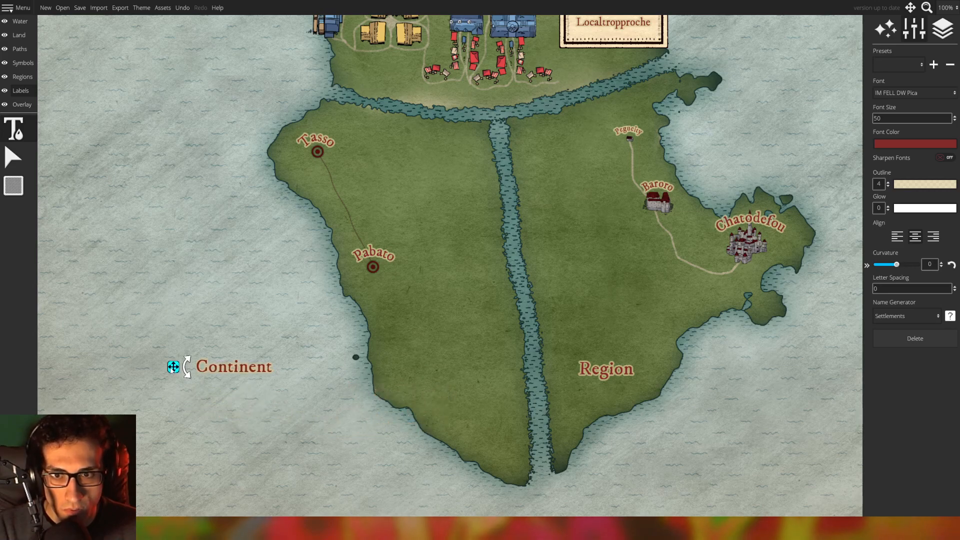
click(593, 369)
drag(556, 369, 728, 388)
drag(540, 156, 585, 459)
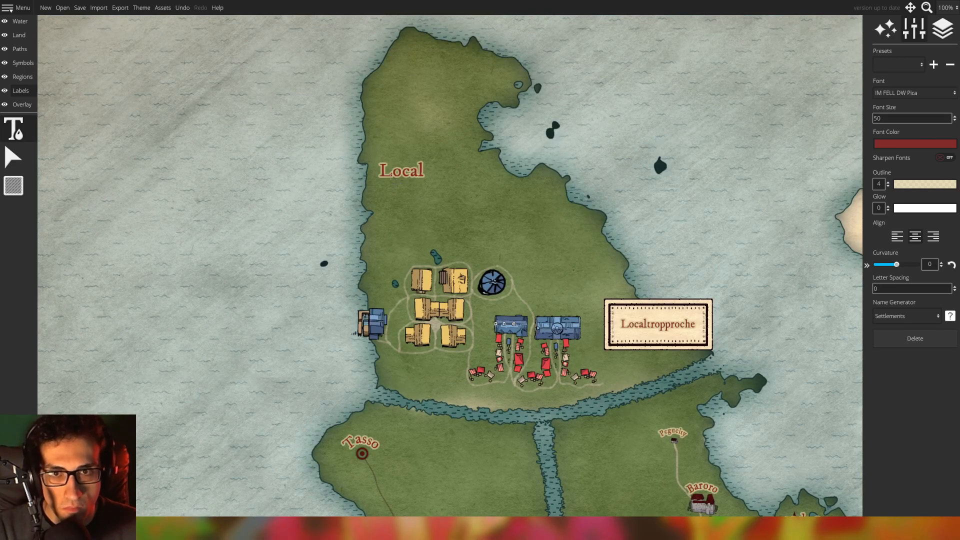
click(401, 170)
drag(356, 171, 267, 166)
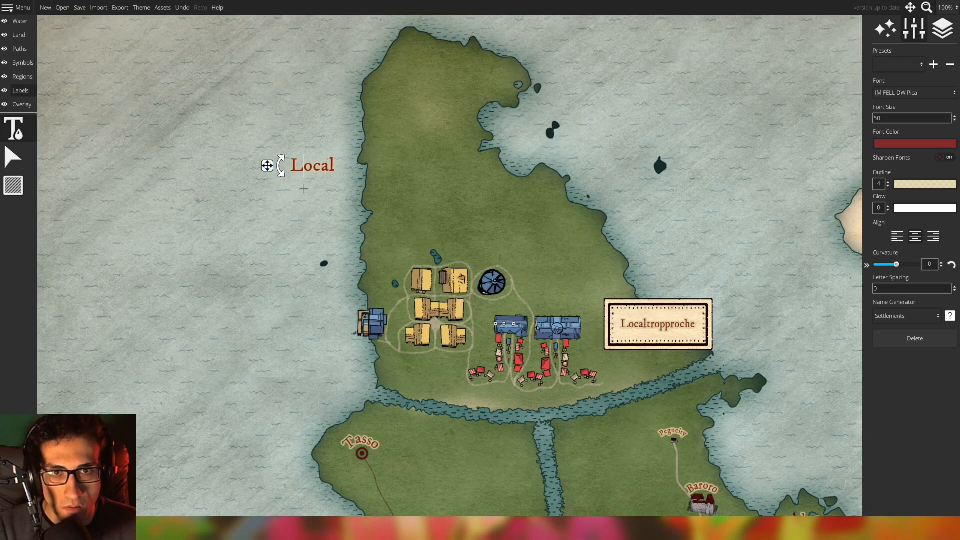
click(559, 231)
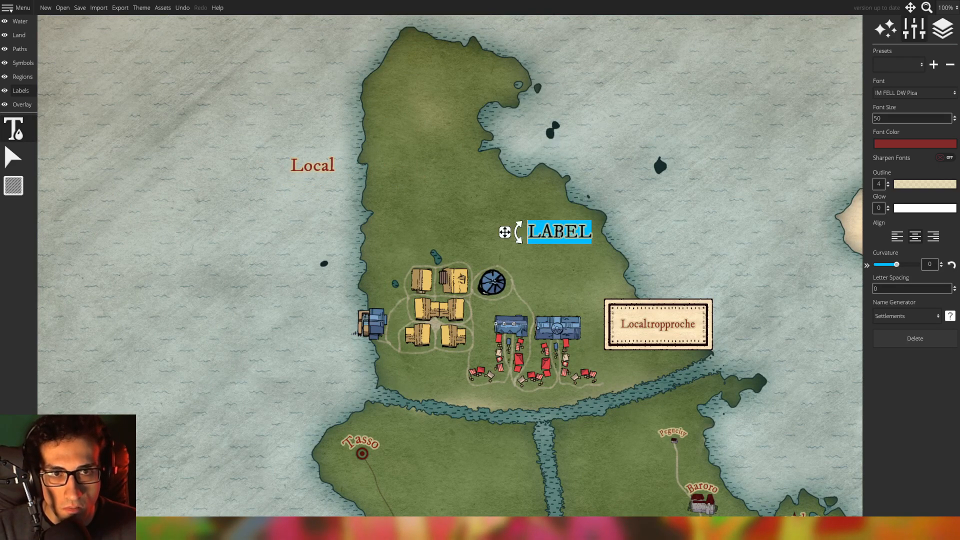
click(914, 338)
Paint land over the western stretch of the east-west river with the size 64 landmass brush
scroll(666, 375, down, 5)
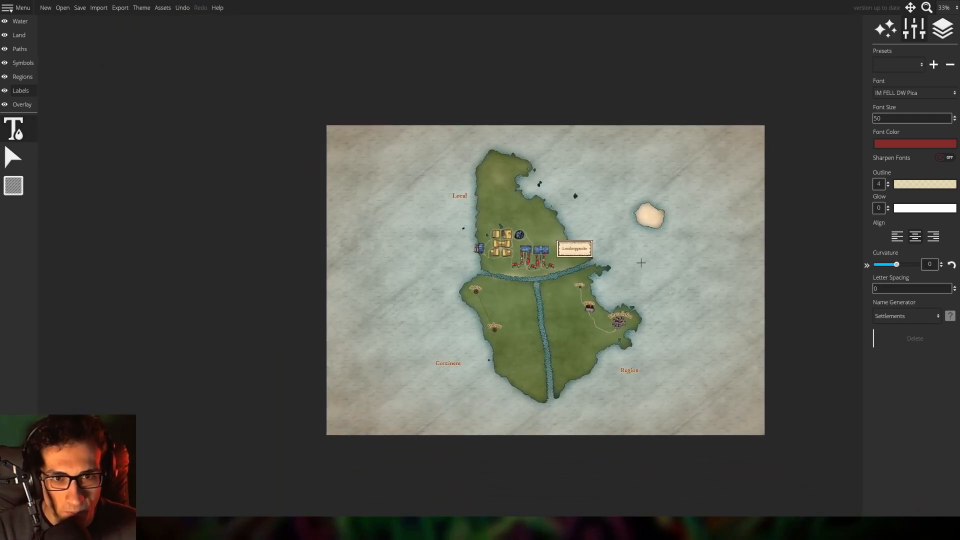
scroll(642, 263, up, 5)
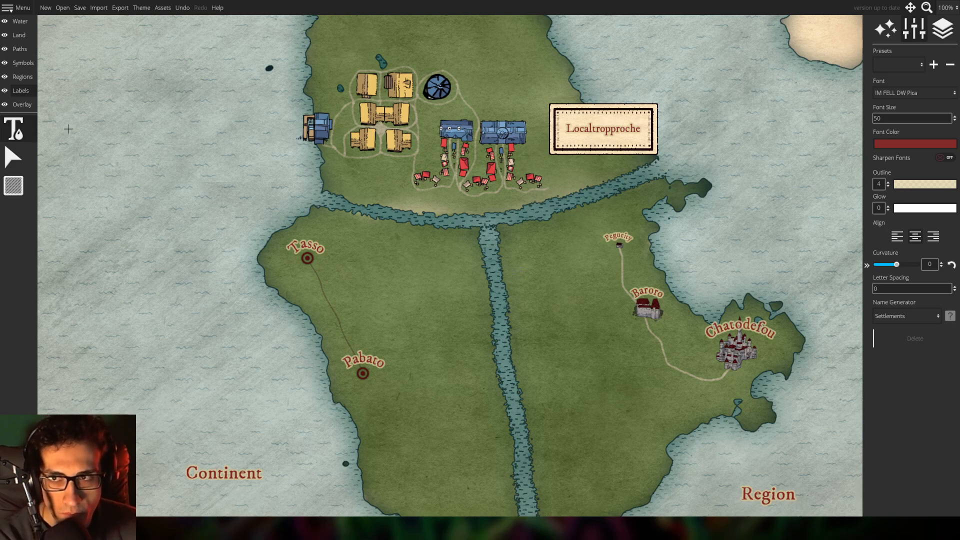
click(19, 35)
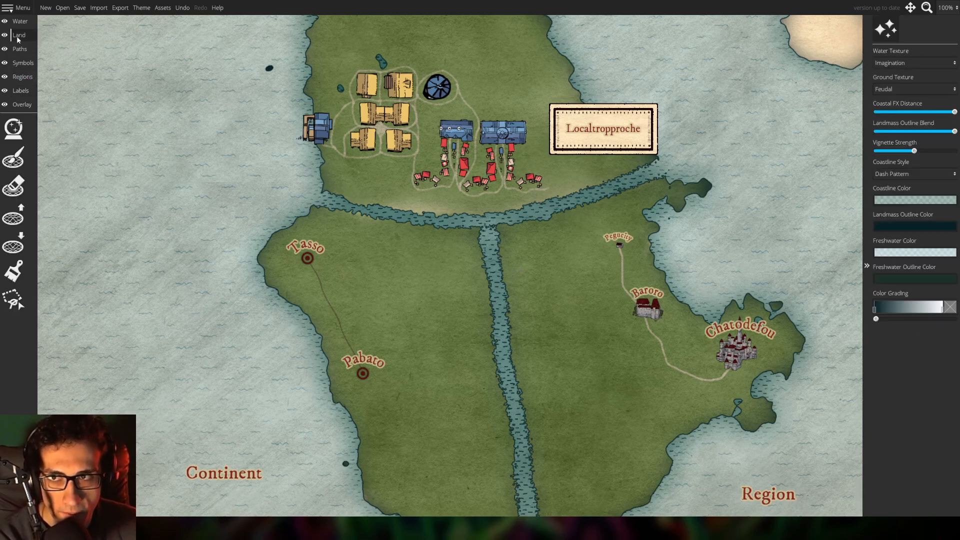
click(13, 157)
drag(431, 230, 312, 208)
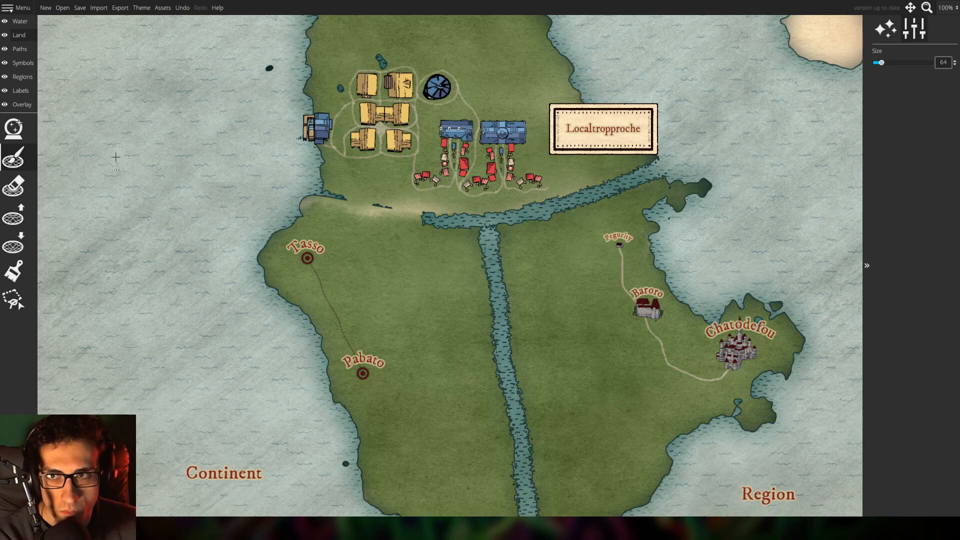
Erase land along the whole east-west river, from coast to coast, to separate the northern landmass with a wide sea channel
click(15, 218)
click(13, 186)
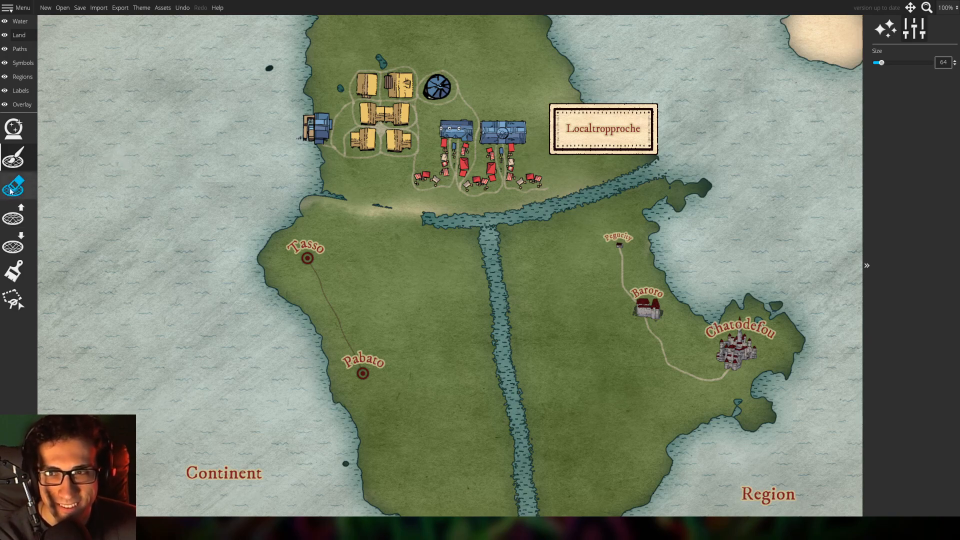
mouse_move(298, 206)
mouse_down()
mouse_move(348, 211)
mouse_move(275, 192)
mouse_move(436, 224)
mouse_move(315, 206)
mouse_move(375, 220)
mouse_move(477, 231)
mouse_move(361, 223)
mouse_move(520, 250)
mouse_move(464, 244)
mouse_move(550, 237)
mouse_move(490, 229)
mouse_move(548, 227)
mouse_move(704, 185)
mouse_move(675, 220)
mouse_move(681, 191)
mouse_move(664, 180)
mouse_move(529, 223)
mouse_move(547, 223)
mouse_move(538, 233)
mouse_move(592, 223)
mouse_up()
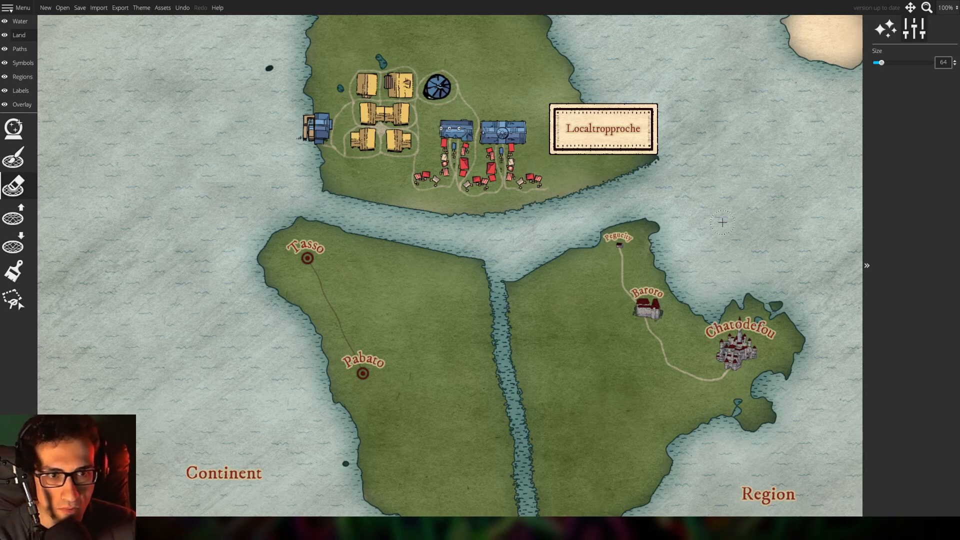
Examine the three landmasses with their settlements and the "Local", "Continent" and "Region" labels around them
drag(726, 195, 735, 289)
drag(783, 340, 754, 196)
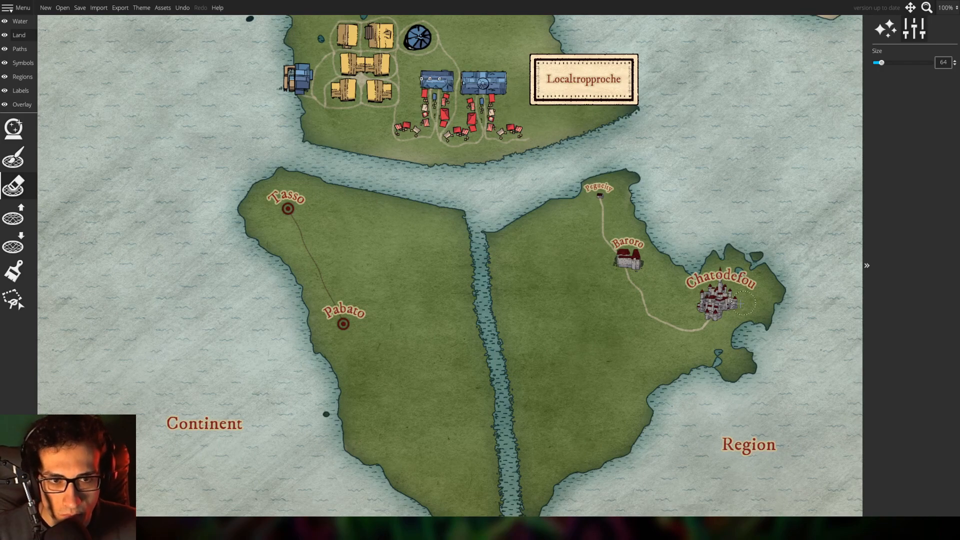
scroll(723, 313, down, 3)
drag(755, 278, 692, 258)
scroll(549, 259, up, 2)
scroll(549, 259, up, 1)
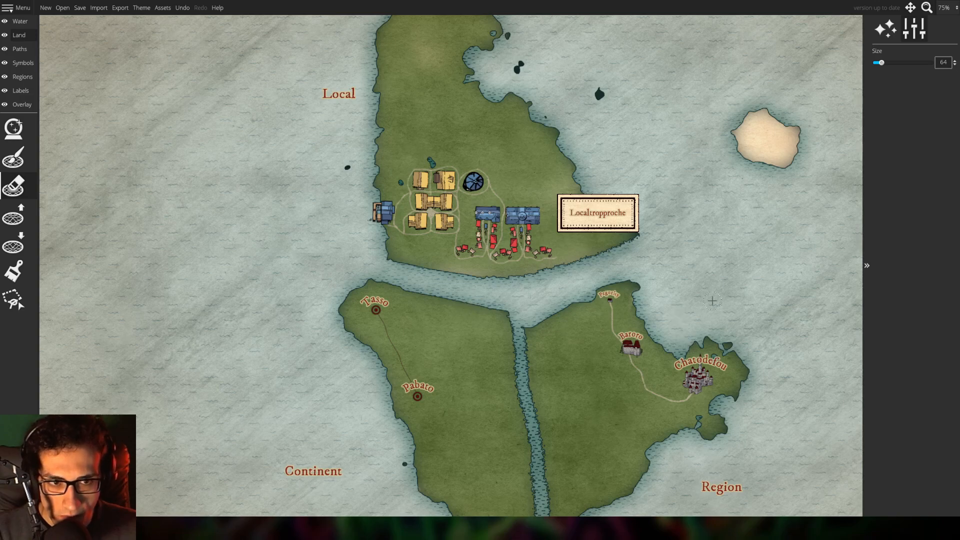
drag(712, 298, 596, 244)
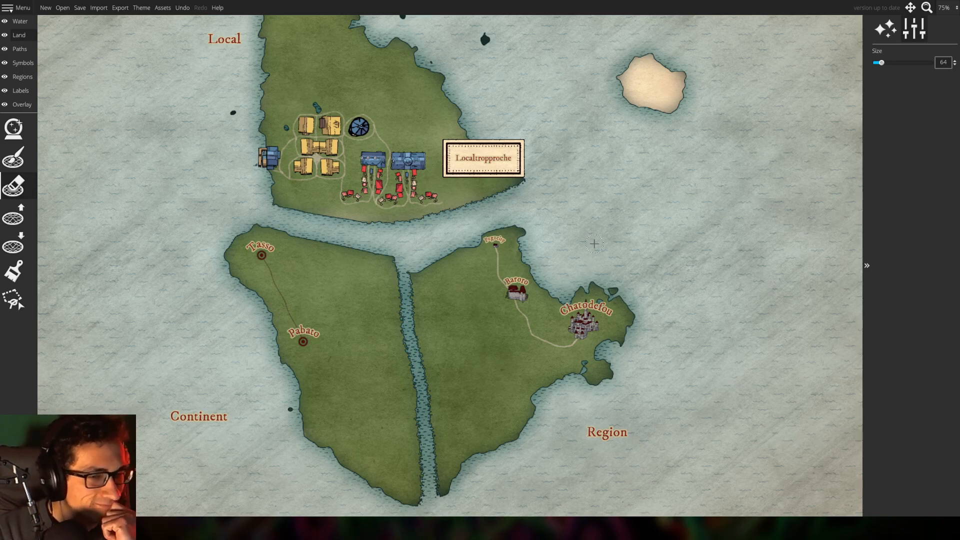
drag(603, 222, 625, 241)
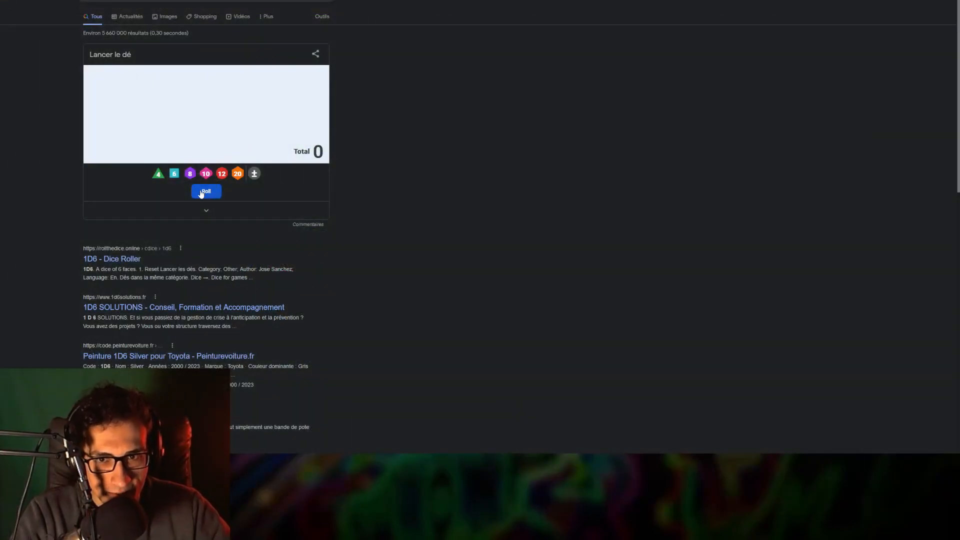
Roll one six-sided die in the browser's dice roller and switch back to Wonderdraft
click(174, 175)
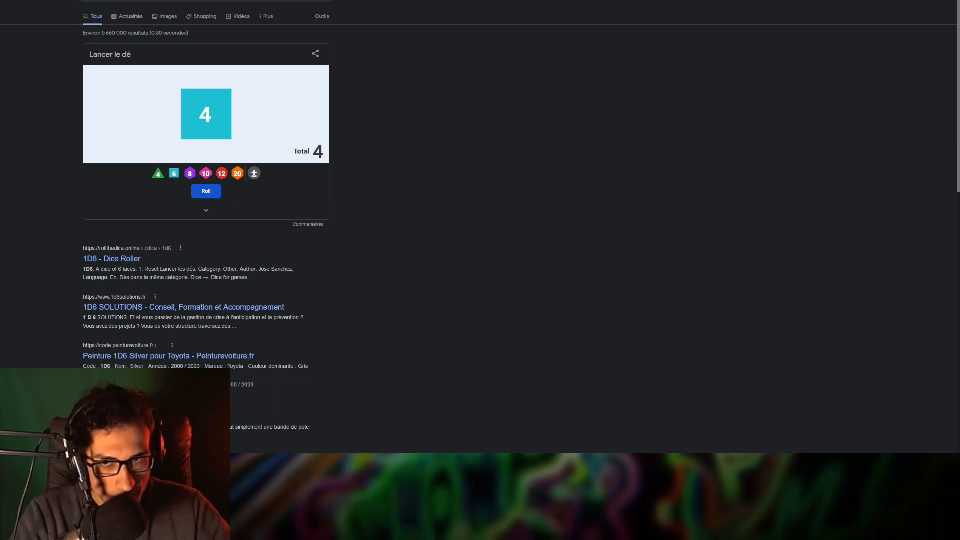
key(ctrl+Tab)
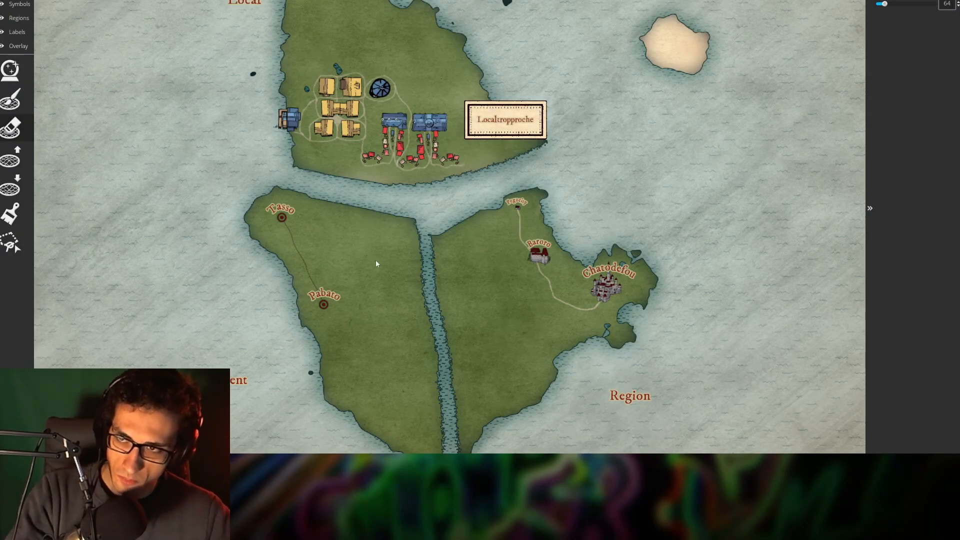
Request a new map and save the current map's unsaved changes first
key(ctrl+n)
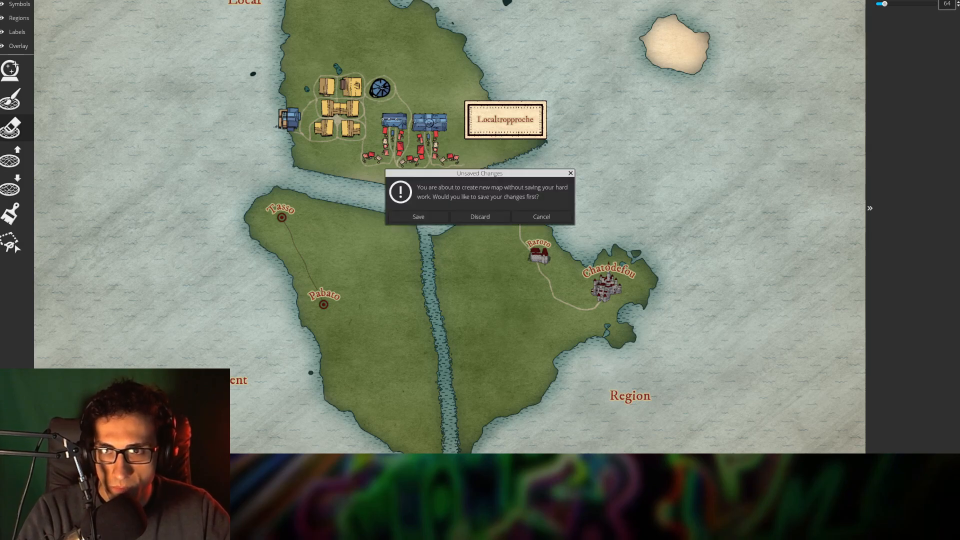
click(443, 218)
key(Return)
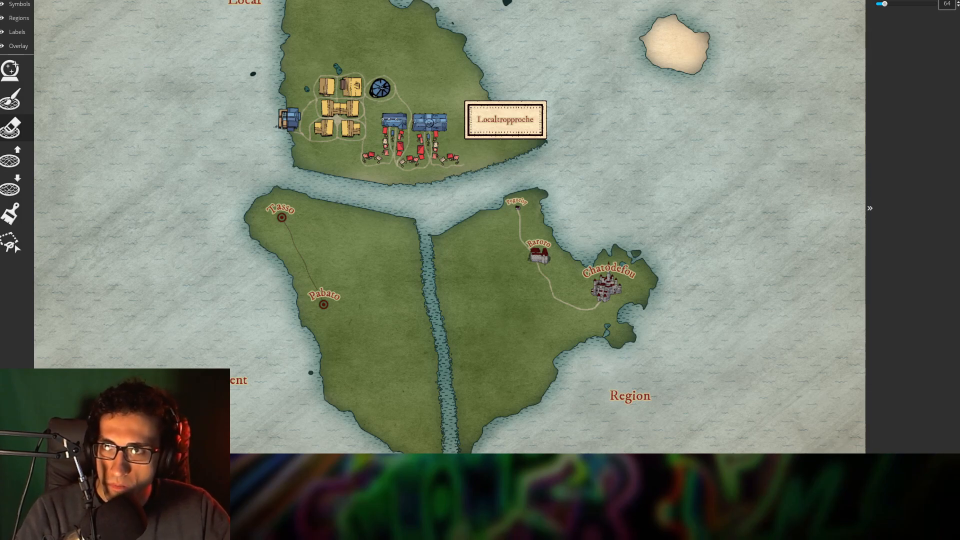
Create a new landscape map from the A5 [300 dpi] template, 2480 by 1754 px, with the Imagination theme
key(ctrl+n)
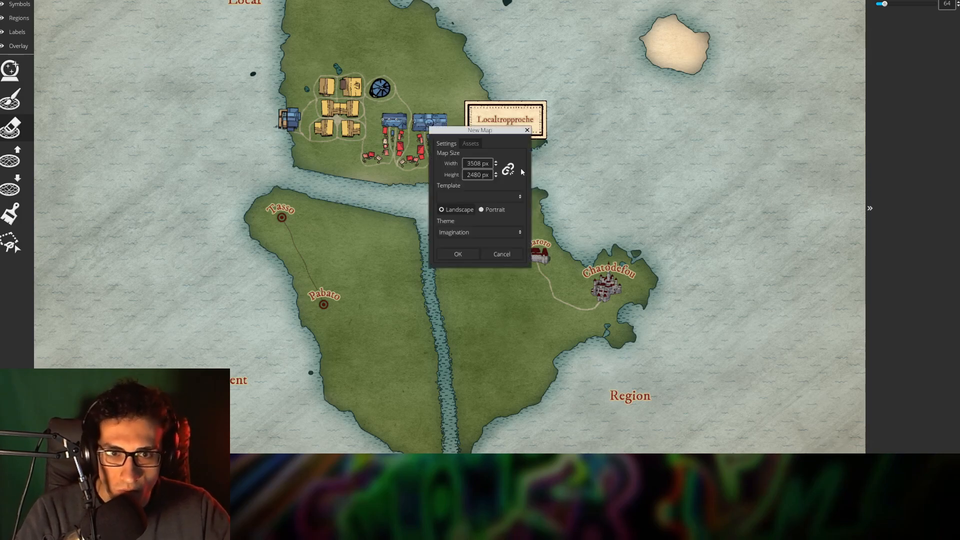
click(470, 144)
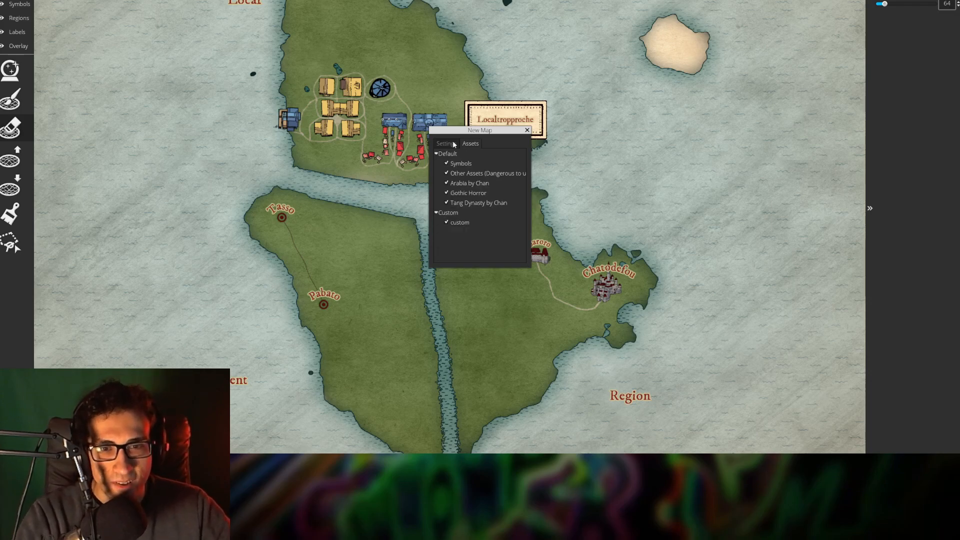
click(454, 144)
click(452, 195)
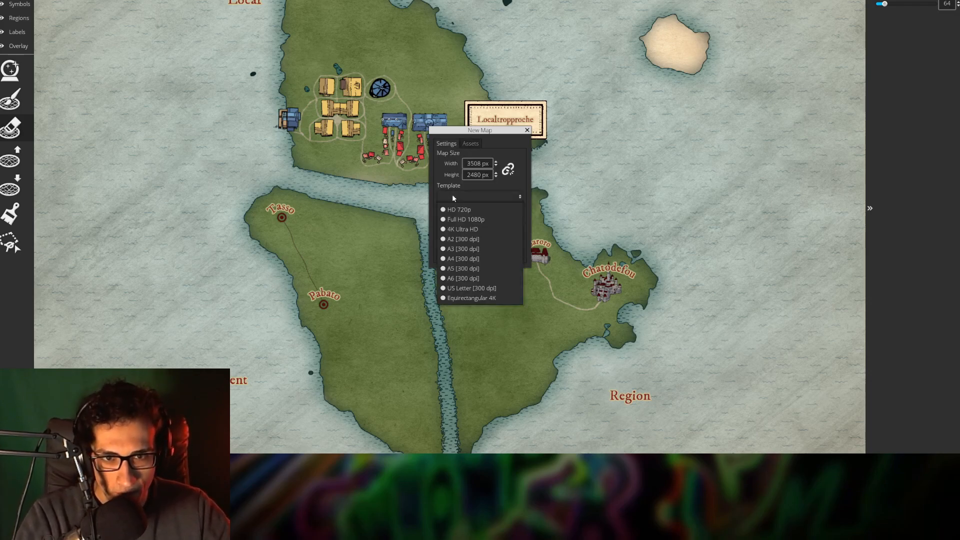
click(472, 269)
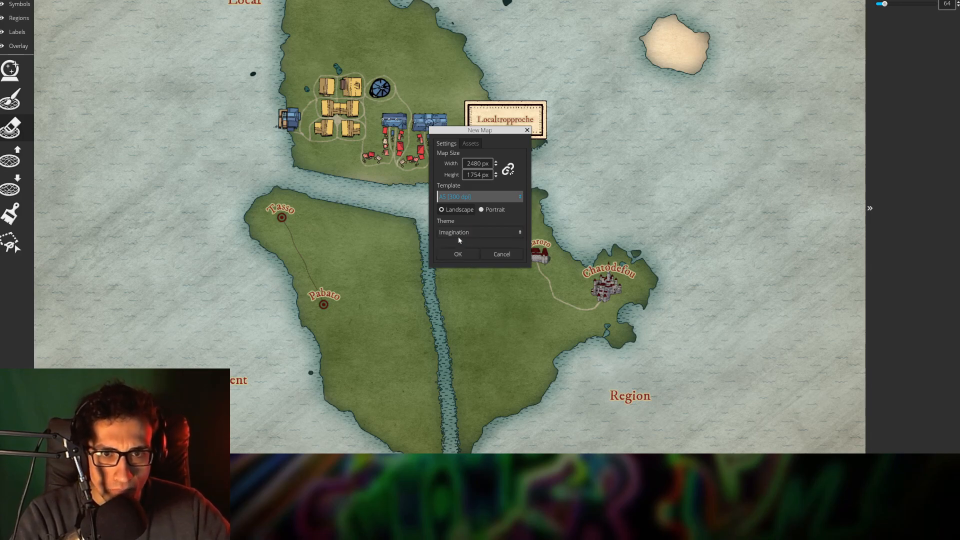
click(466, 253)
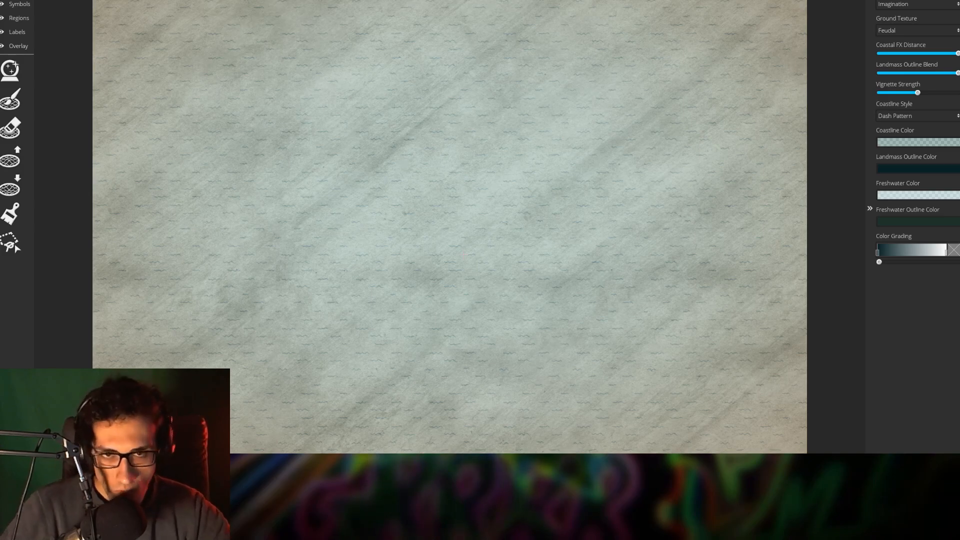
scroll(340, 224, down, 2)
drag(362, 233, 378, 232)
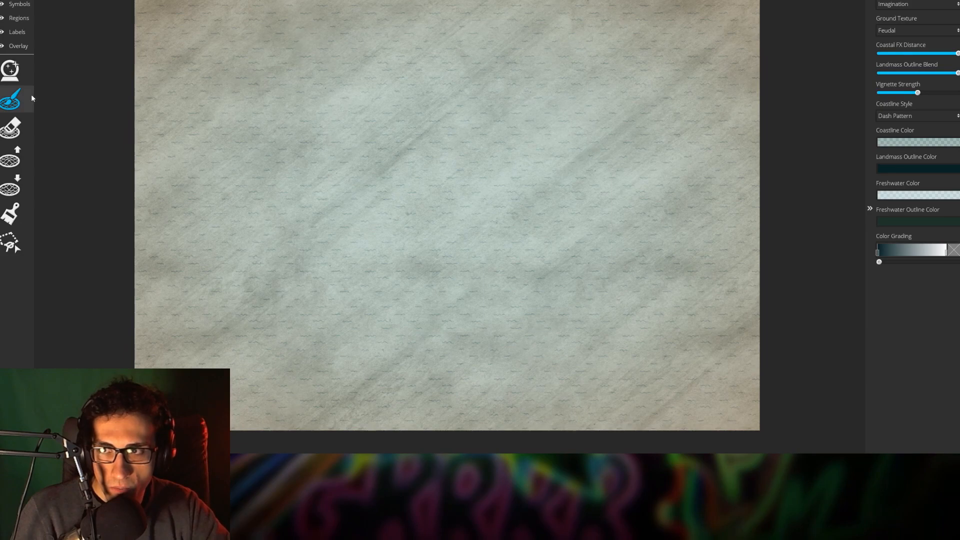